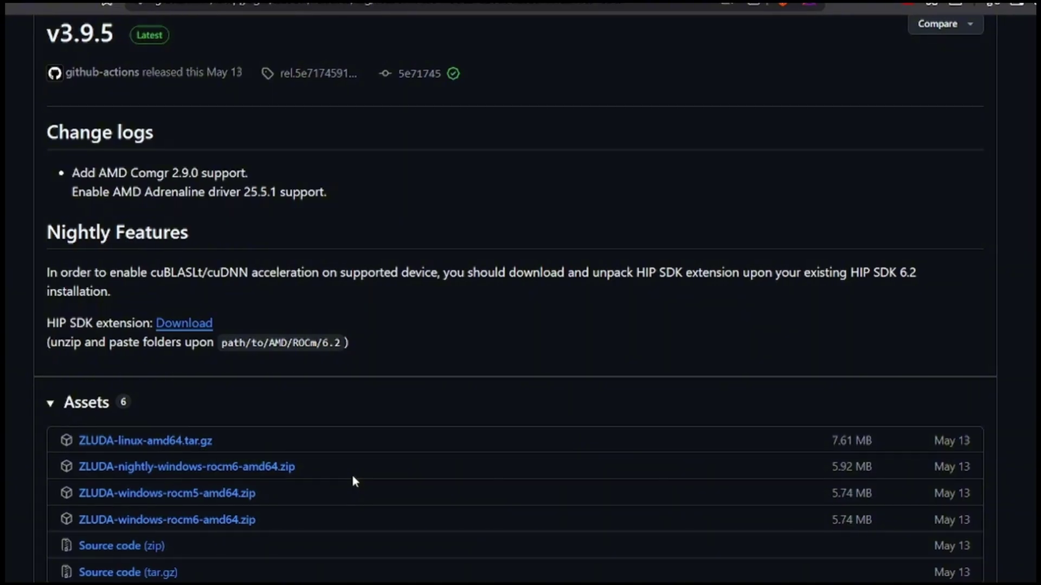
Start downloading ZLUDA-nightly-windows-rocm6-amd64.zip from the v3.9.5 release assets and cancel the save.
left_click(277, 440)
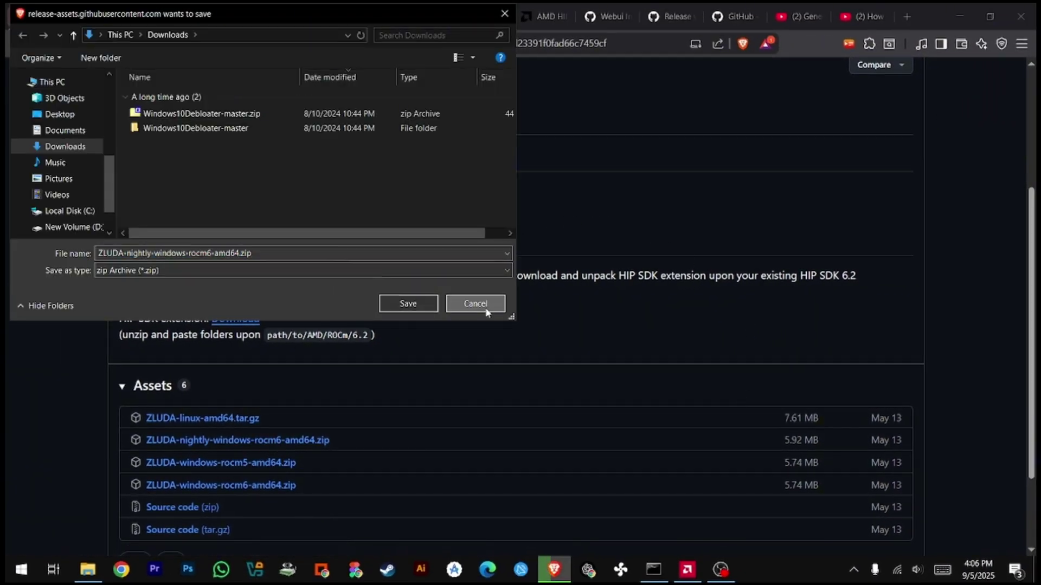
left_click(478, 304)
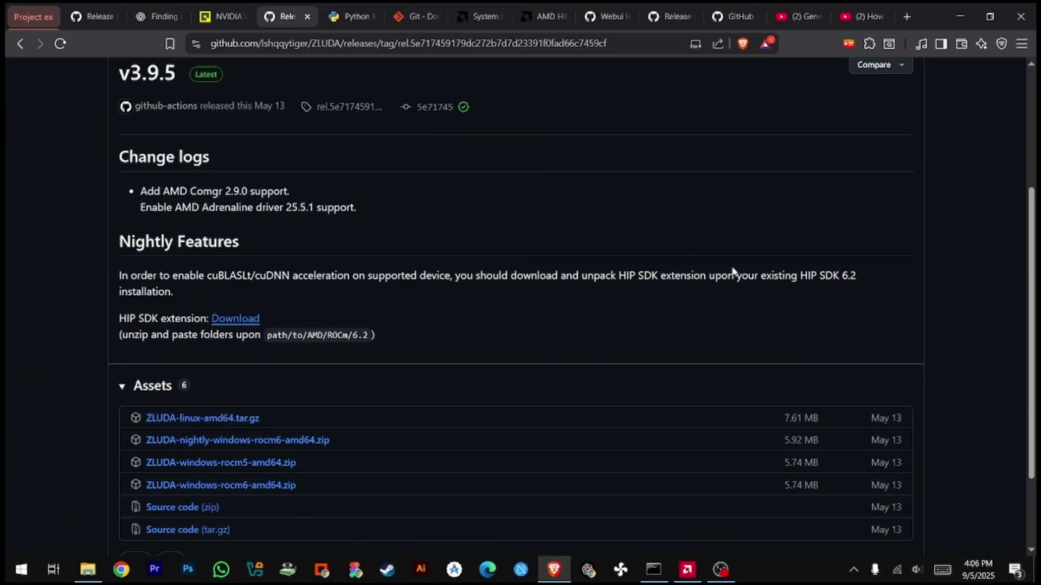
Review the Python 3.11.9 release page and its list of Windows installer files.
left_click(350, 16)
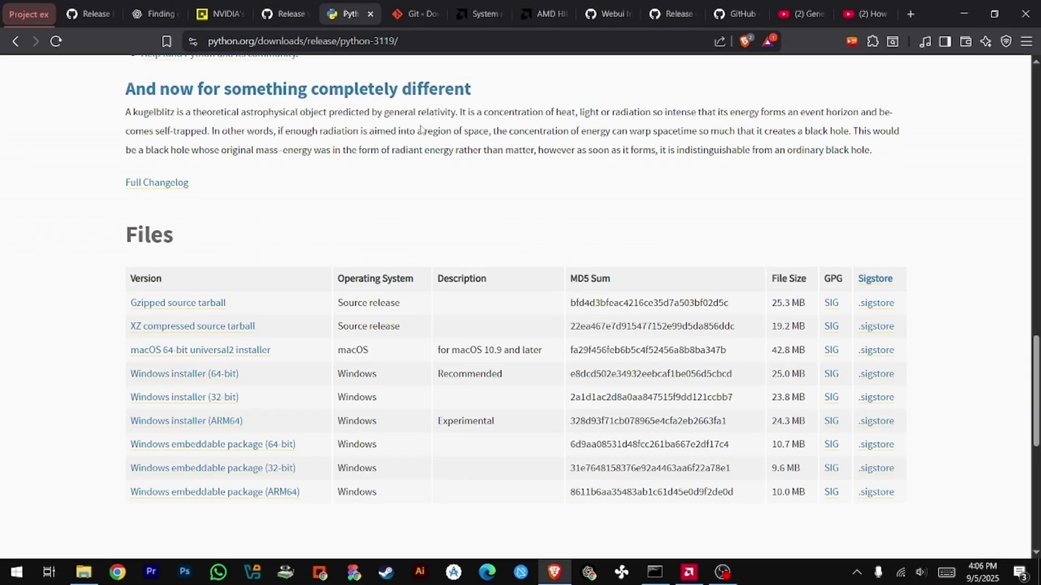
scroll(465, 152, "up", 15)
scroll(484, 164, "up", 5)
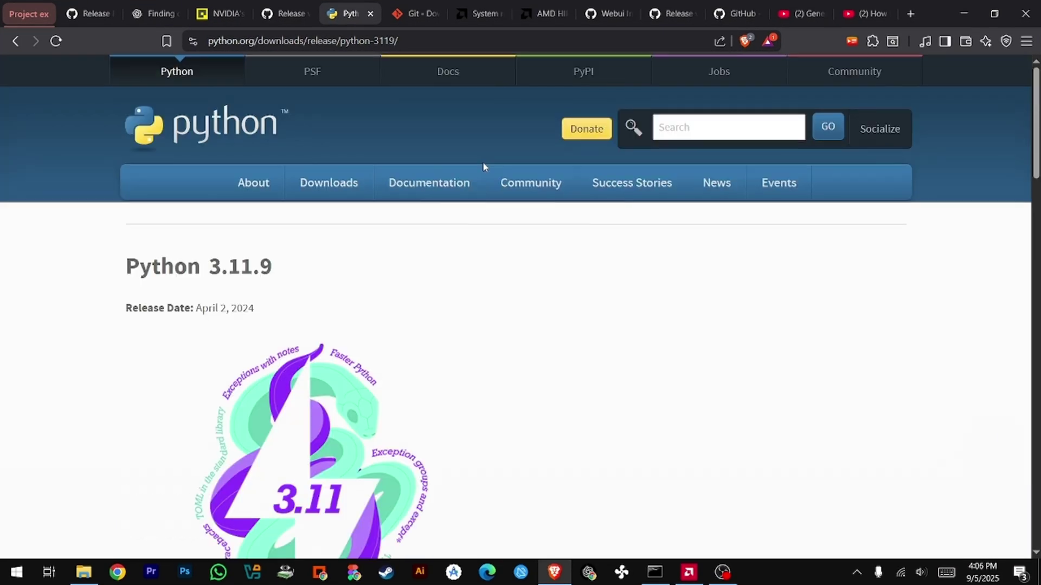
scroll(483, 163, "down", 20)
scroll(453, 165, "up", 5)
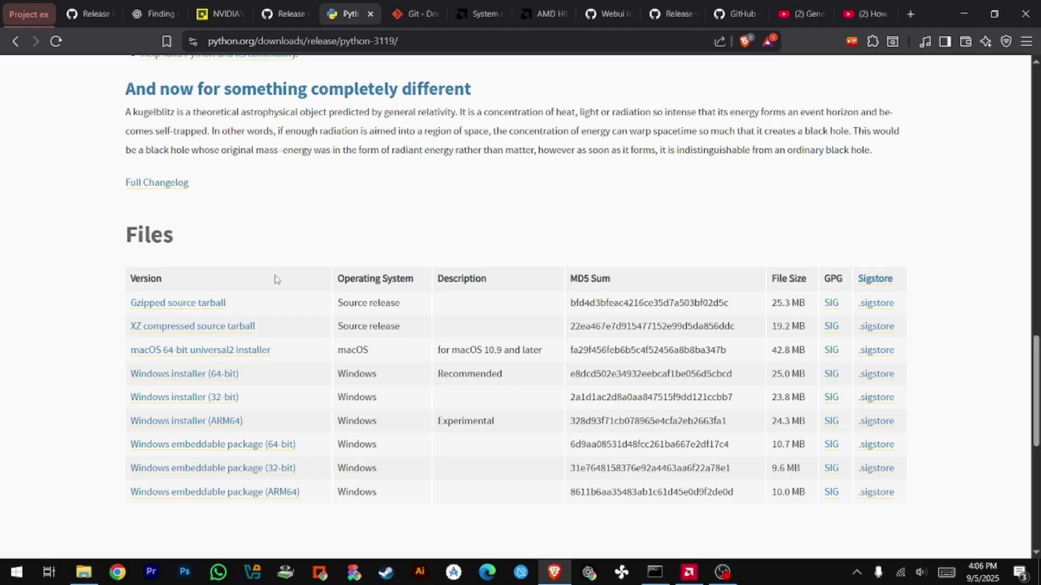
Start downloading the Git for Windows x64 standalone setup and cancel the save.
key("ctrl+Tab")
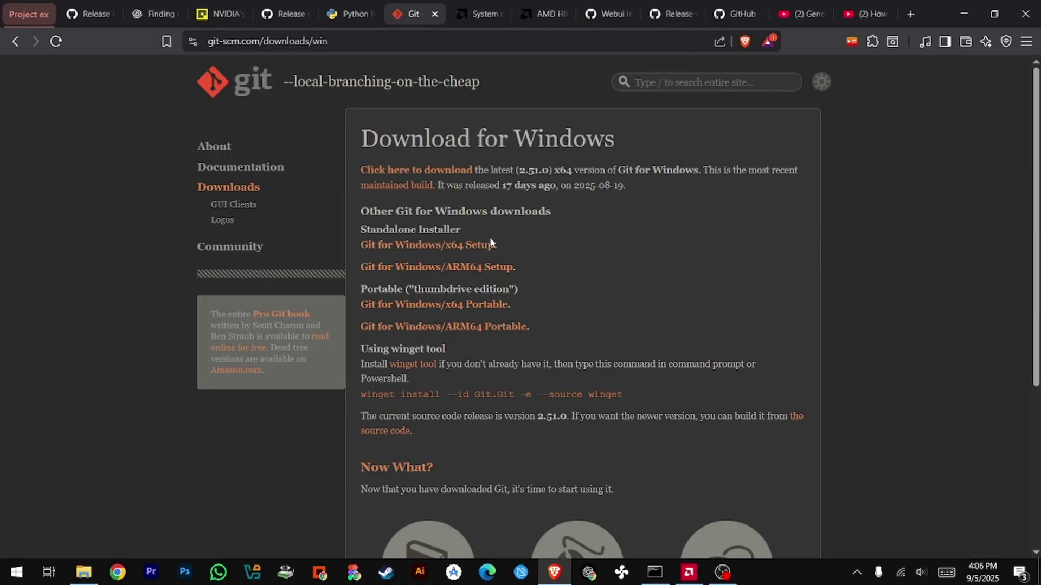
left_click(477, 244)
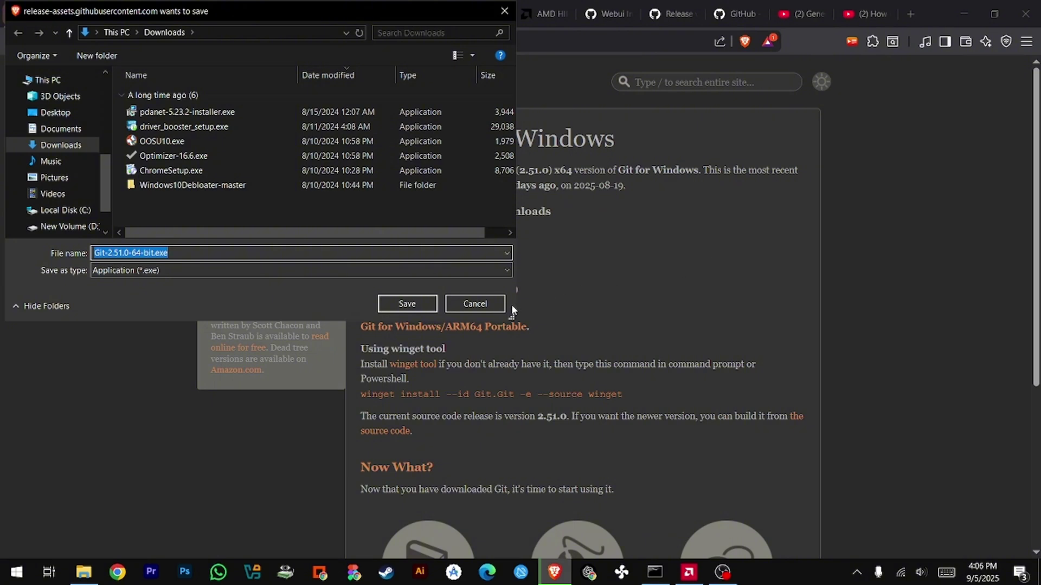
left_click(499, 304)
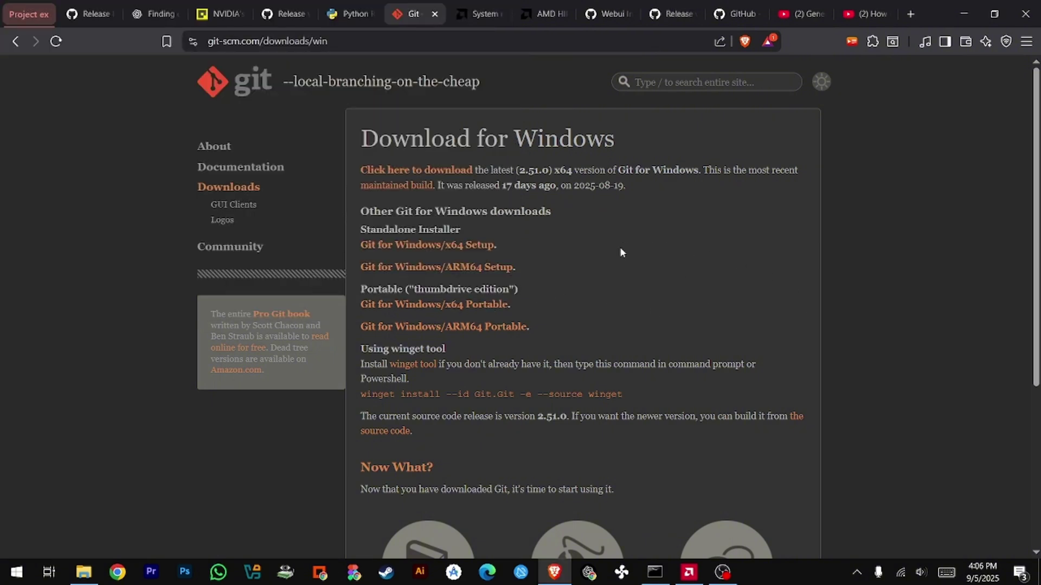
Check the Windows 10 & 11 entries for ROCm 5.7.1 and 6.4.2 on AMD's HIP SDK downloads page.
key("ctrl+Tab")
key("ctrl+Tab")
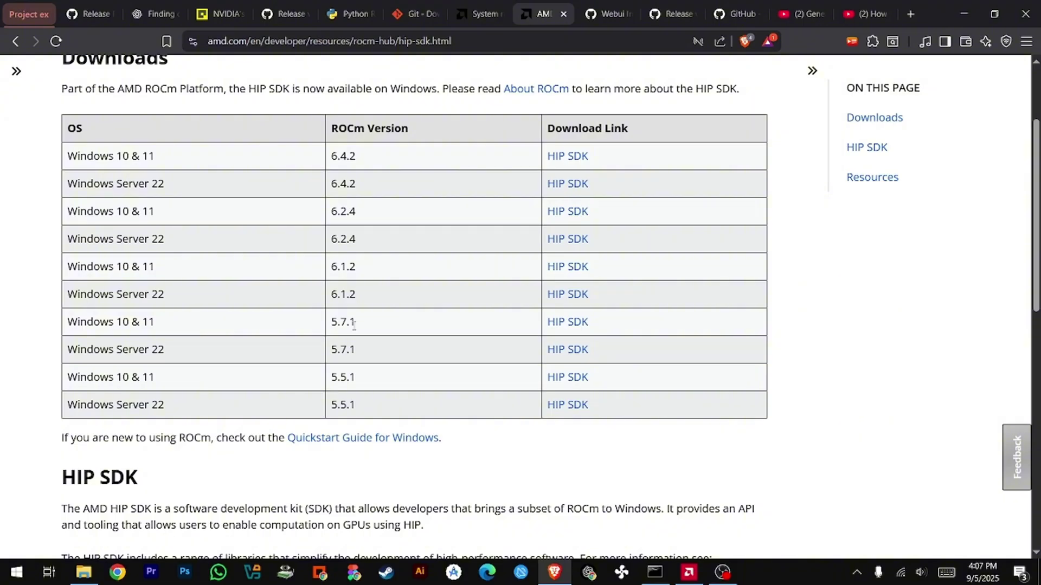
left_click_drag(354, 323, 328, 328)
left_click(368, 330)
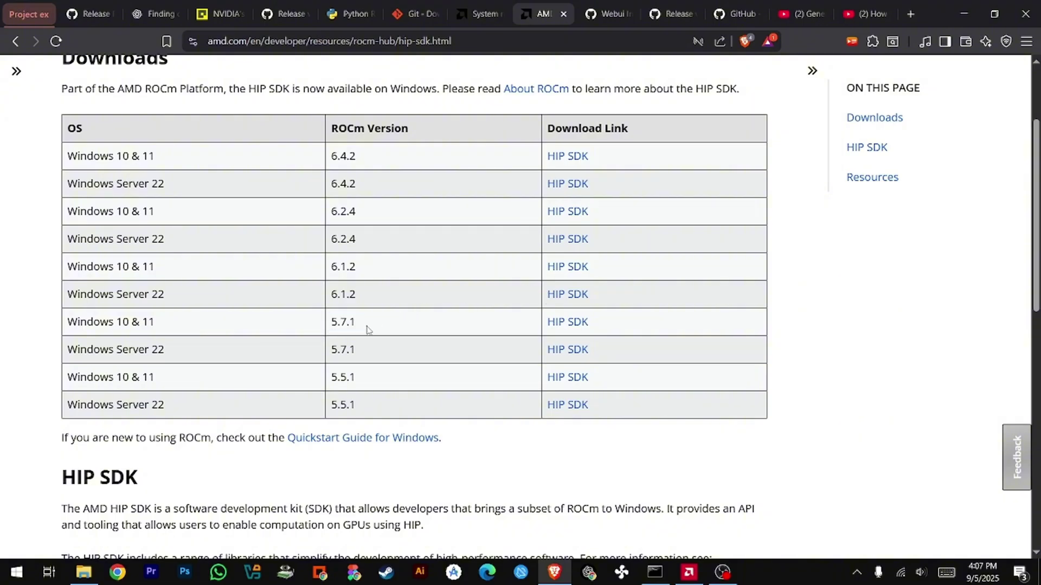
double_click(352, 156)
left_click(393, 163)
Examine the AMD Radeon table in the ROCm system requirements for the RX 6600's HIP SDK support and LLVM target.
key("alt+Left")
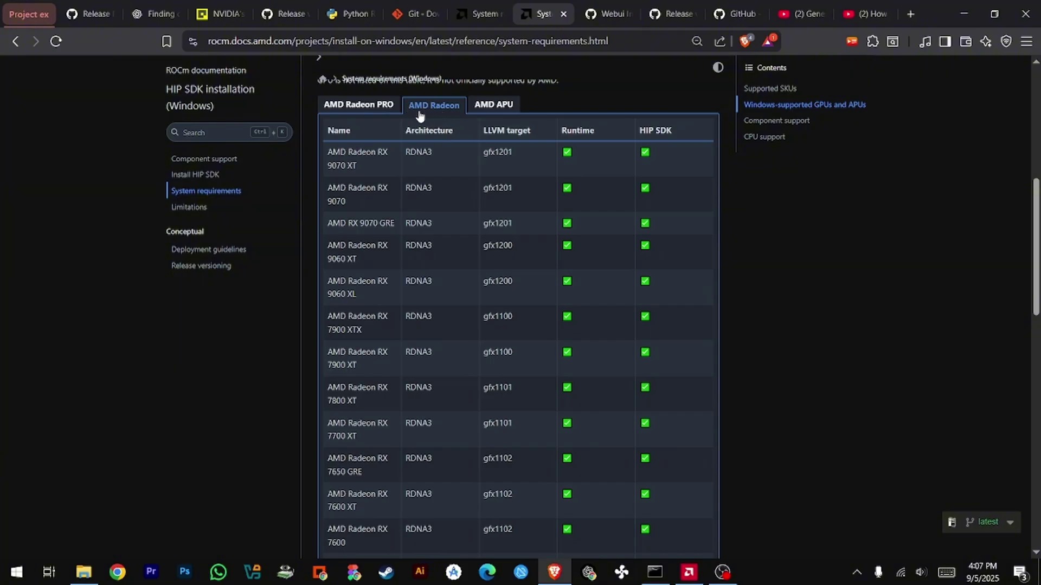
scroll(585, 379, "down", 3)
scroll(600, 388, "down", 1)
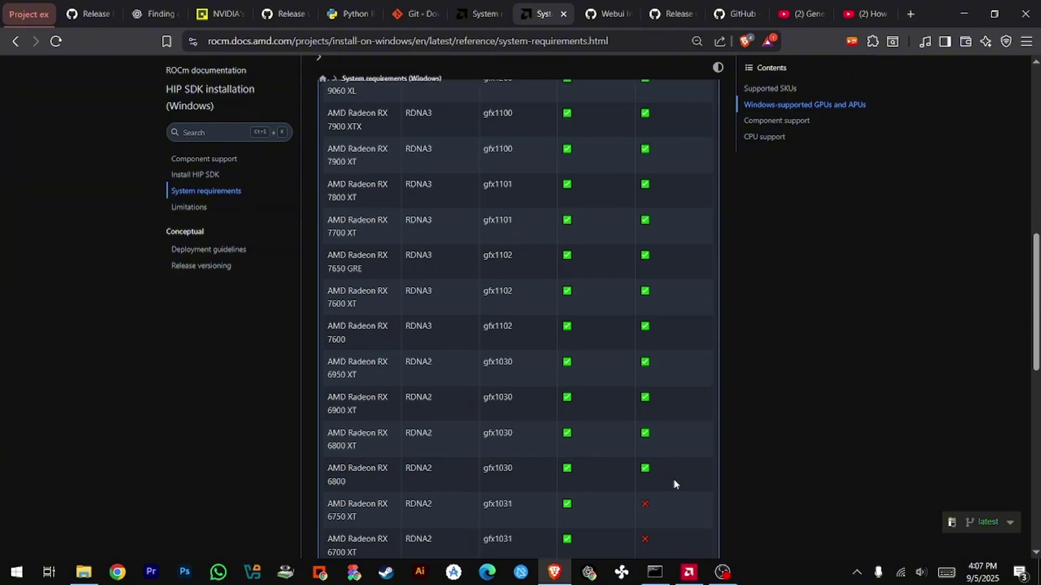
scroll(614, 518, "down", 1)
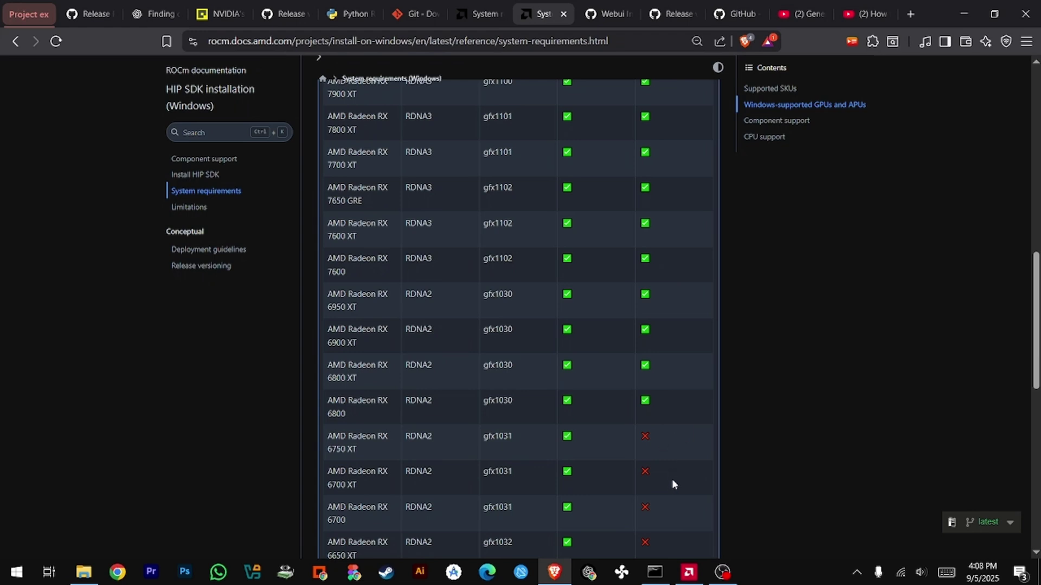
scroll(672, 479, "down", 3)
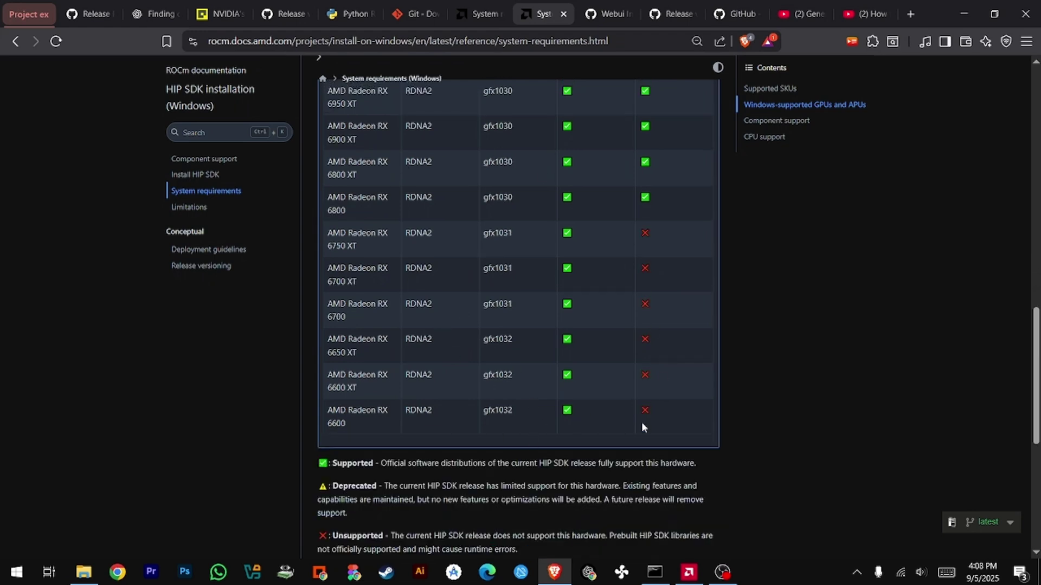
triple_click(358, 431)
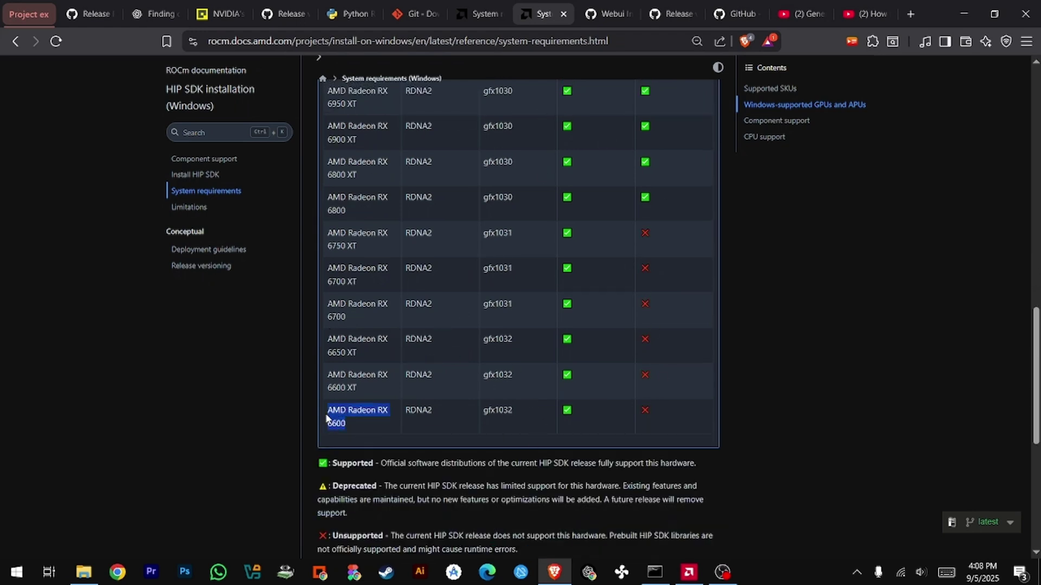
left_click(578, 419)
scroll(583, 417, "up", 8)
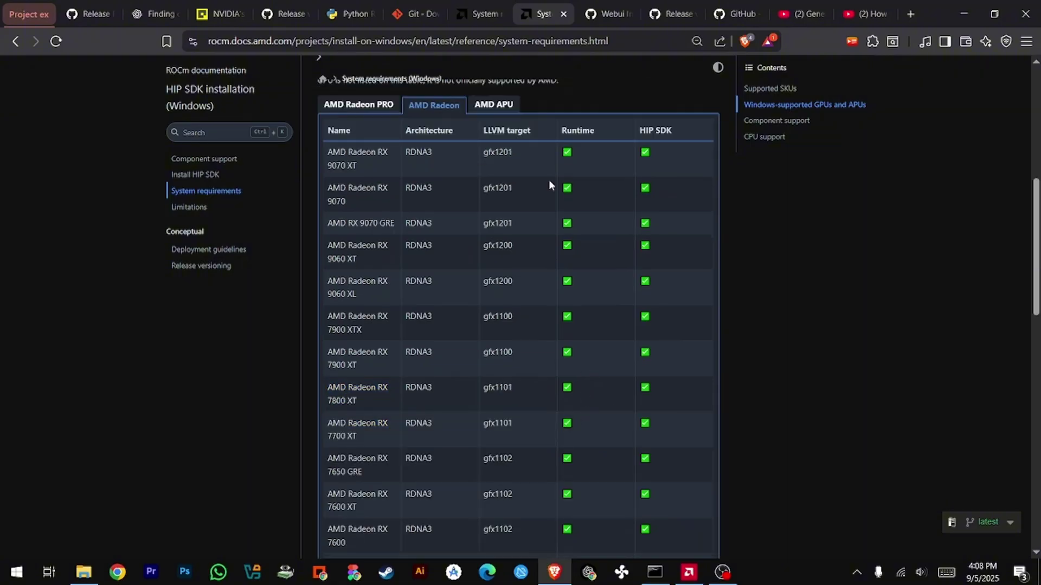
scroll(659, 247, "down", 8)
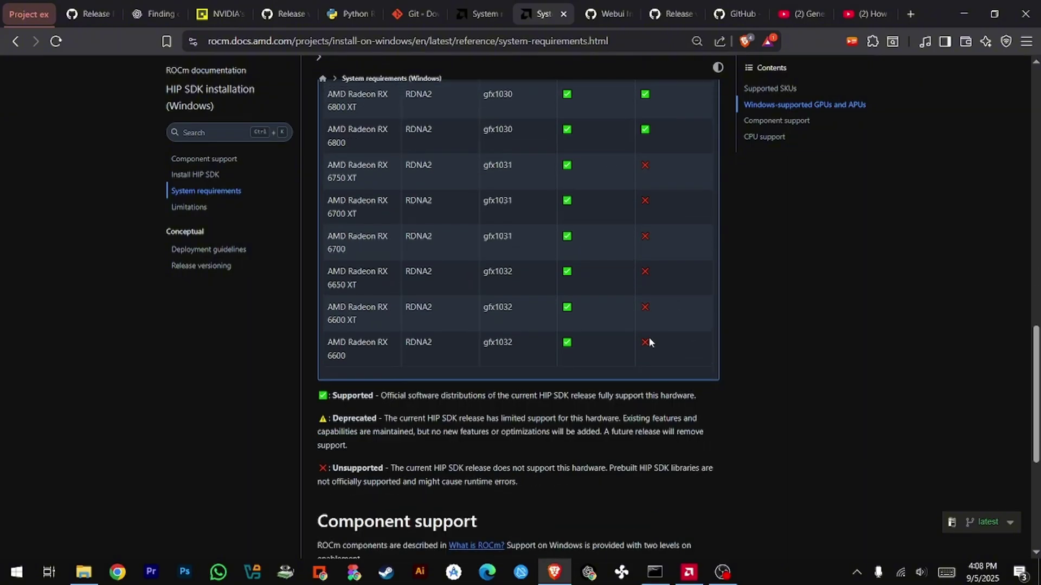
left_click_drag(648, 342, 476, 355)
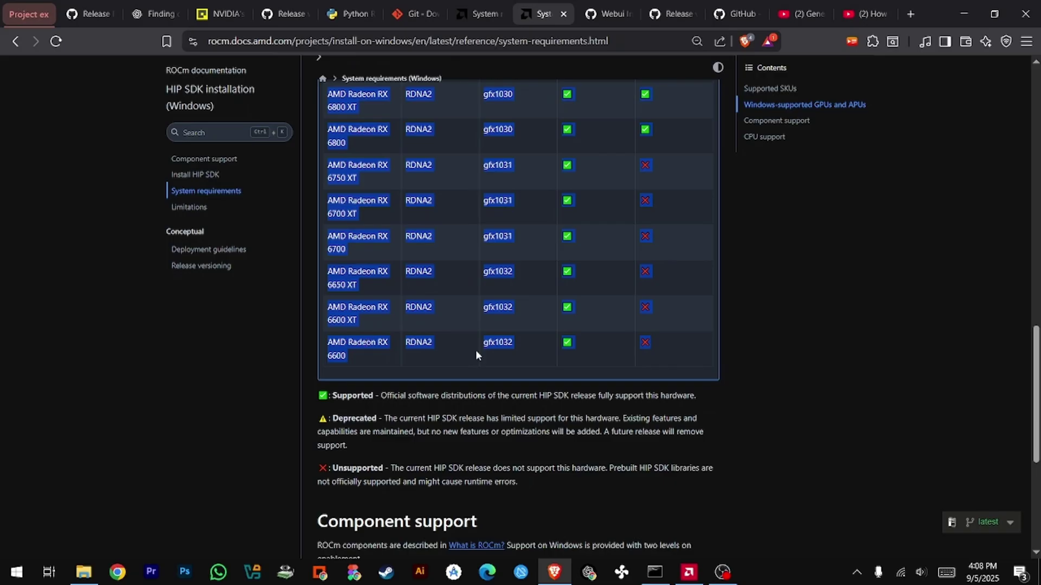
left_click(478, 353)
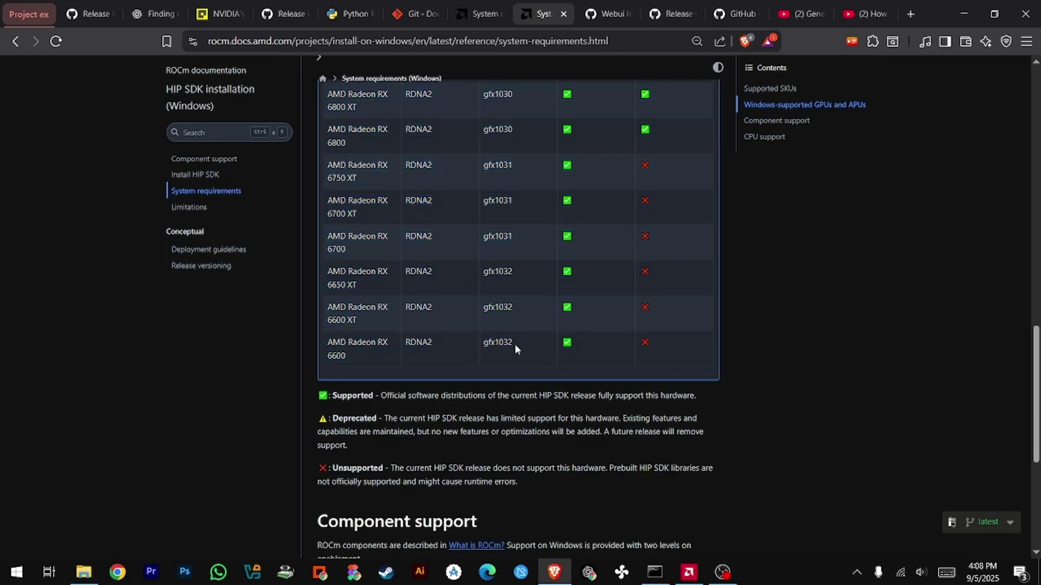
left_click_drag(515, 344, 480, 343)
Check the installed GPU model in AMD Software and highlight the list of ZLUDA-supported GPUs in the WebUI installation guide.
left_click(689, 572)
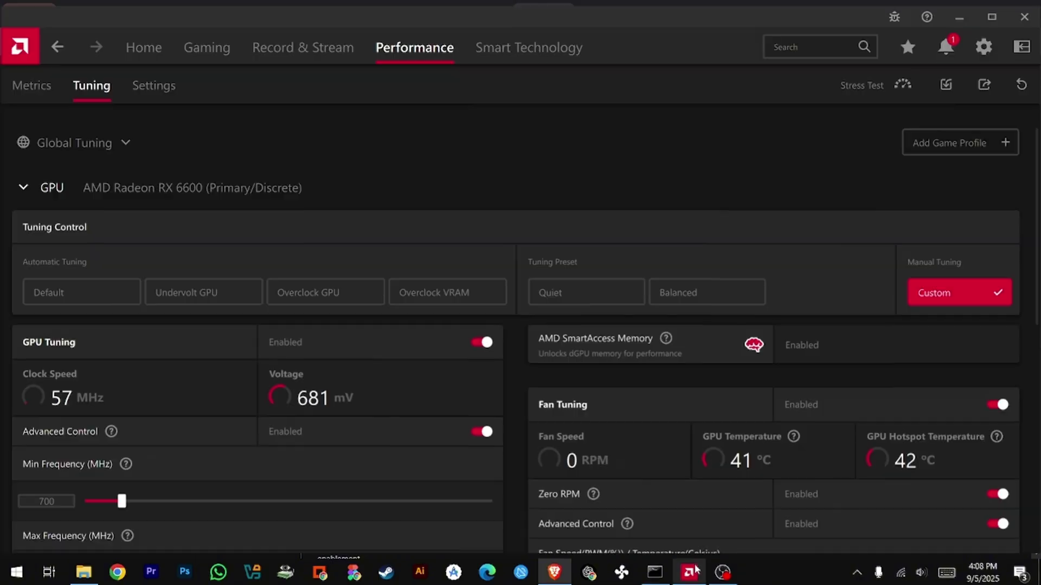
key("alt+Tab")
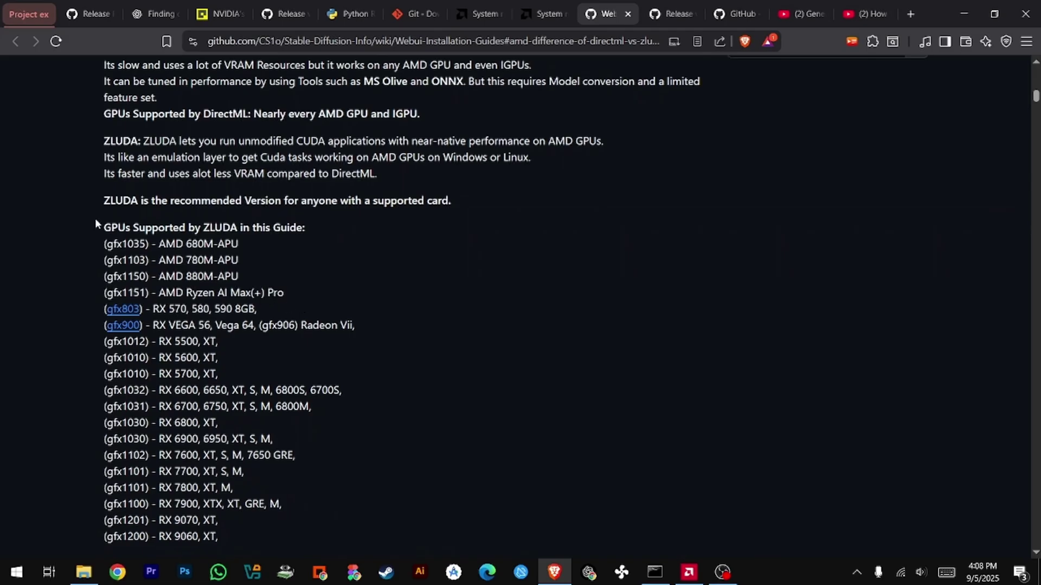
left_click_drag(97, 225, 255, 529)
Start downloading rocm.gfx1032.for.hip.sdk.6.2.4.navi21.logic.7z from the ROCmLibs v0.6.2.4 release assets and cancel the save.
key("ctrl+Tab")
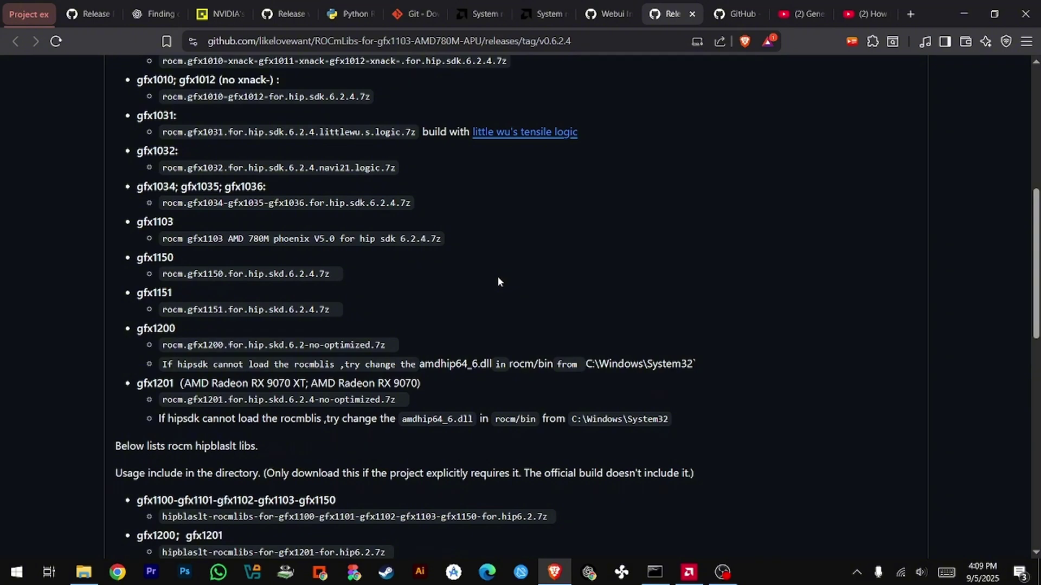
scroll(501, 276, "down", 9)
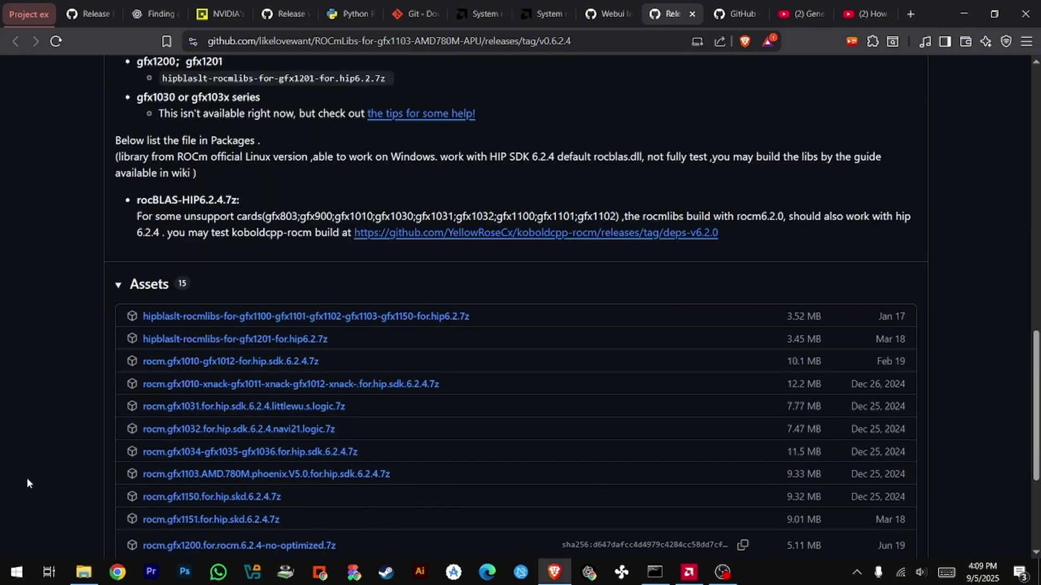
left_click(230, 429)
left_click(475, 305)
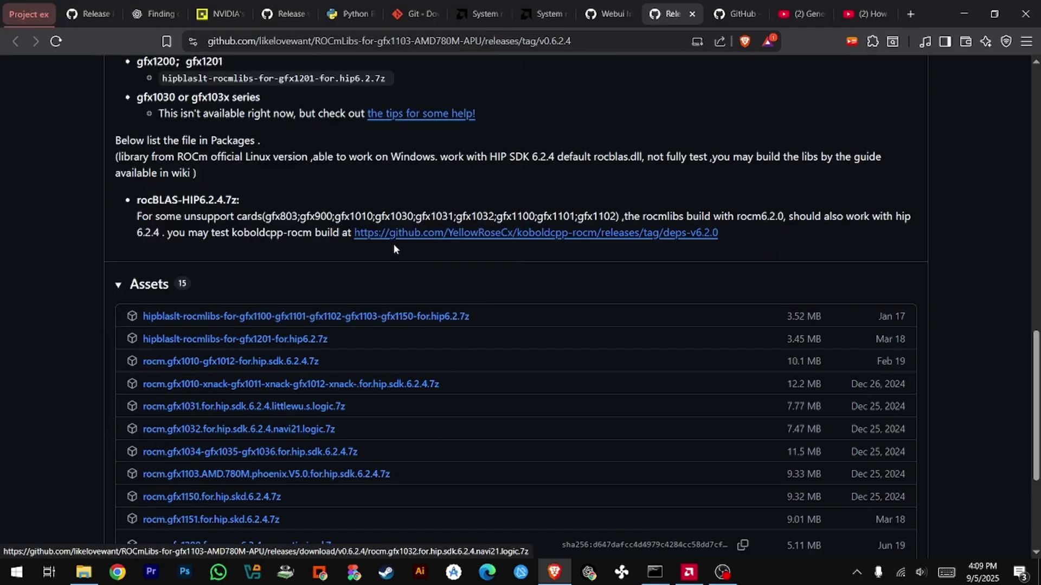
Start downloading the patientx/ComfyUI-Zluda repository as a ZIP and cancel the save.
left_click(737, 14)
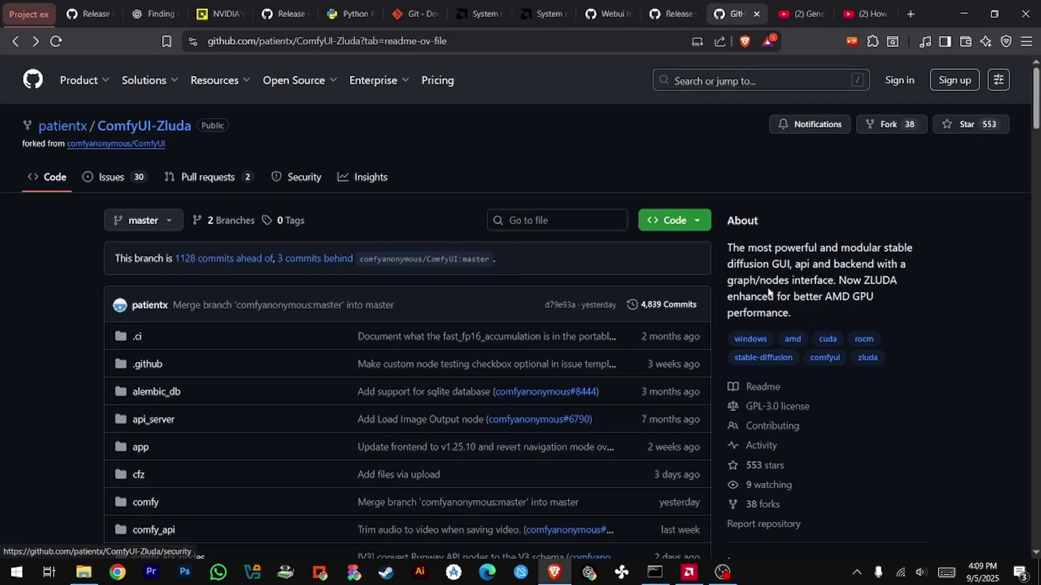
left_click(700, 217)
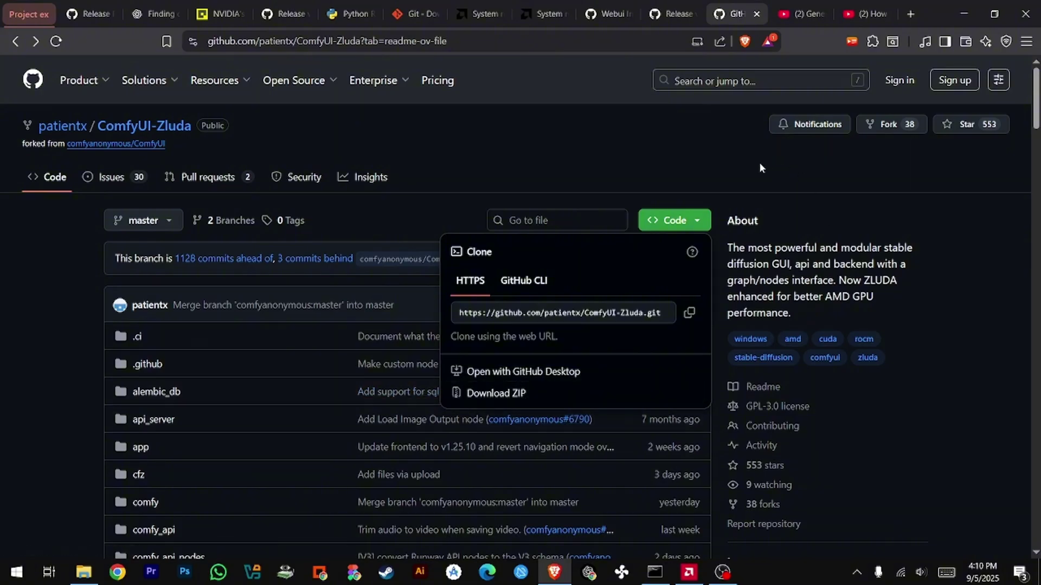
left_click(682, 392)
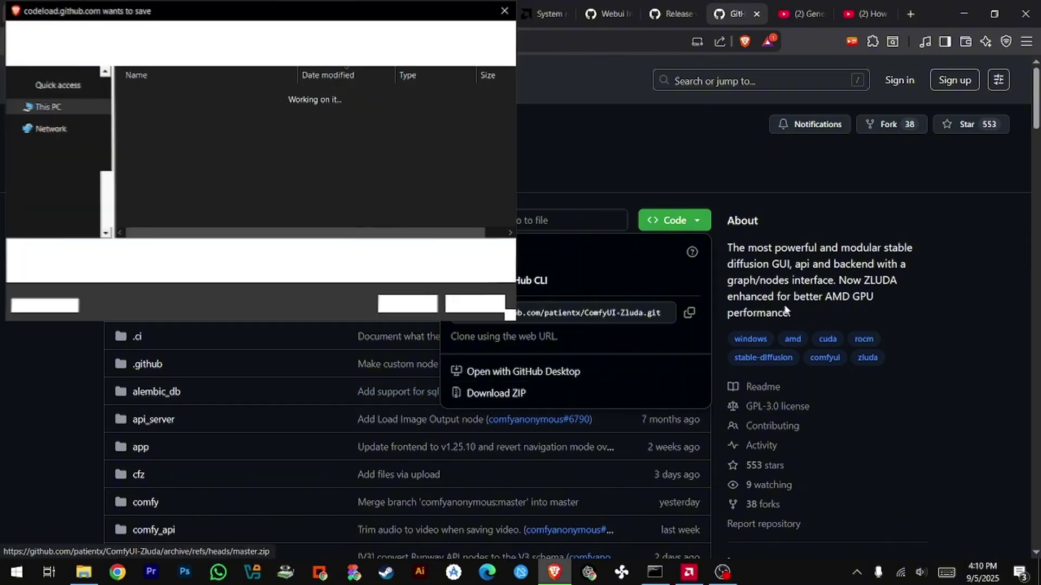
left_click(474, 304)
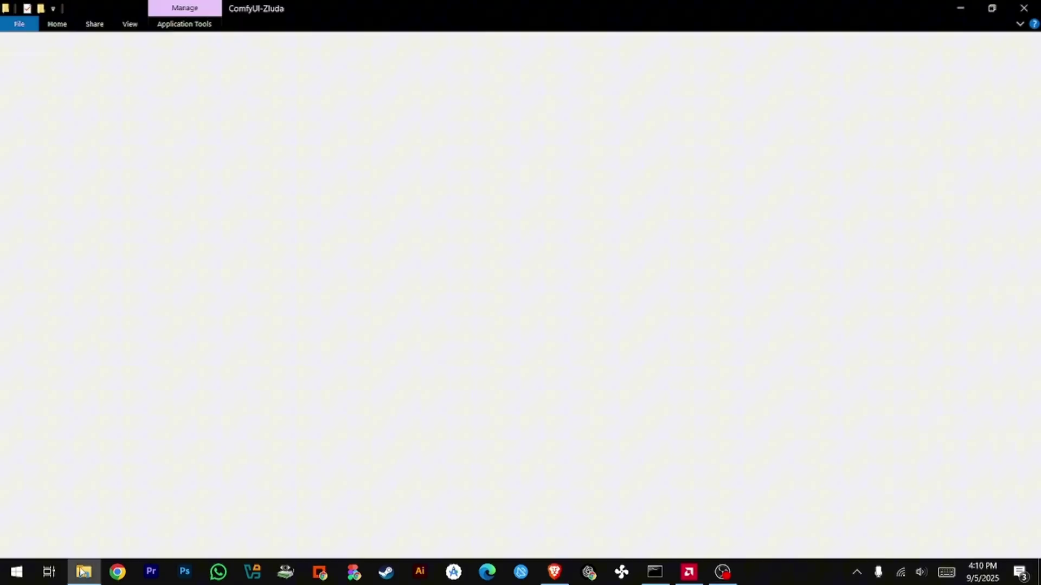
Switch to File Explorer and open the DOWNLAOD folder inside COMFYUI within the ComfyUI-Zluda directory.
left_click(83, 572)
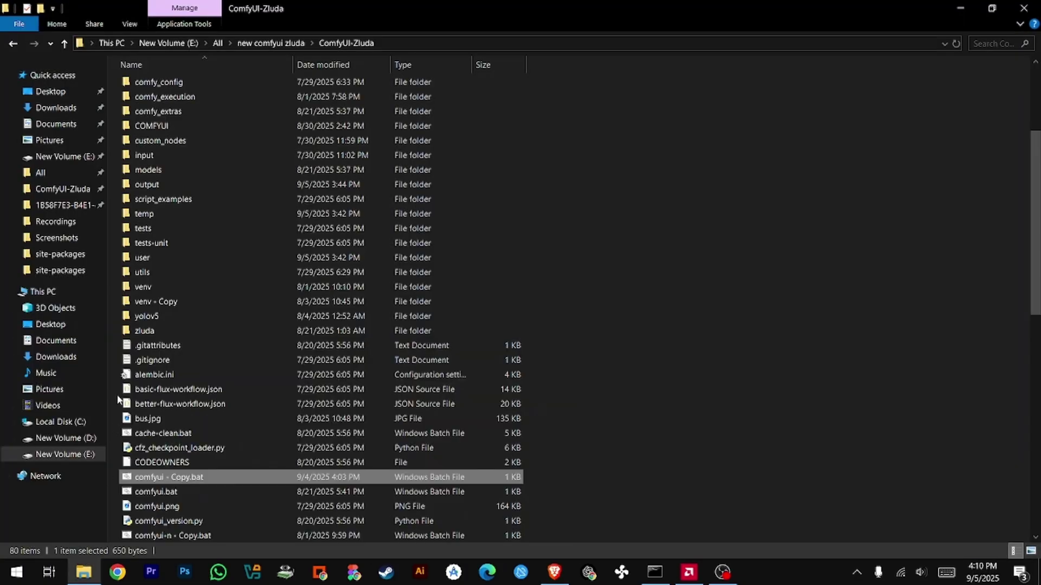
left_click(691, 313)
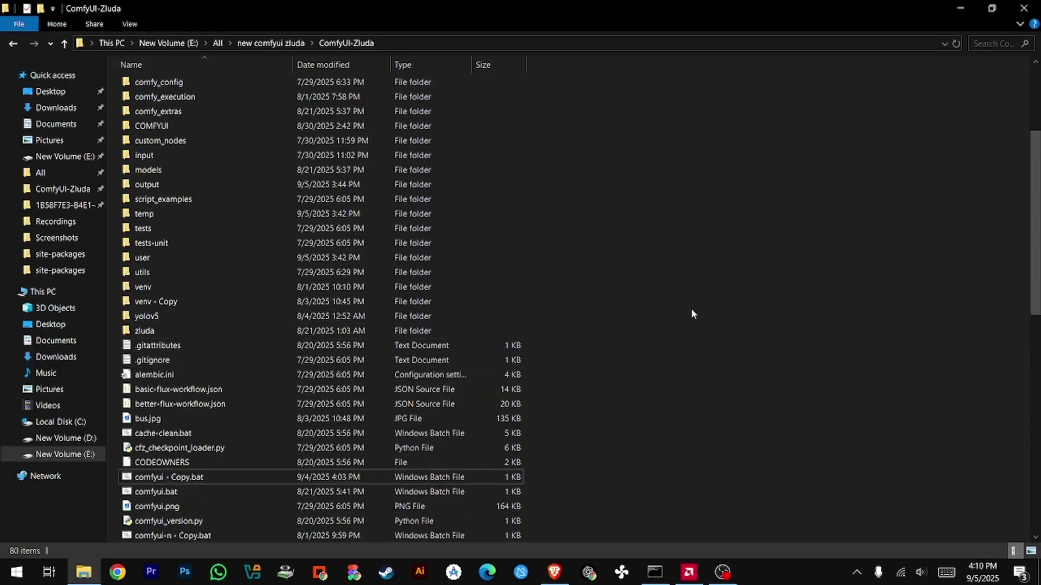
double_click(257, 127)
left_click(301, 105)
double_click(302, 106)
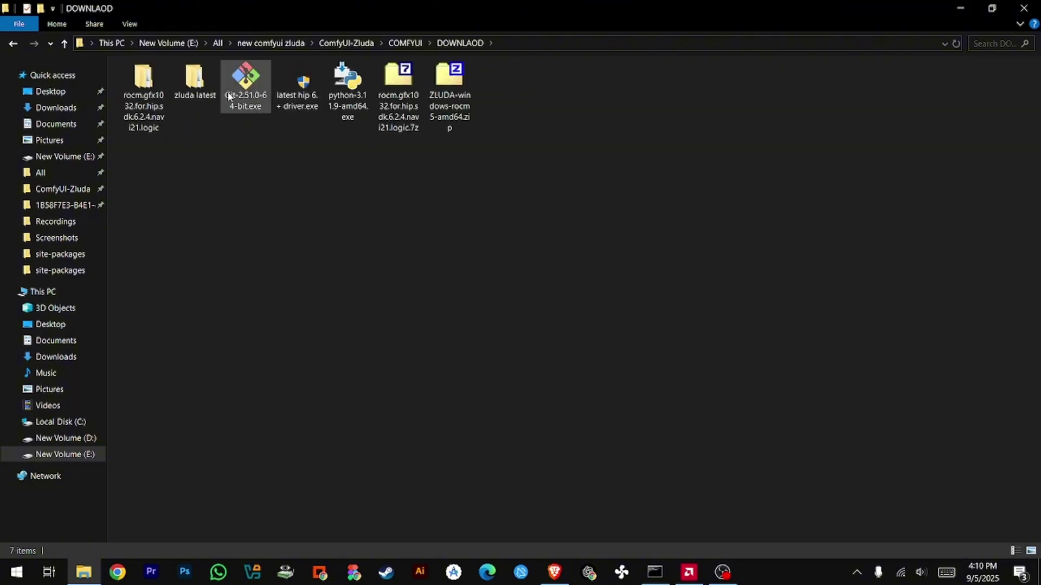
left_click(195, 84)
Launch the python-3.11.9-amd64.exe installer and cancel its setup.
left_click(345, 115)
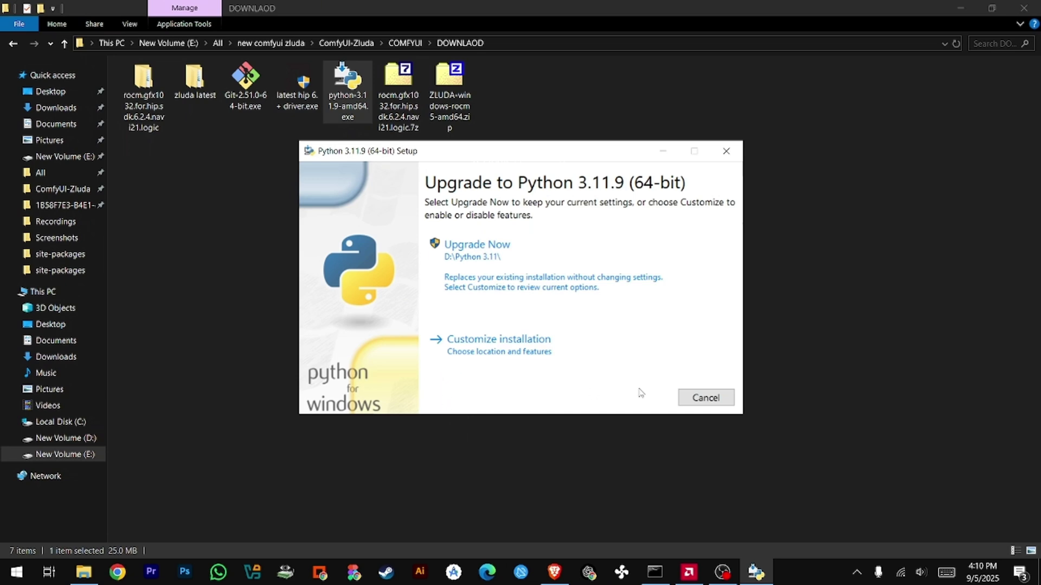
left_click(695, 395)
left_click(521, 334)
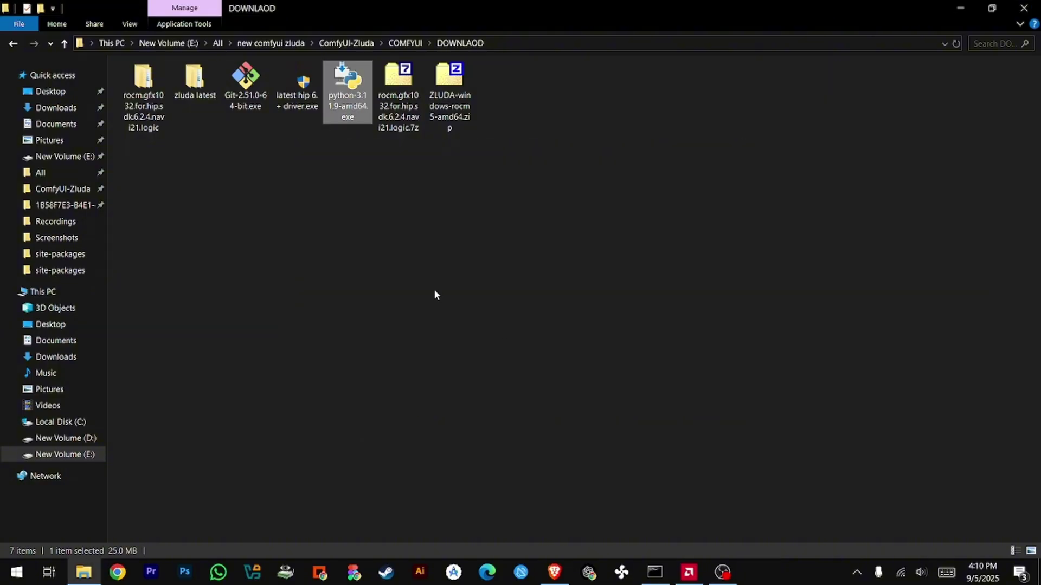
Launch the Git-2.51.0-64-bit.exe installer and cancel its setup.
left_click(412, 271)
left_click(230, 96)
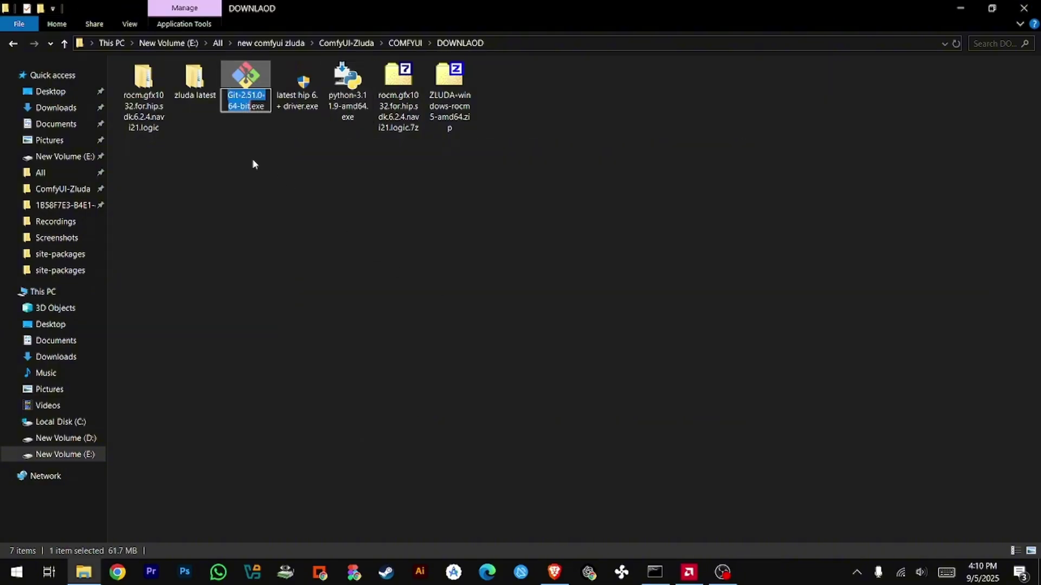
double_click(269, 101)
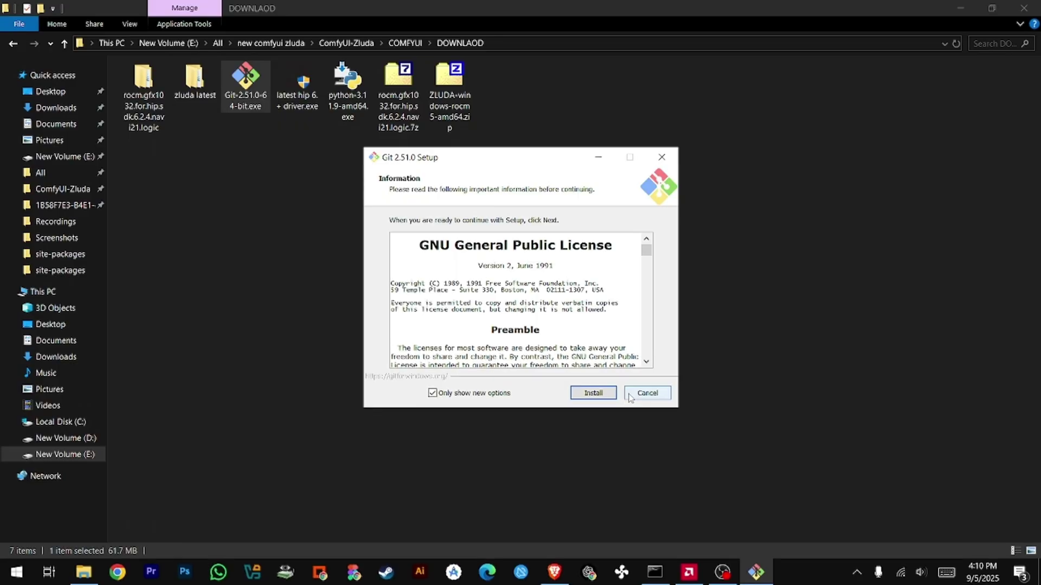
left_click(648, 392)
left_click(572, 358)
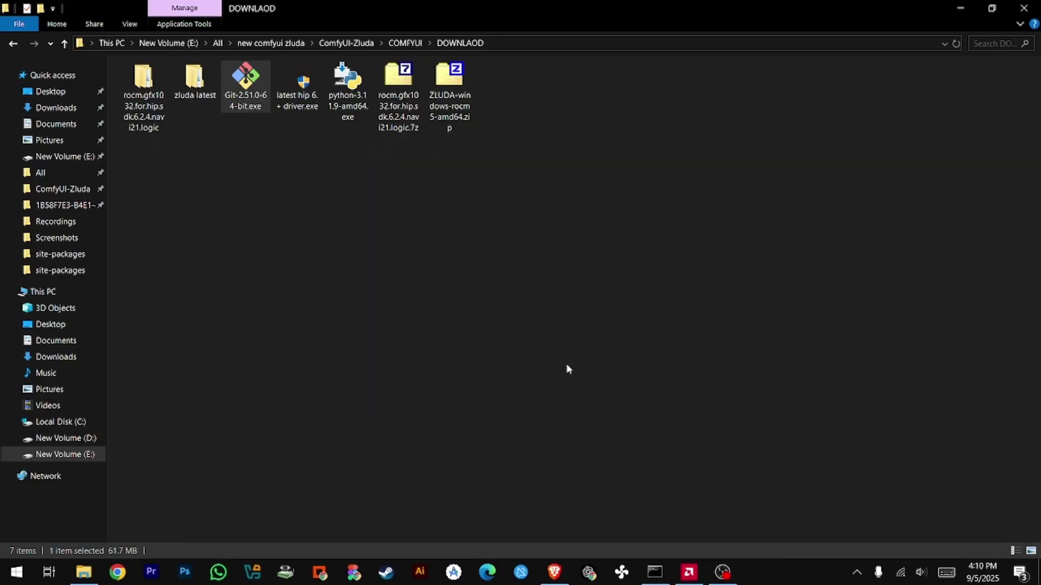
Launch the "latest hip 6.+ driver.exe" installer from the DOWNLAOD folder.
left_click(297, 87)
double_click(297, 89)
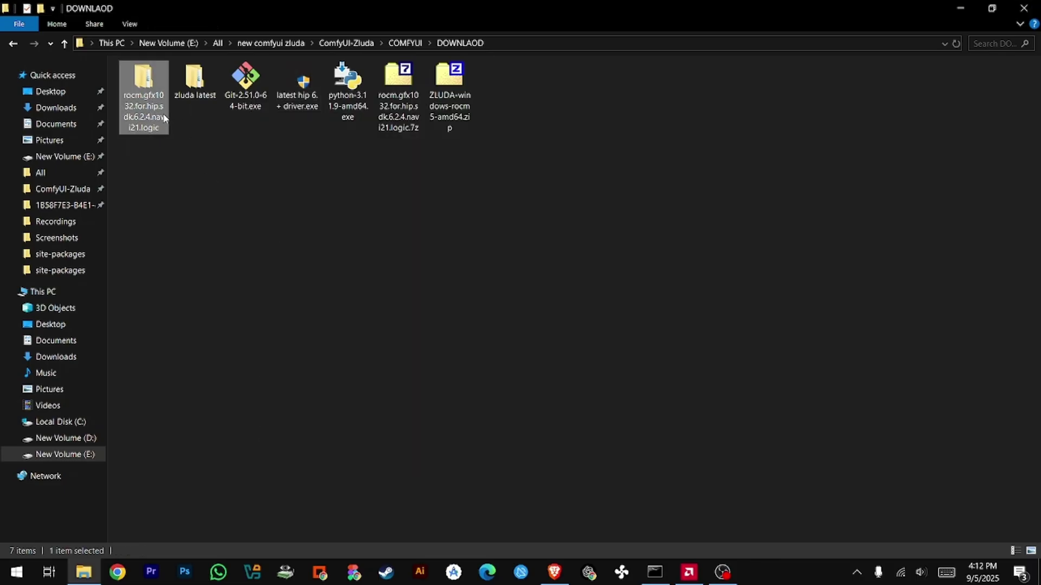
Open the inner folder of the extracted rocm.gfx1032.for.hip.sdk.6.2.4.navi21.logic package in a reduced window and minimize the browser behind it.
double_click(161, 109)
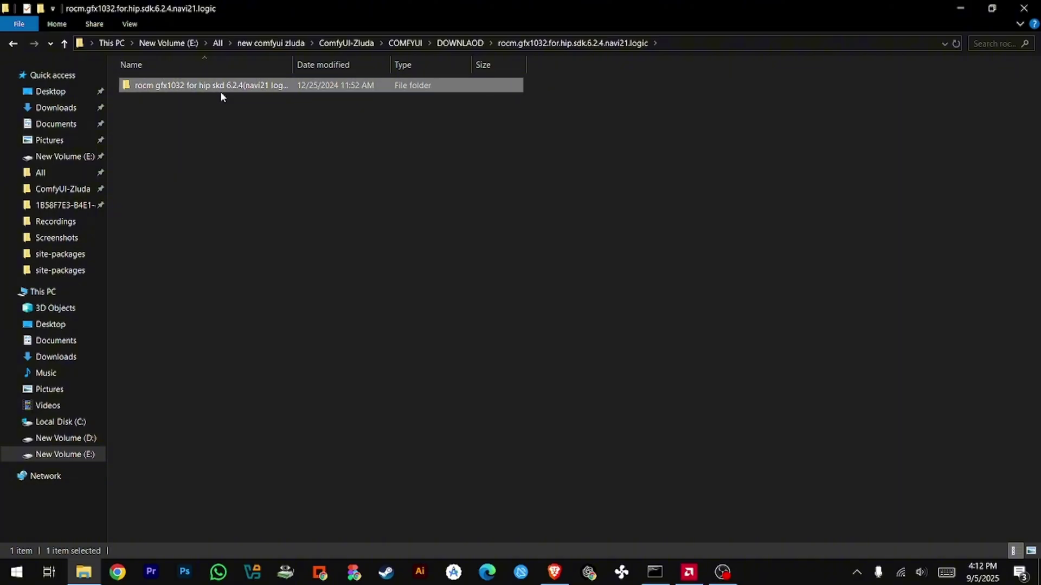
double_click(220, 92)
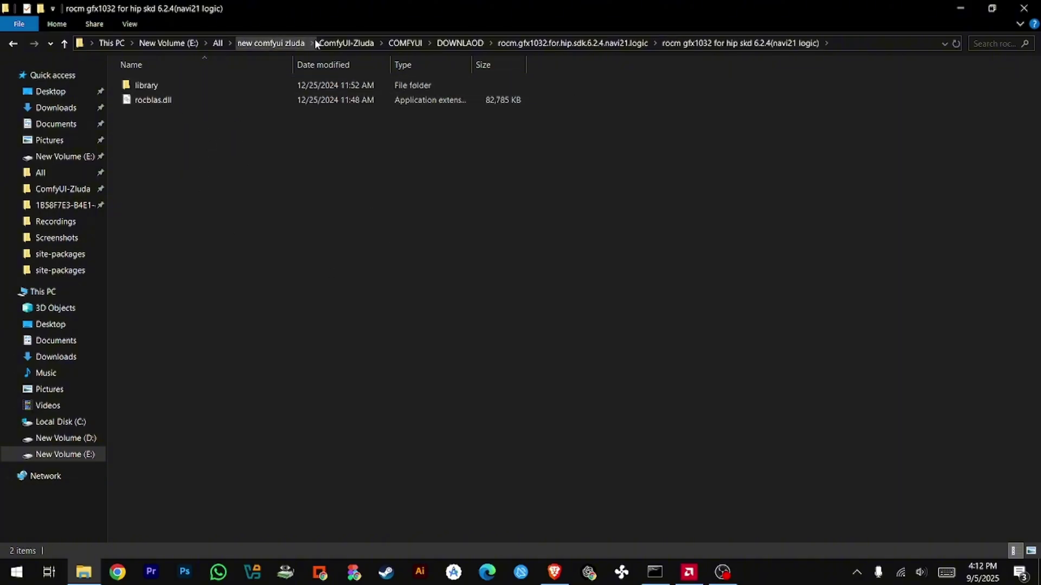
double_click(298, 5)
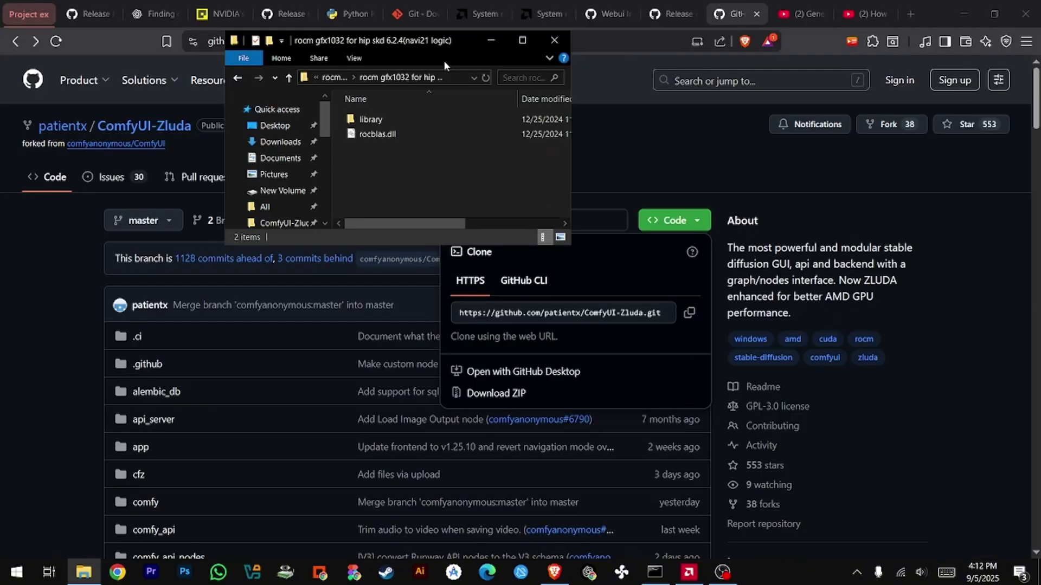
left_click(964, 14)
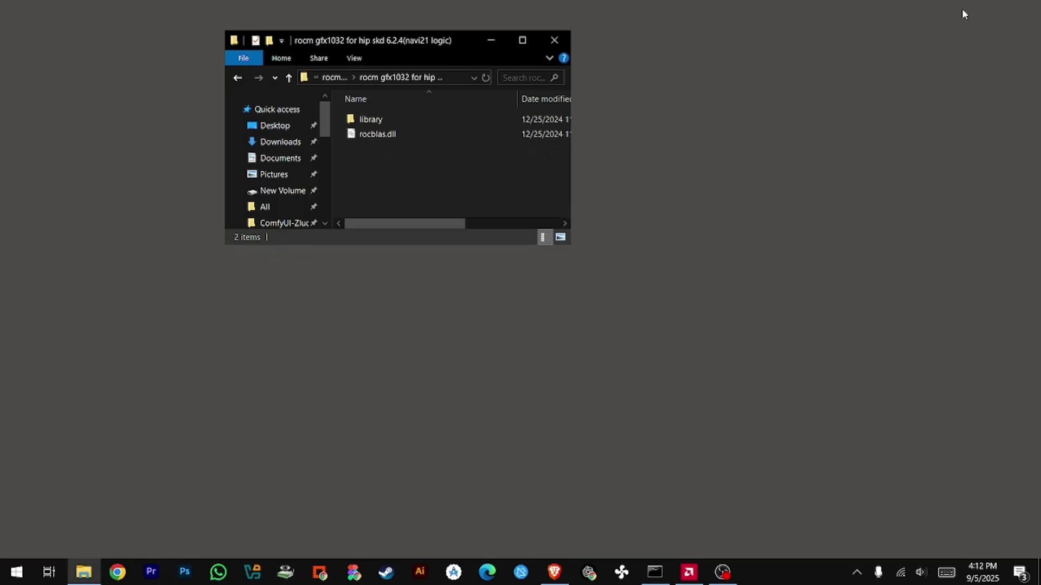
Open Local Disk (C:) in a second, maximized File Explorer window.
right_click(98, 574)
left_click(107, 493)
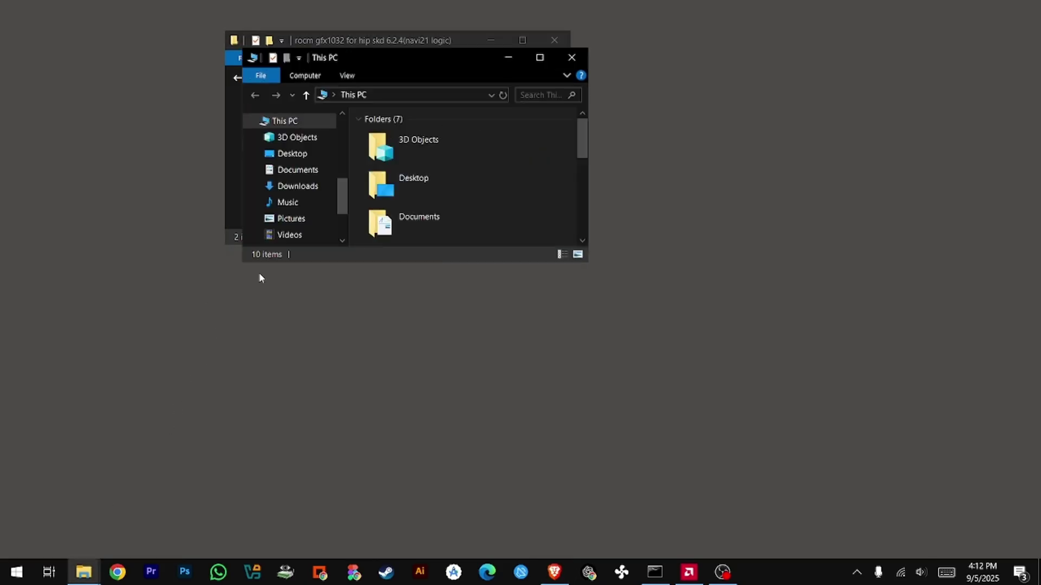
scroll(423, 162, "down", 5)
left_click(459, 152)
double_click(459, 152)
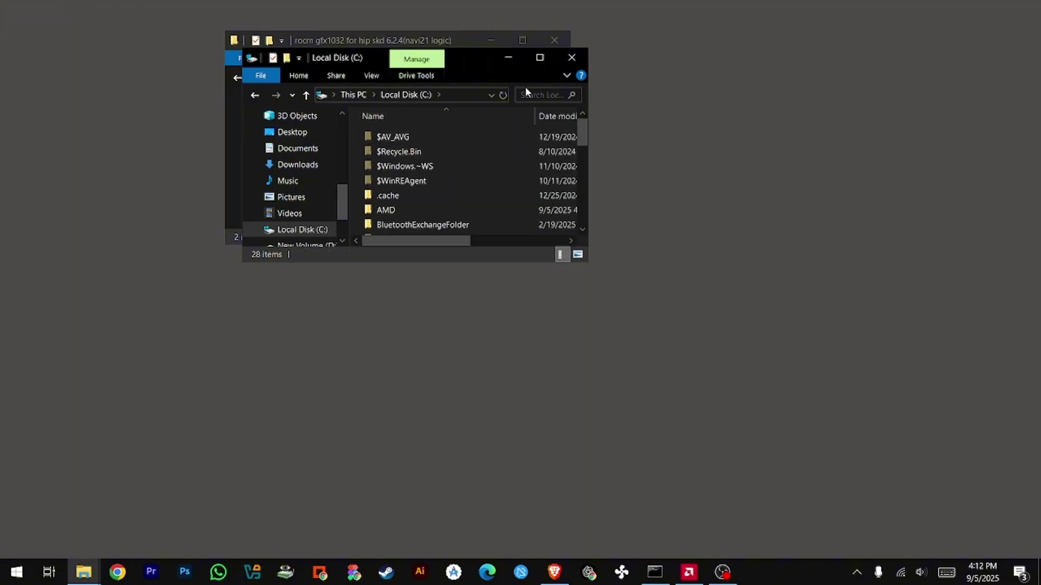
left_click(540, 58)
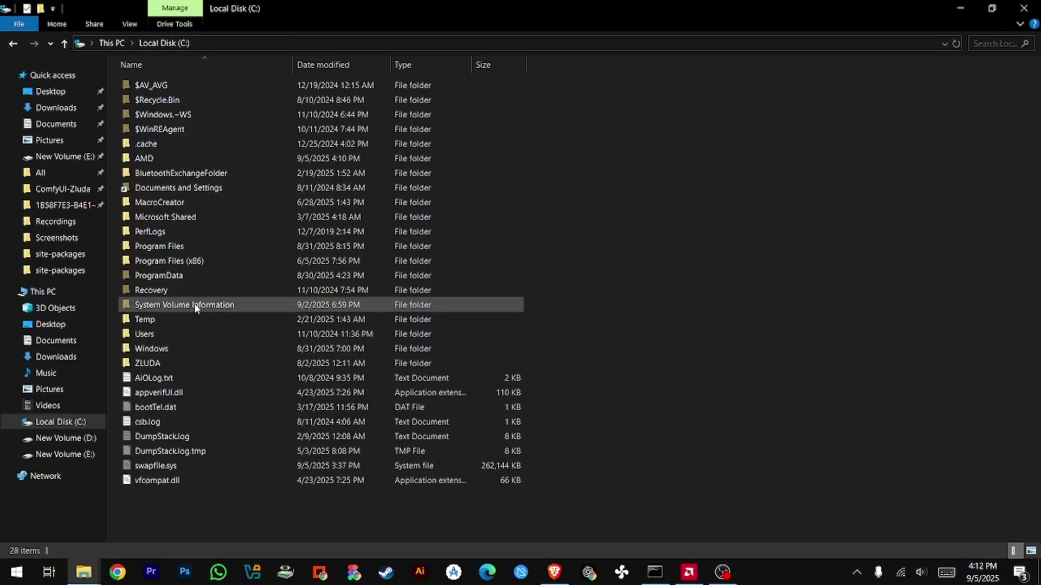
Open the Program Files\AMD\ROCm\6.2 folder on drive C.
left_click(190, 245)
double_click(213, 247)
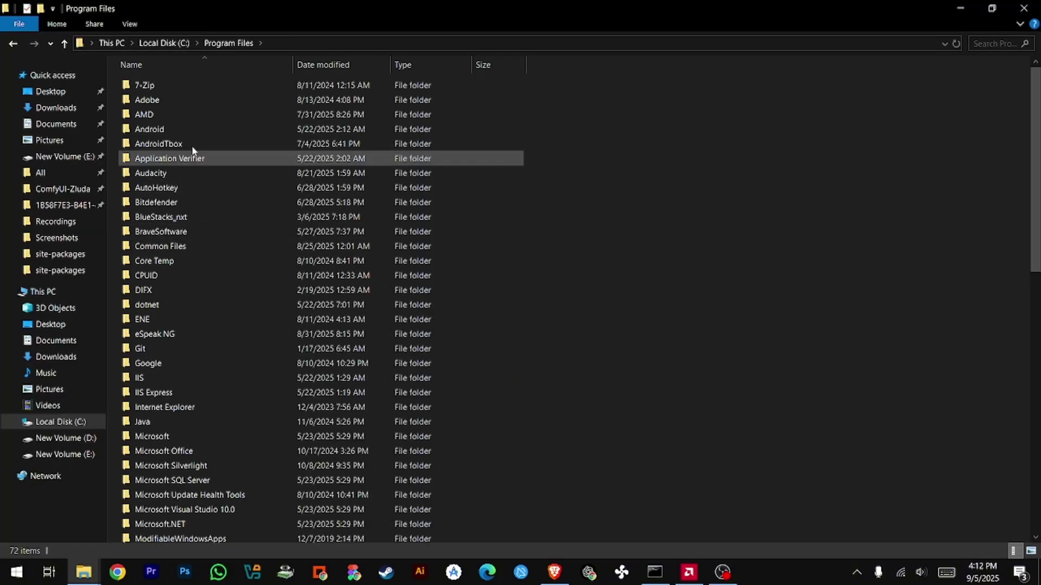
double_click(146, 110)
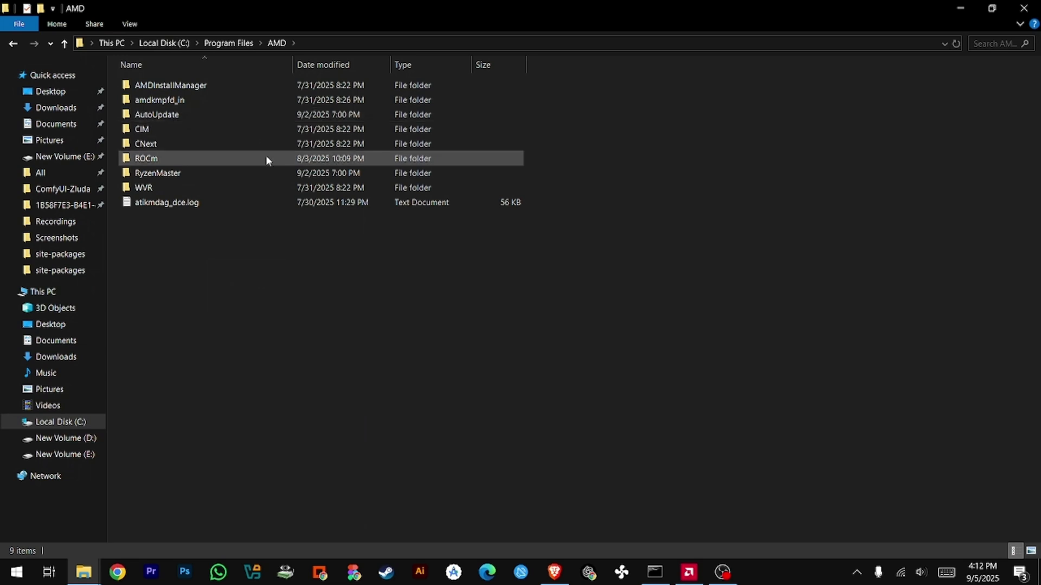
double_click(244, 159)
left_click(167, 84)
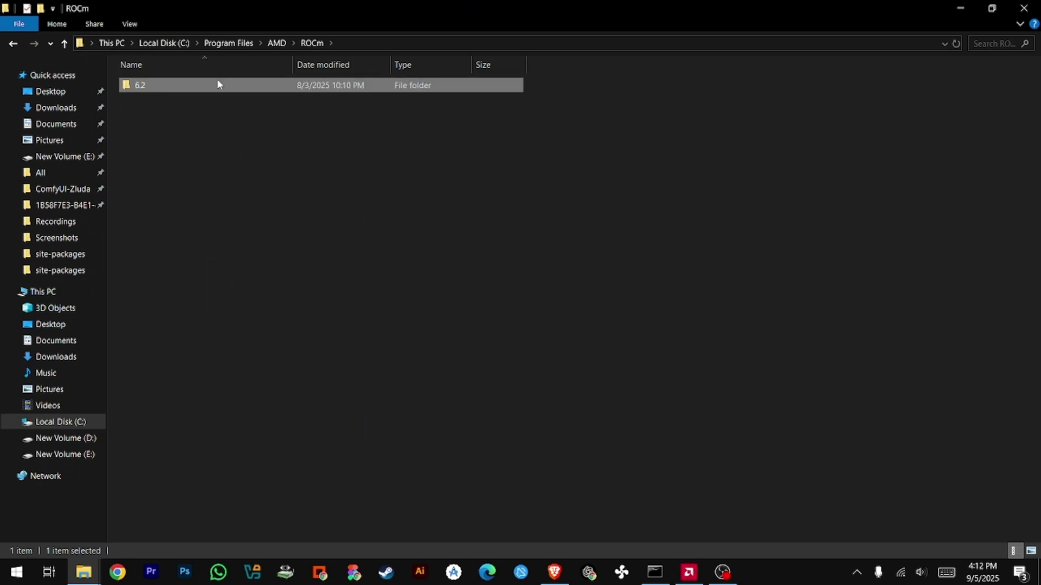
mouse_move(218, 82)
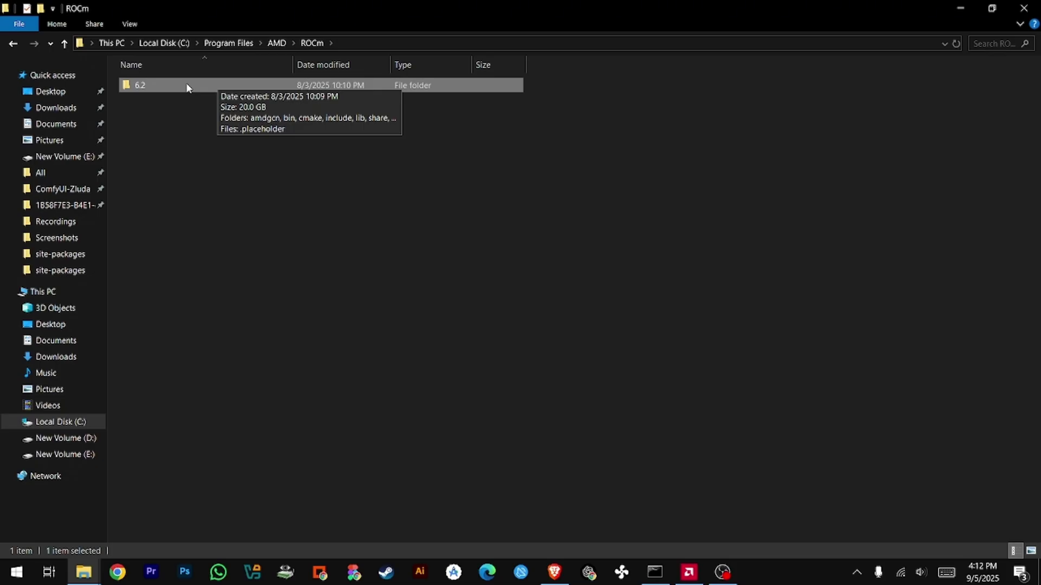
left_click(186, 237)
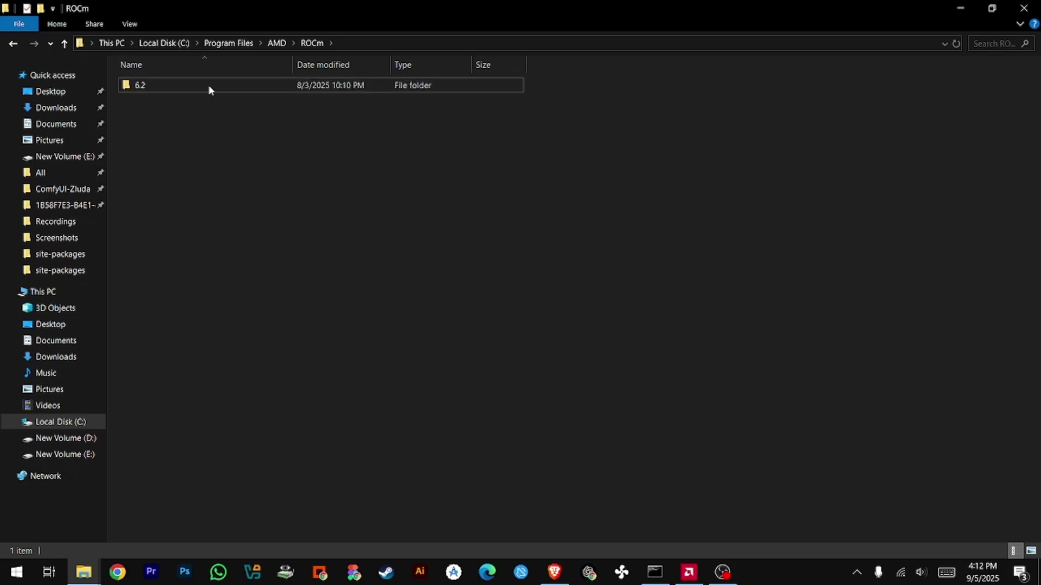
double_click(156, 85)
left_click(345, 273)
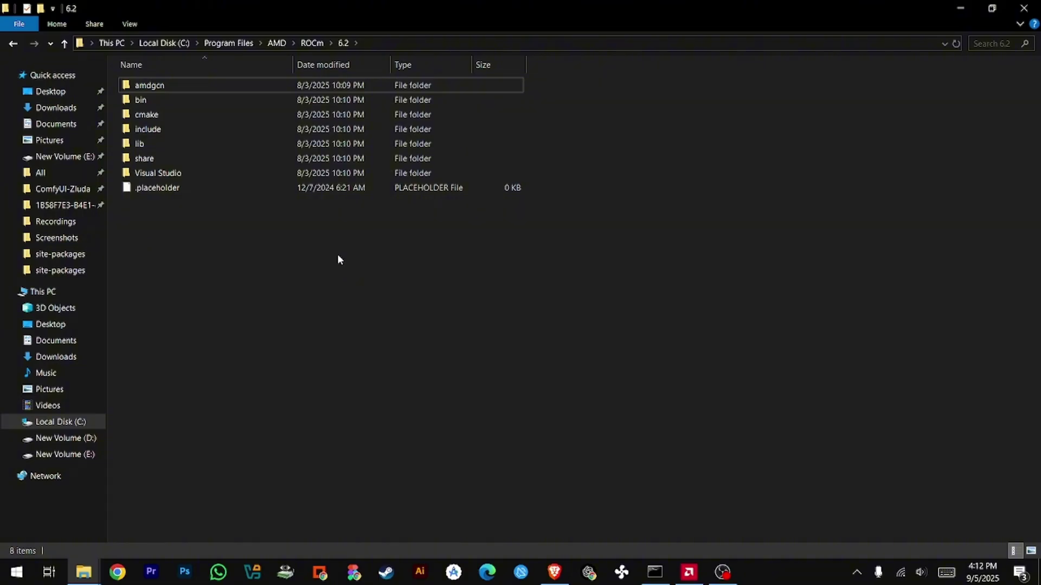
Open the bin folder of ROCm 6.2 and select the backup file "rocblas - Copy.dll".
double_click(169, 144)
left_click(343, 43)
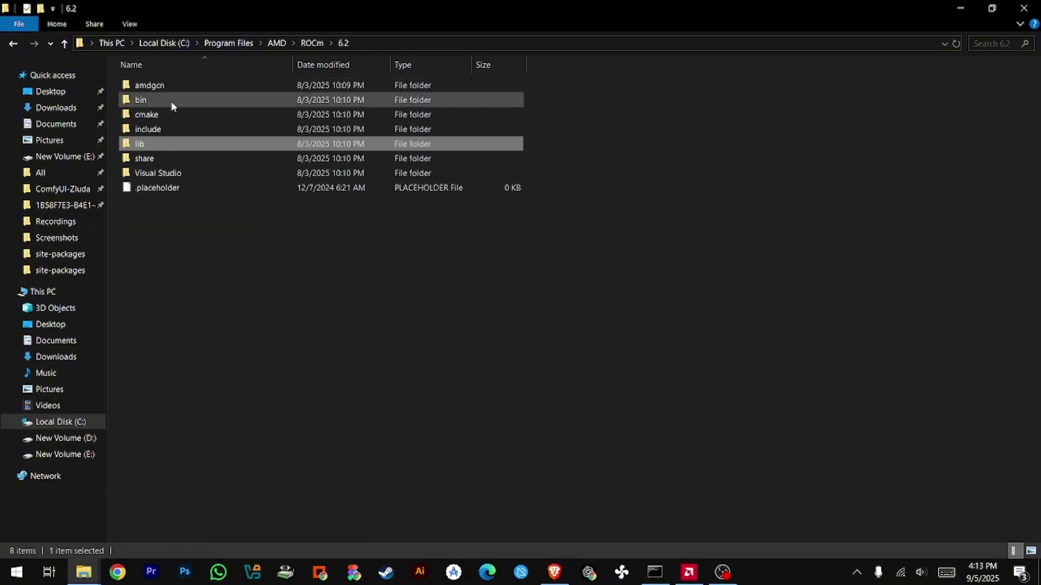
double_click(169, 103)
scroll(552, 282, "down", 9)
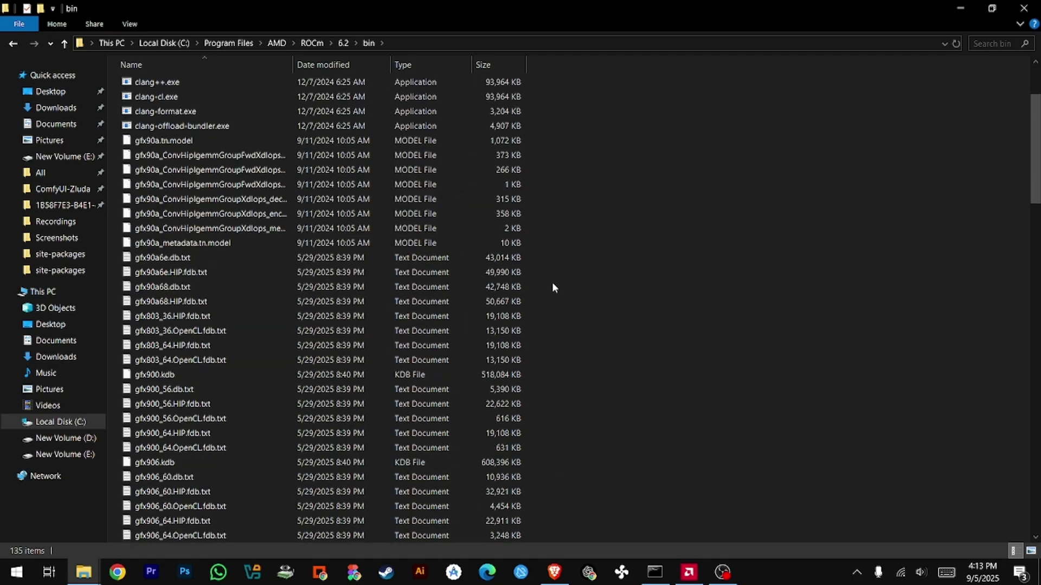
scroll(517, 476, "down", 20)
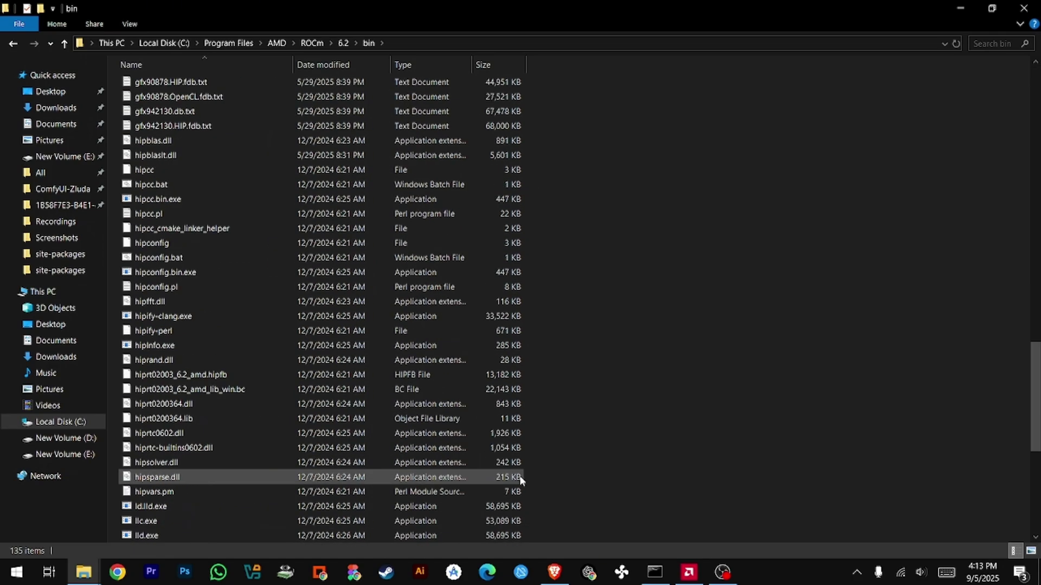
scroll(520, 476, "down", 3)
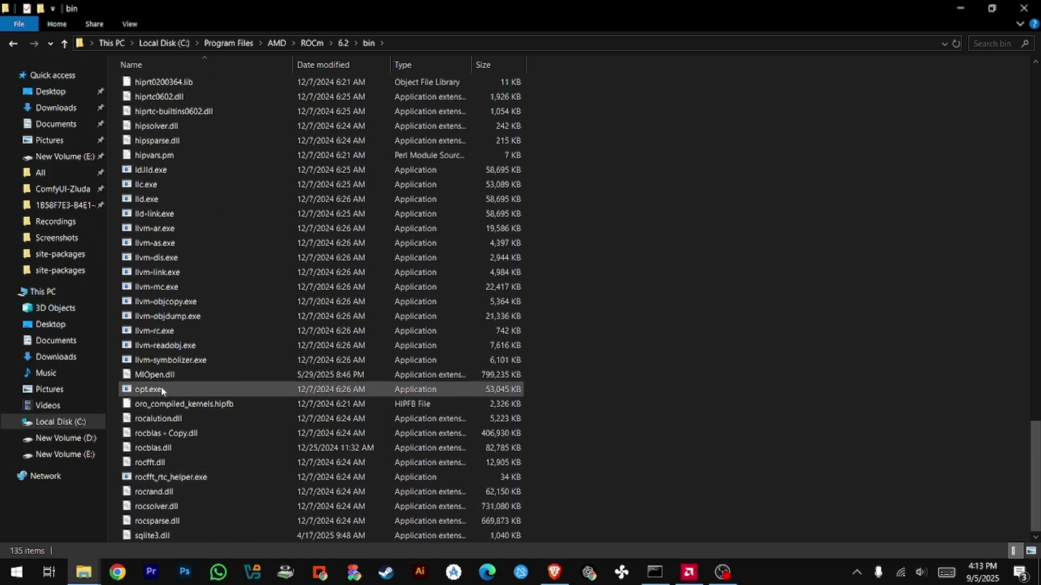
left_click(197, 434)
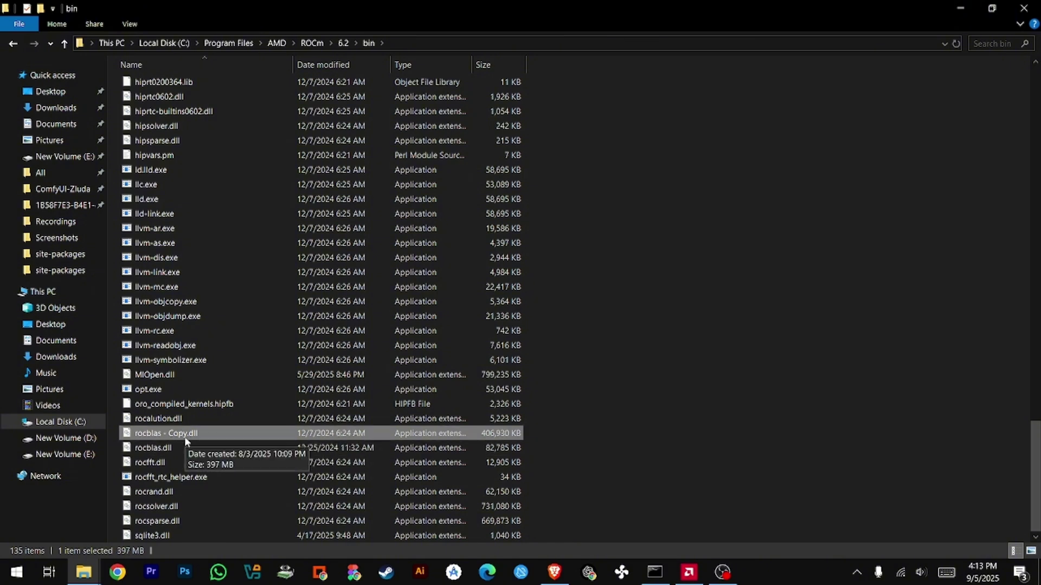
Bring the extracted gfx1032 package window to the front and place it over the empty area beside the bin file list.
mouse_move(84, 573)
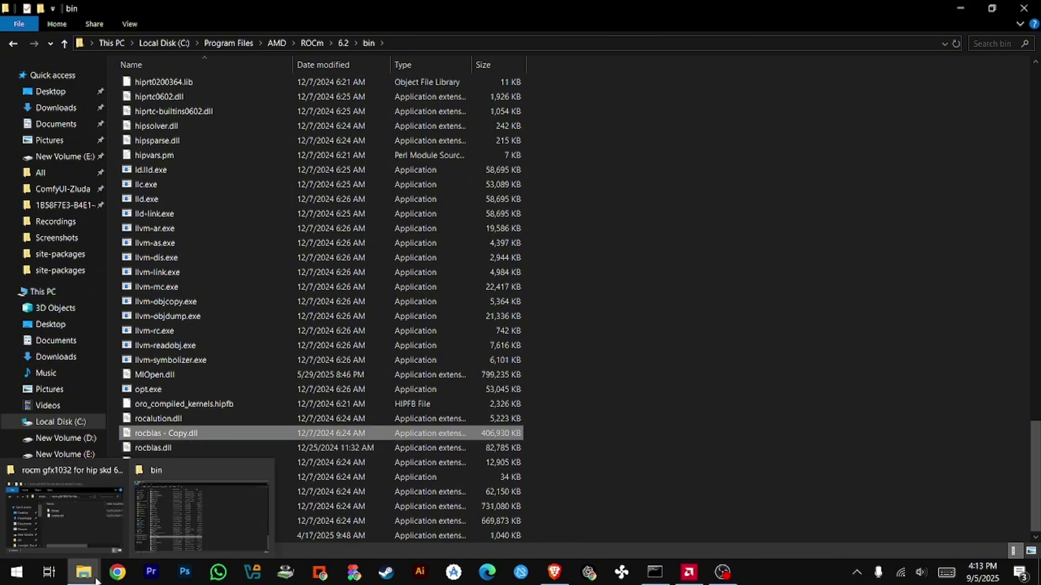
left_click(88, 526)
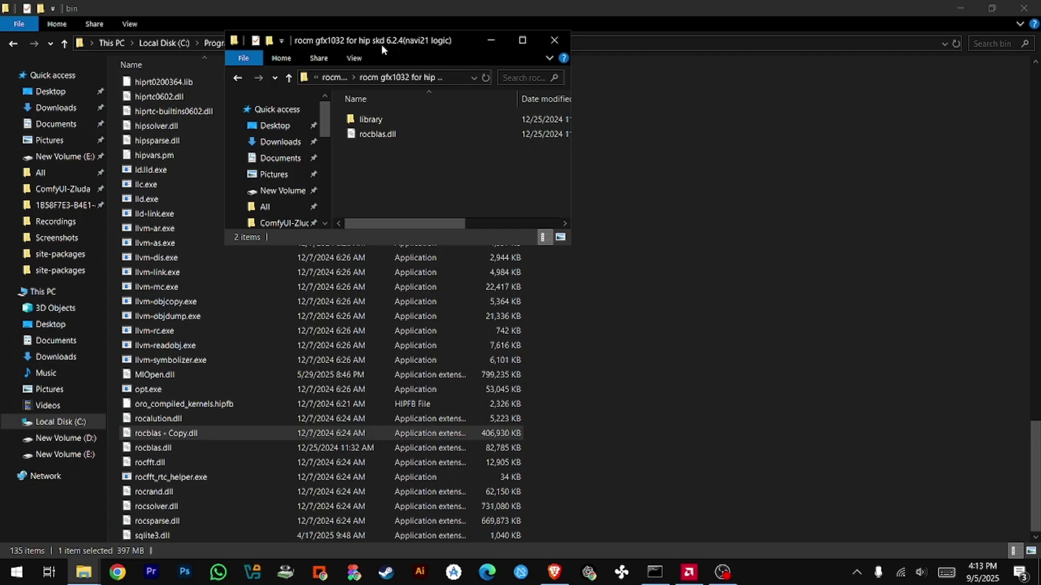
left_click_drag(382, 43, 802, 97)
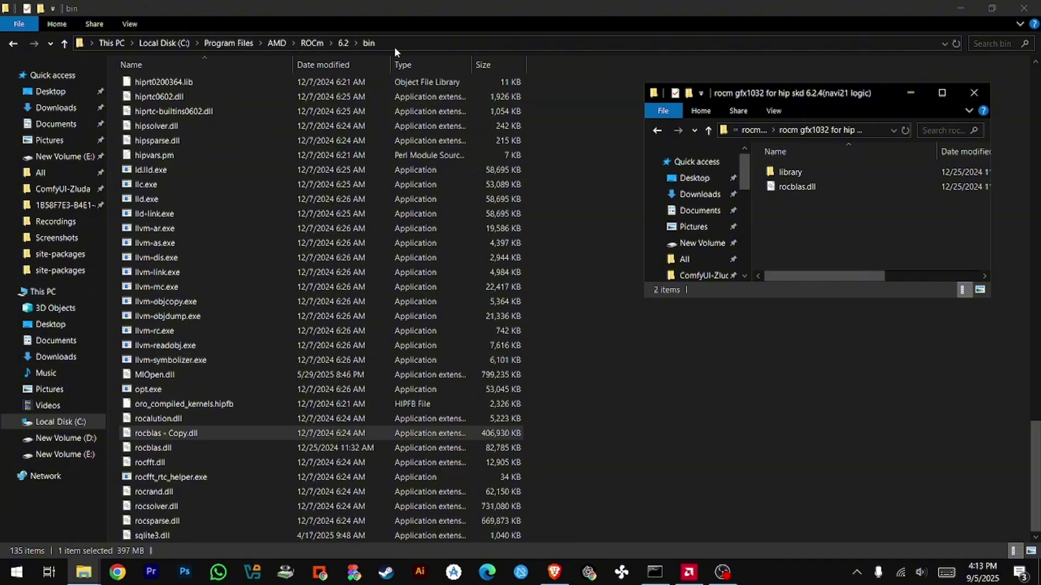
Open the library folder inside the rocblas folder of ROCm 6.2's bin directory.
scroll(342, 266, "up", 7)
scroll(342, 267, "up", 10)
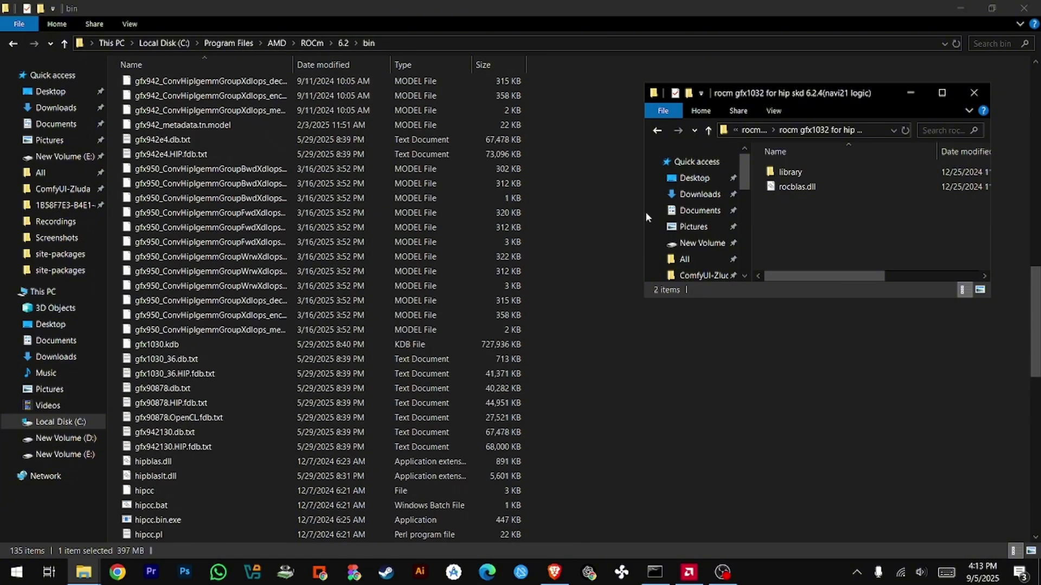
scroll(268, 260, "up", 10)
scroll(268, 258, "up", 2)
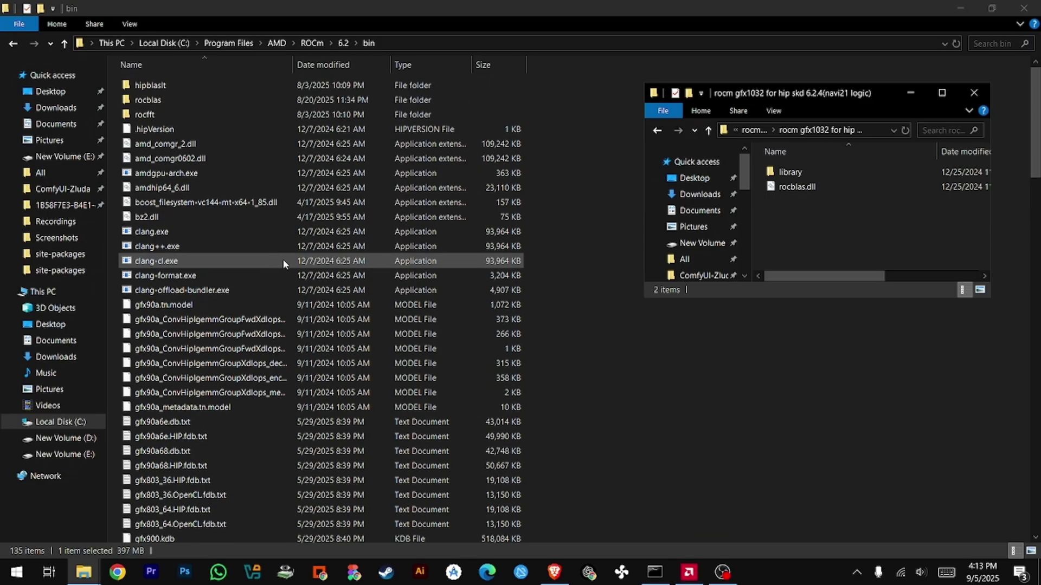
double_click(196, 104)
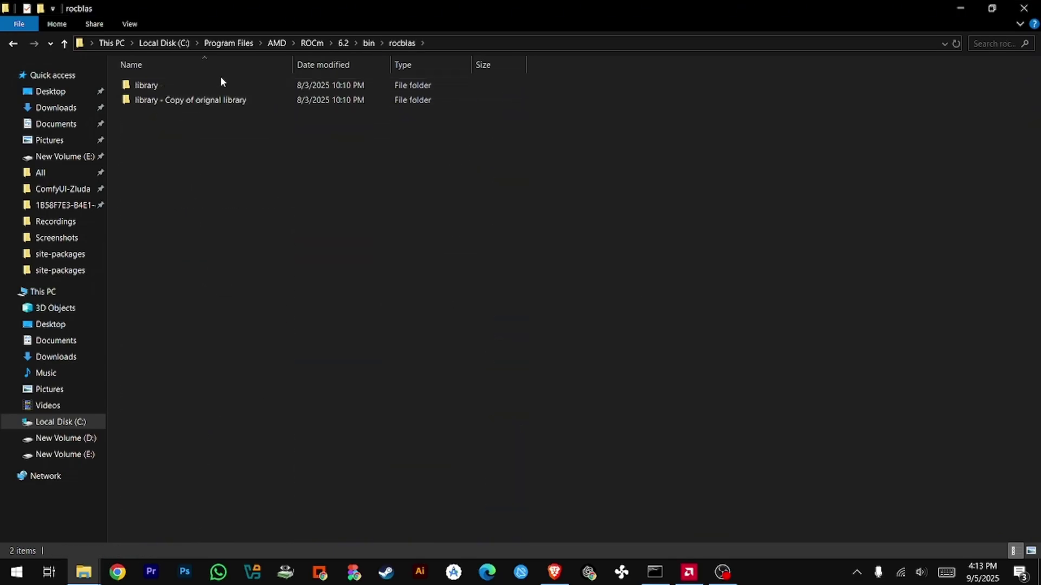
left_click(174, 86)
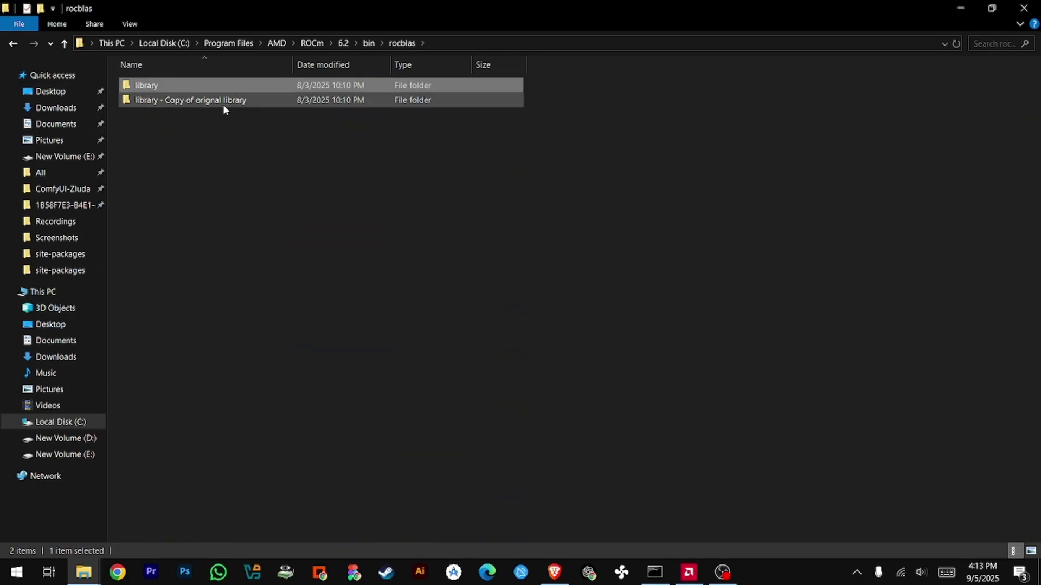
left_click(286, 134)
double_click(199, 87)
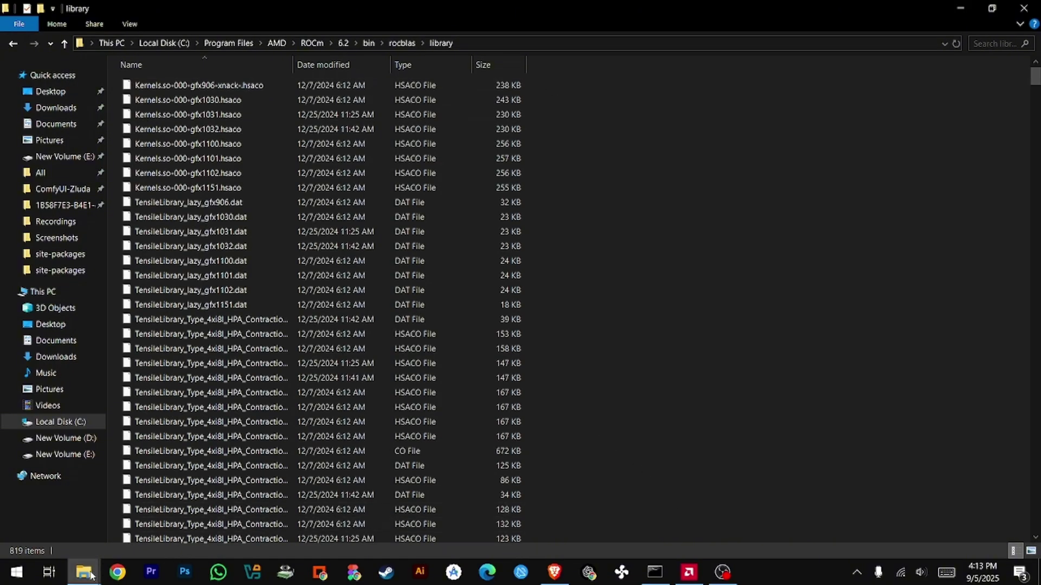
Bring back the extracted gfx1032 package window, open its library folder and select one of the TensileLibrary files.
mouse_move(94, 575)
left_click(83, 515)
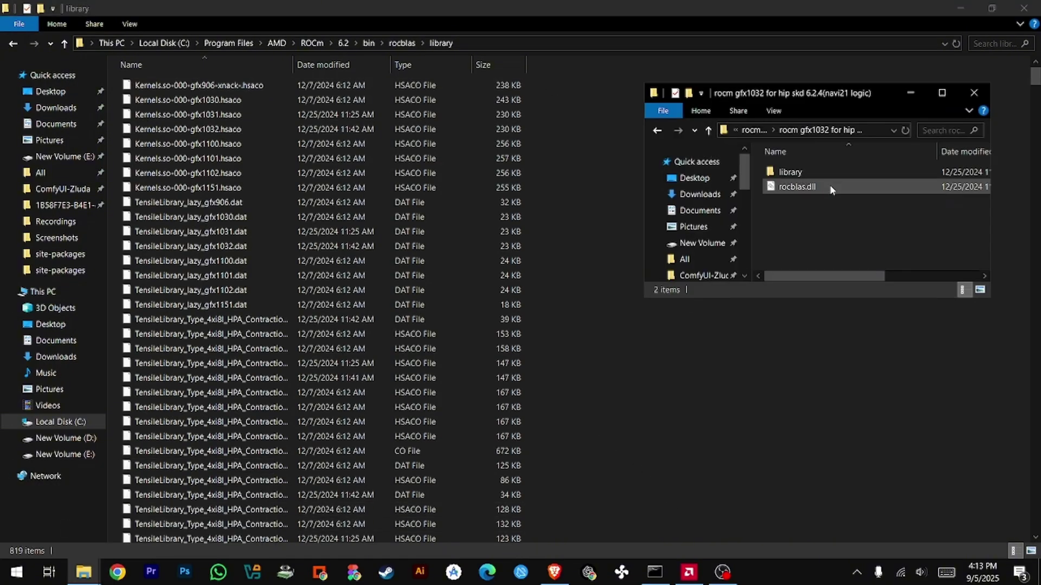
double_click(794, 173)
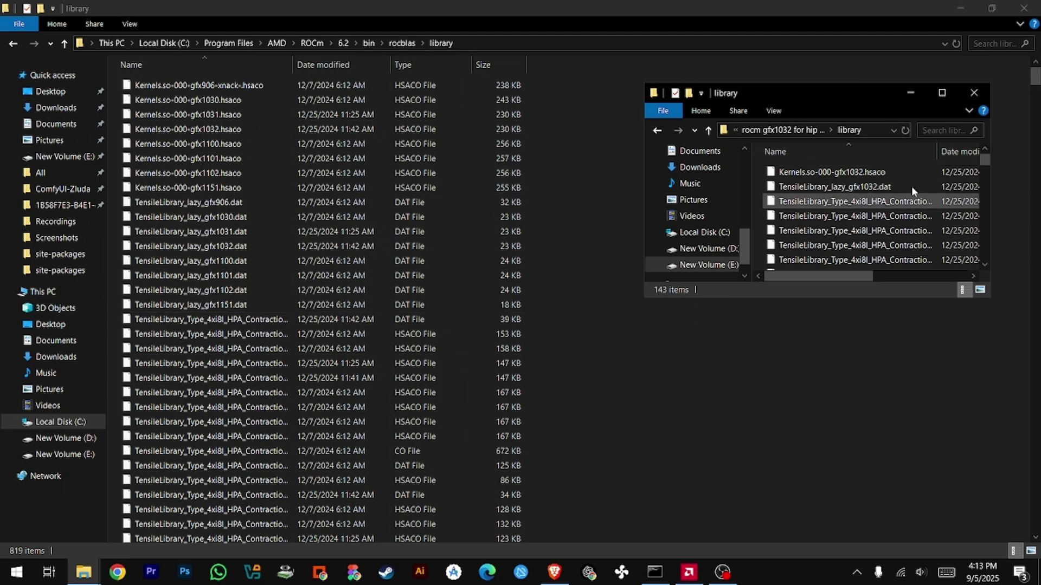
left_click(800, 133)
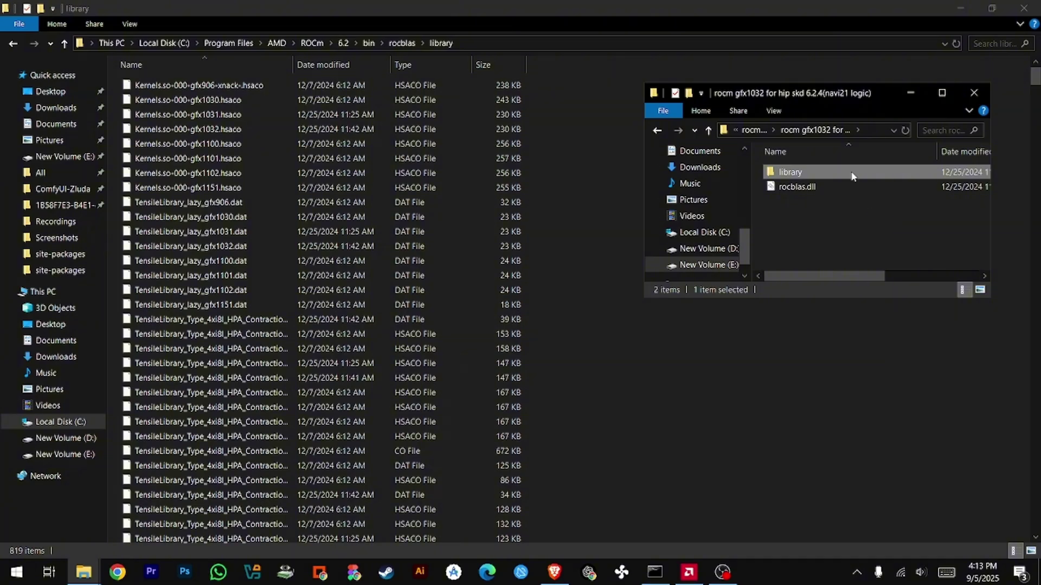
double_click(797, 172)
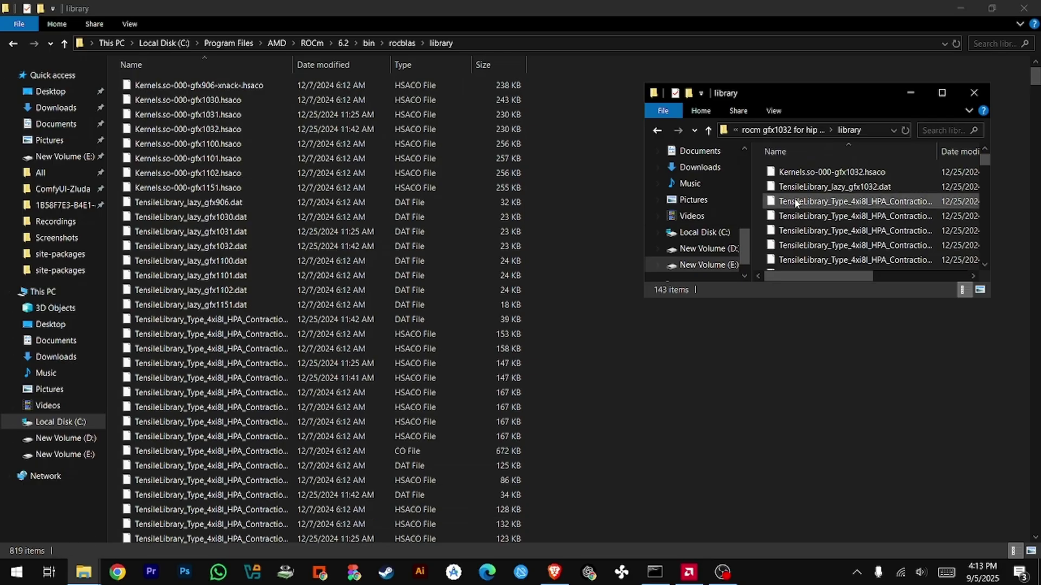
left_click(867, 216)
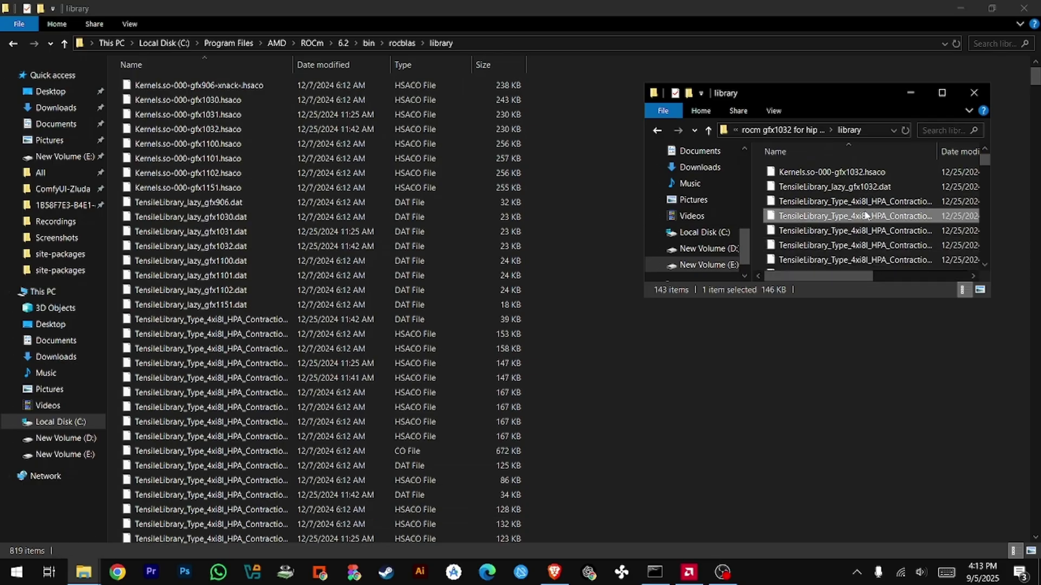
Select all files in the extracted gfx1032 library folder and close that window.
key("ctrl+a")
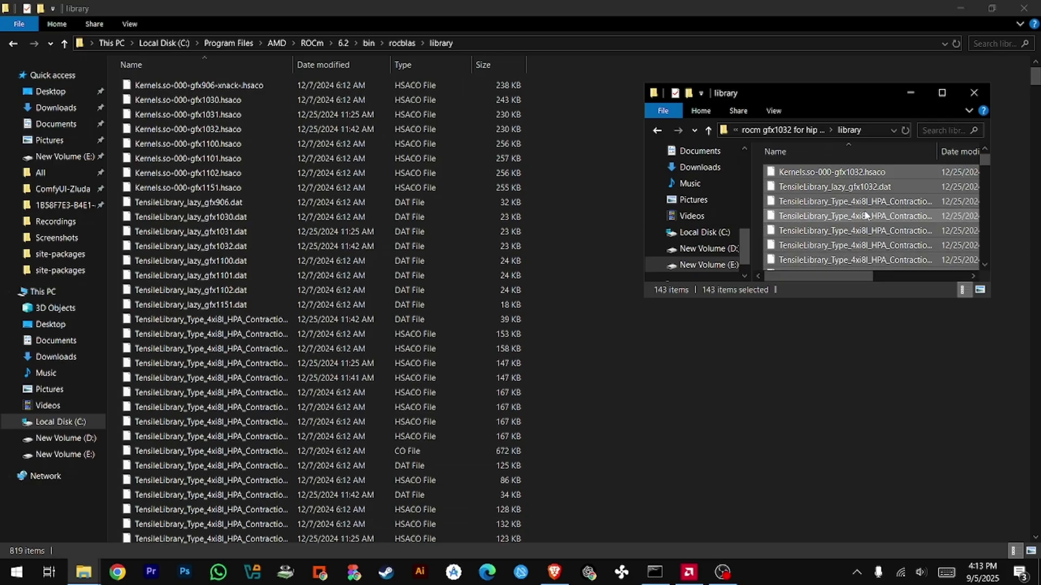
left_click(969, 97)
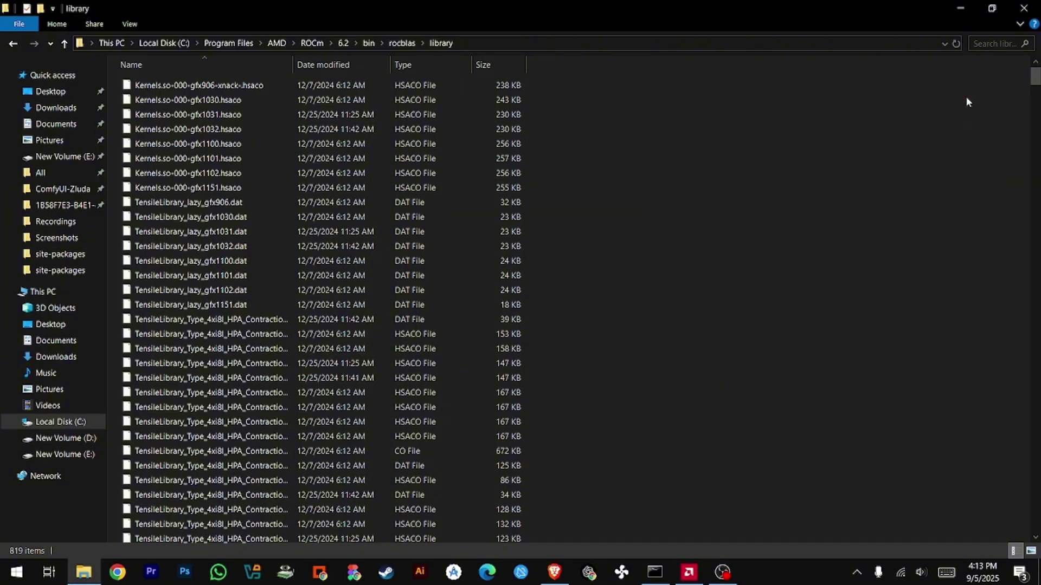
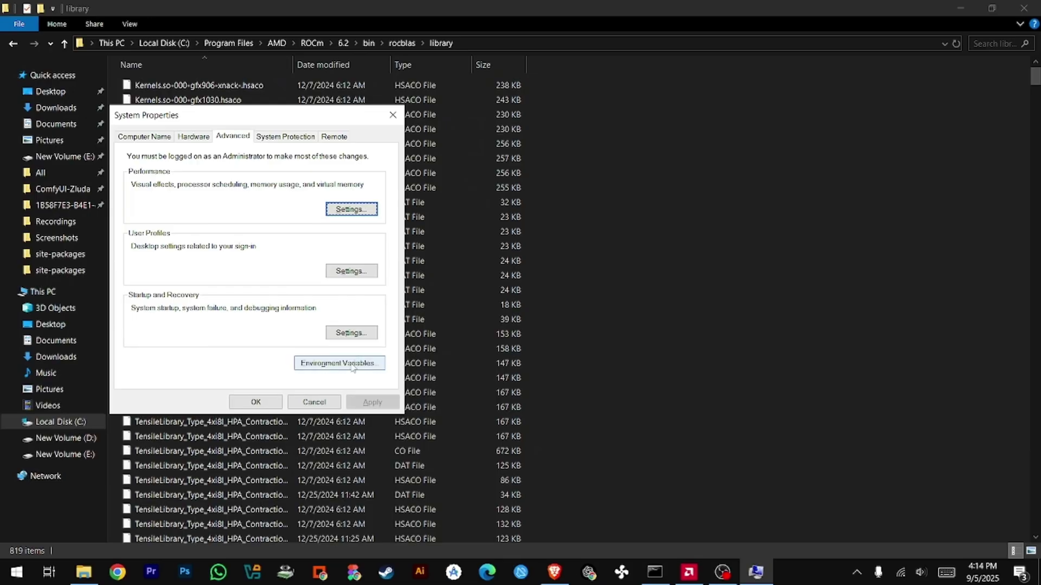
Open the environment variables from System Properties, open the HIP_PATH system variable for editing and select its name.
left_click(352, 364)
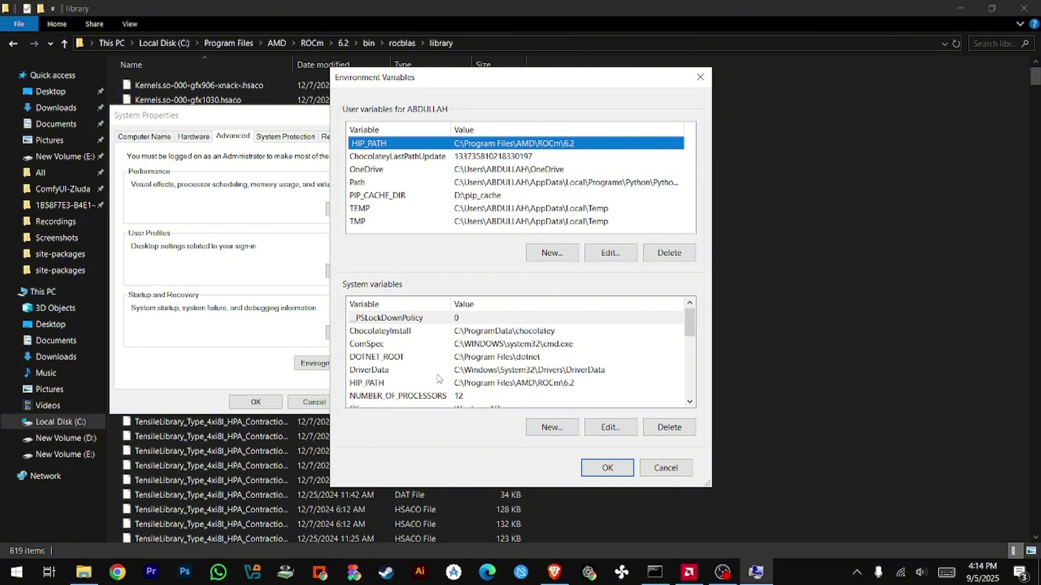
double_click(404, 385)
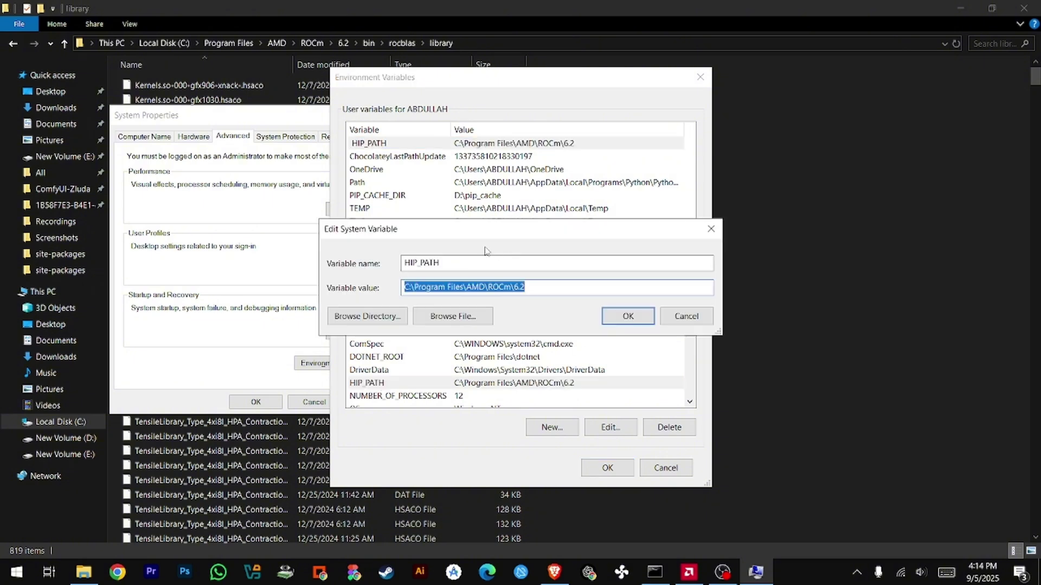
double_click(412, 263)
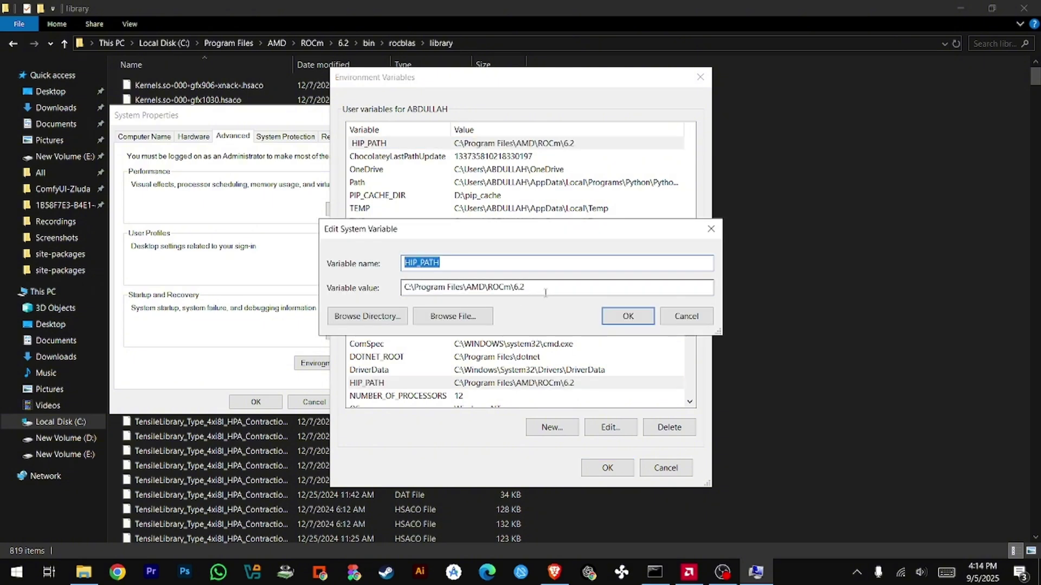
Return to the ROCm 6.2 folder in File Explorer and copy its full path, C:\Program Files\AMD\ROCm\6.2.
left_click(332, 44)
left_click(338, 44)
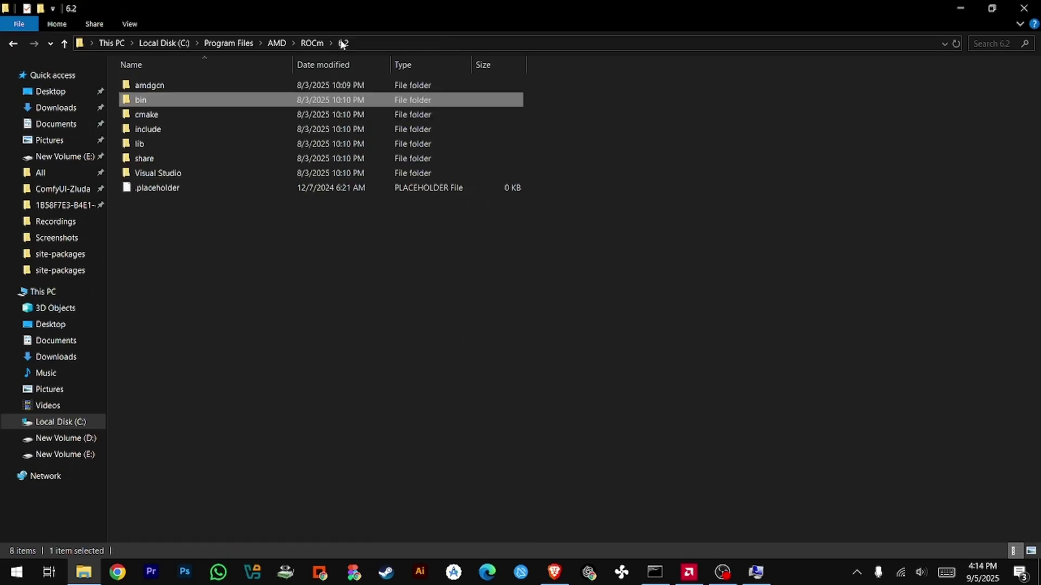
left_click(370, 43)
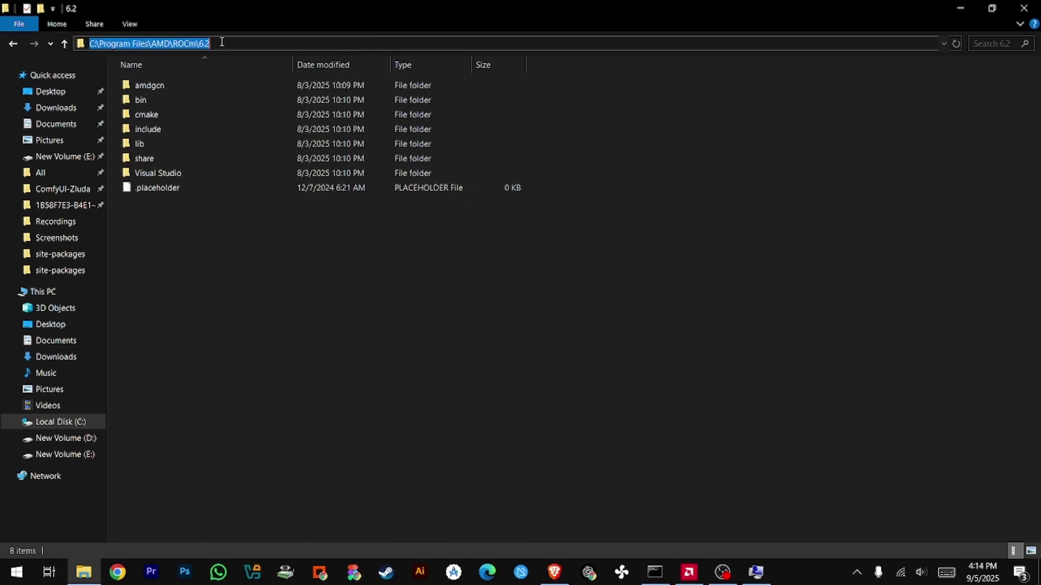
right_click(195, 43)
left_click(227, 83)
Go back to the HIP_PATH edit dialog, select the variable value and cancel the edit.
key("alt+Tab")
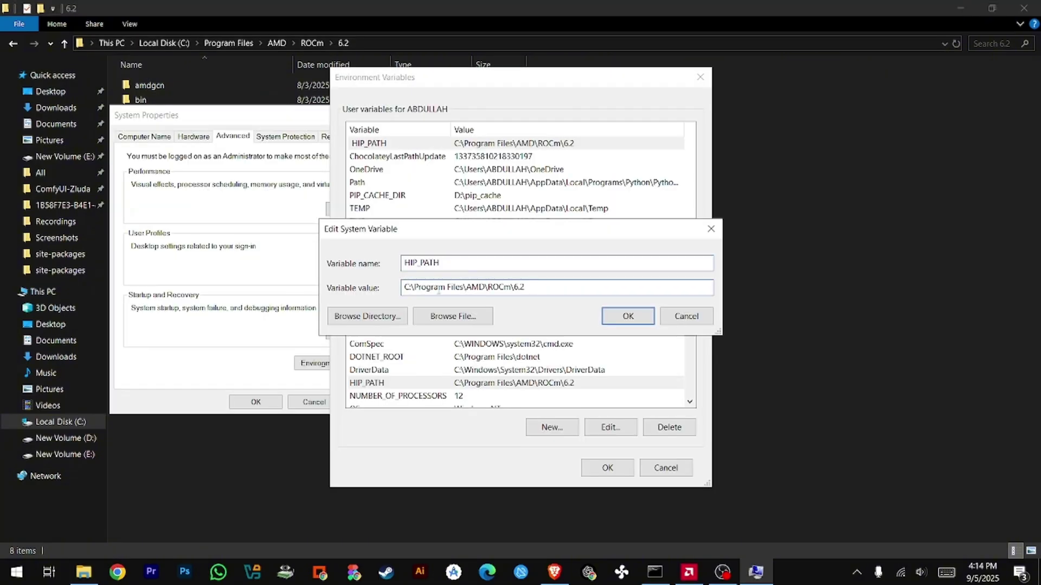
key("ctrl+a")
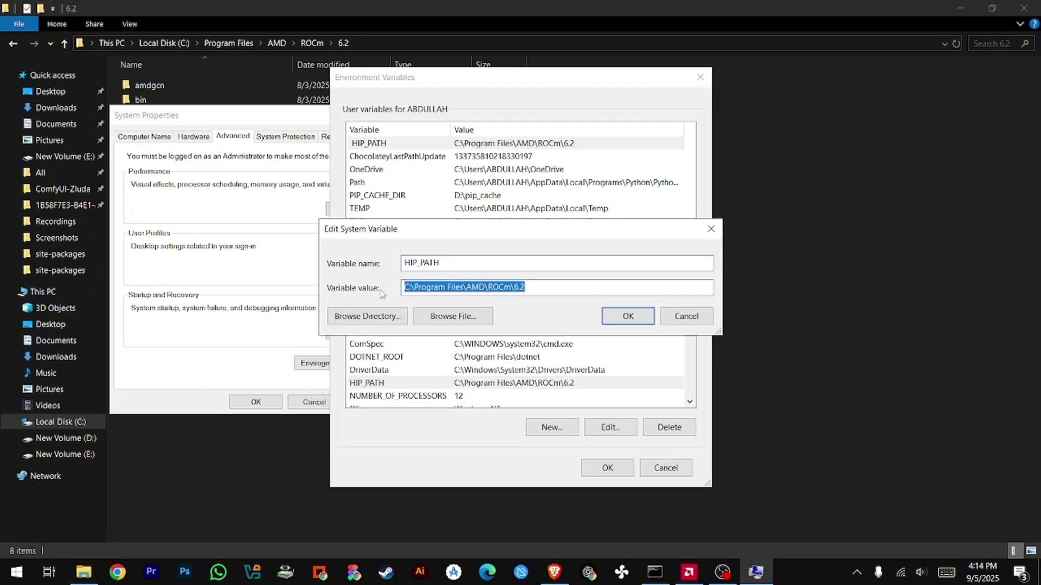
left_click(671, 319)
Open the system Path variable for editing and show the last entries of its list.
scroll(542, 360, "down", 2)
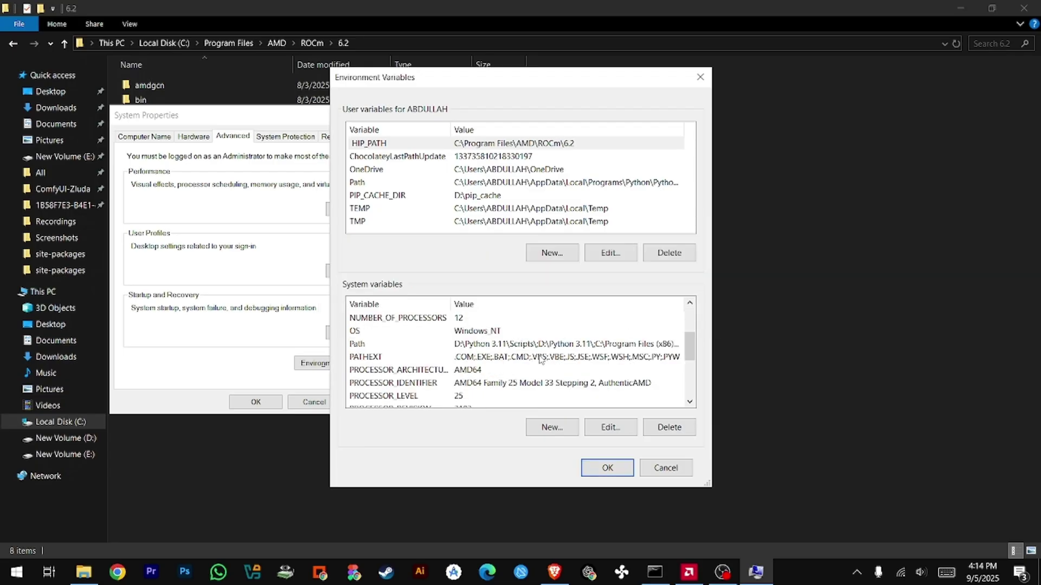
left_click(367, 347)
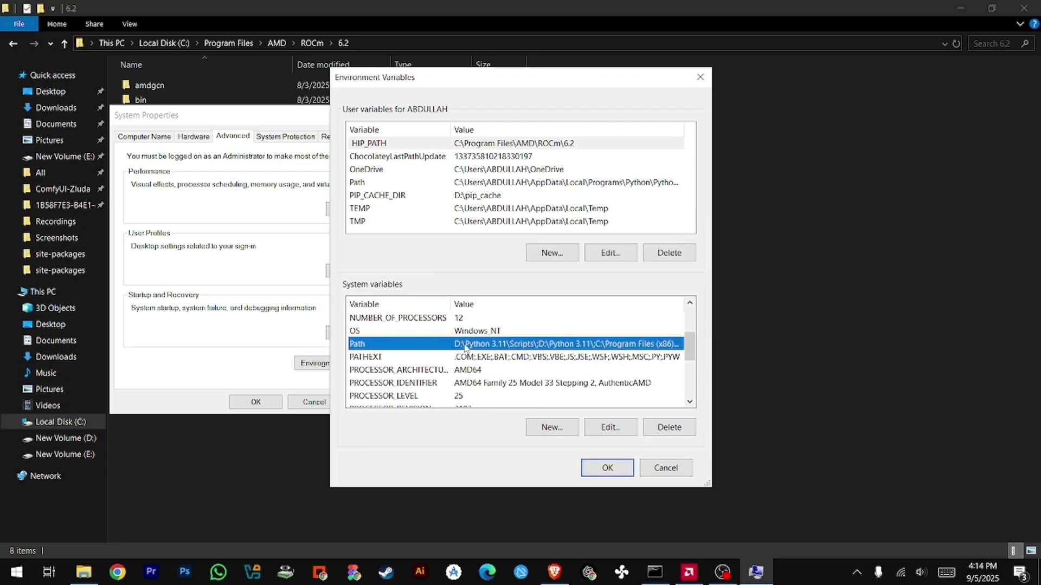
double_click(531, 344)
scroll(532, 349, "down", 5)
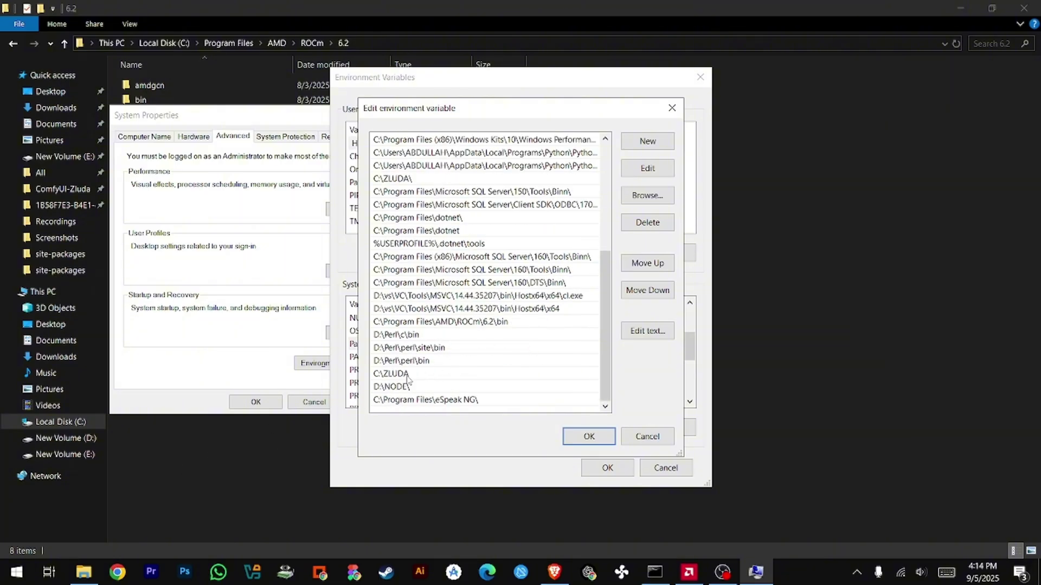
Open the ComfyUI-Zluda folder in a separate File Explorer window and go to its COMFYUI\DOWNLAOD folder.
left_click(204, 500)
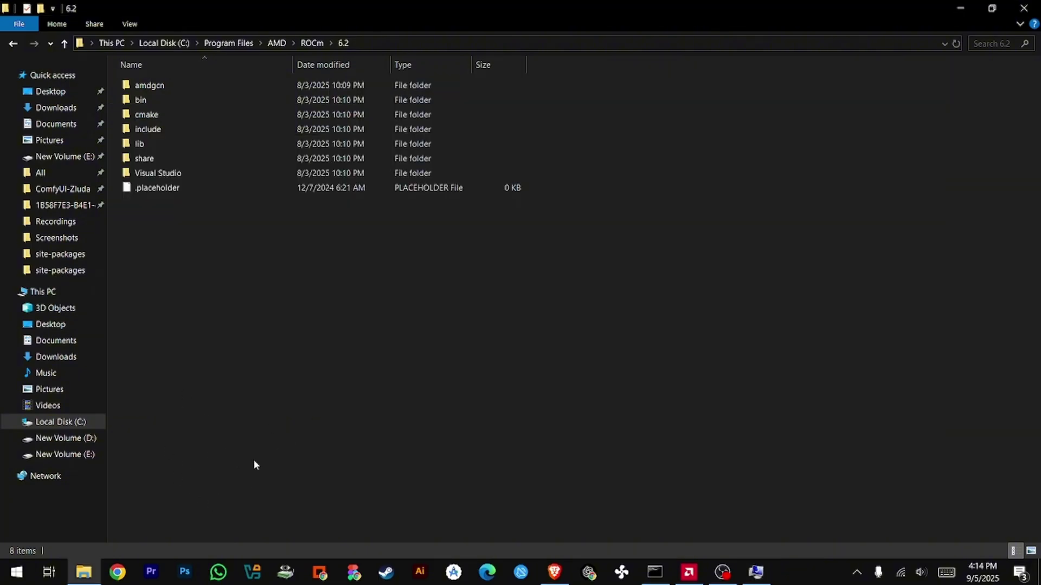
right_click(84, 572)
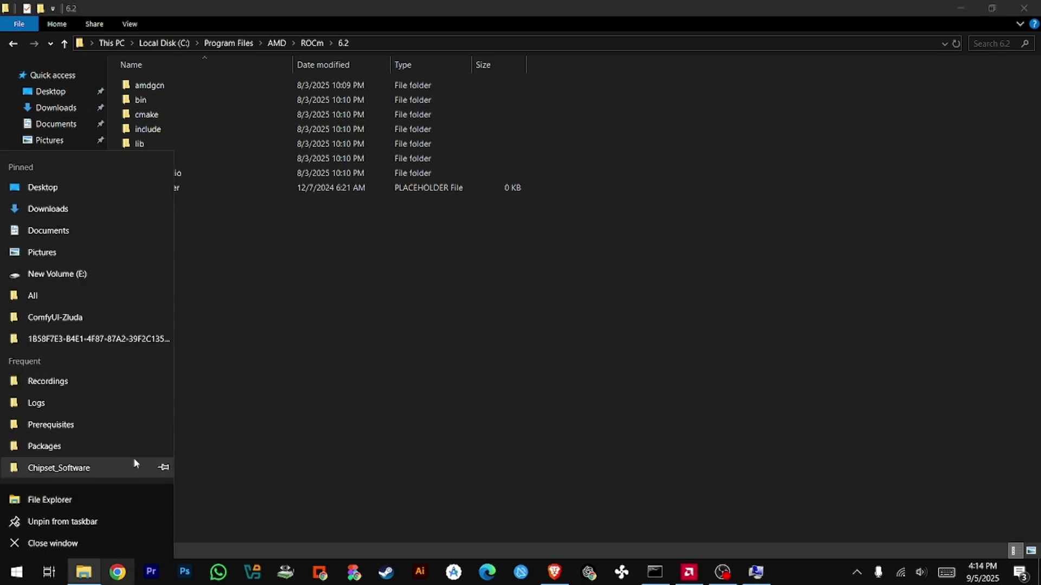
left_click(65, 317)
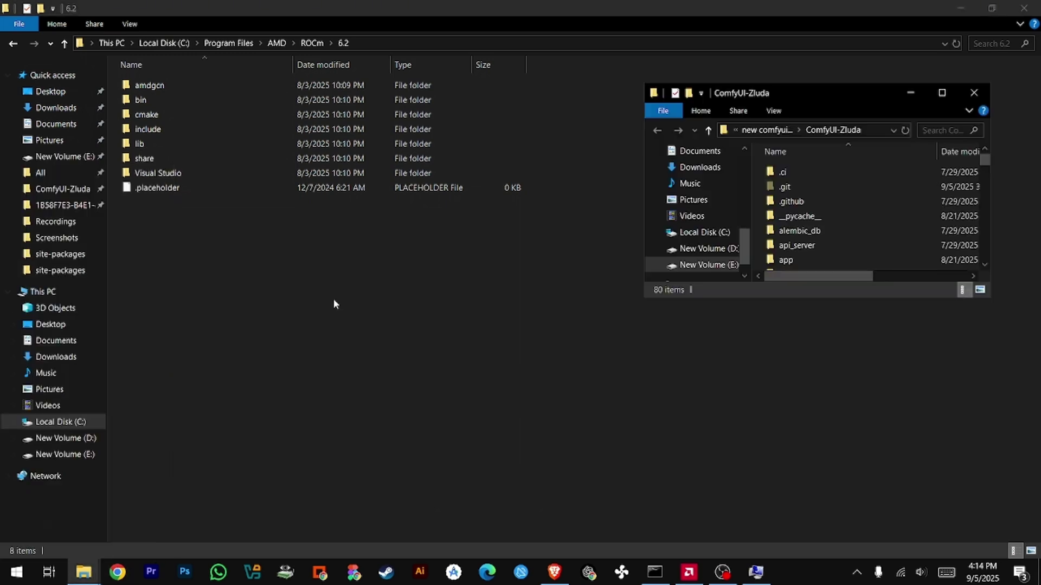
scroll(906, 214, "down", 3)
scroll(857, 180, "up", 1)
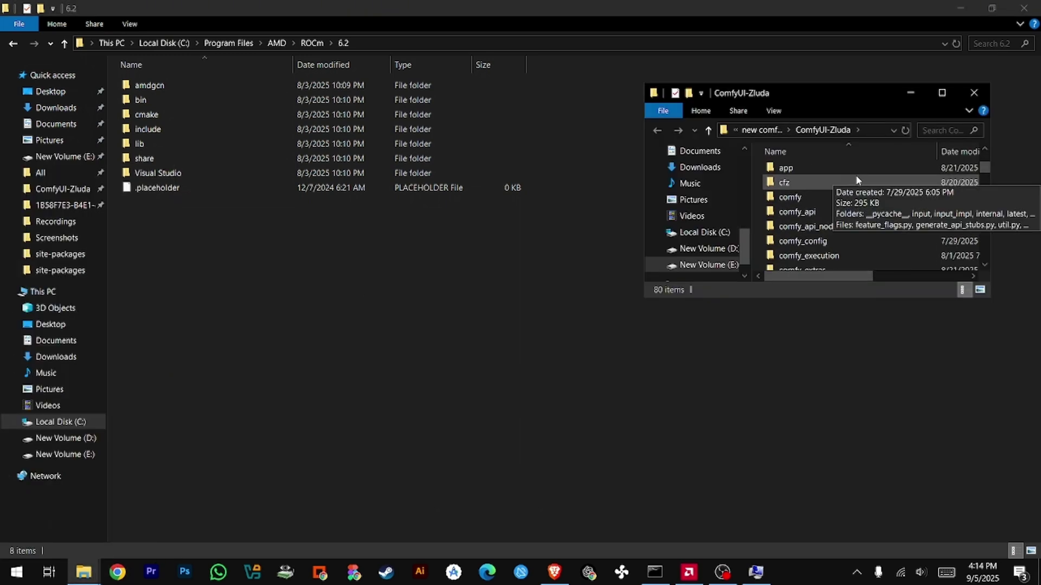
scroll(850, 226, "down", 4)
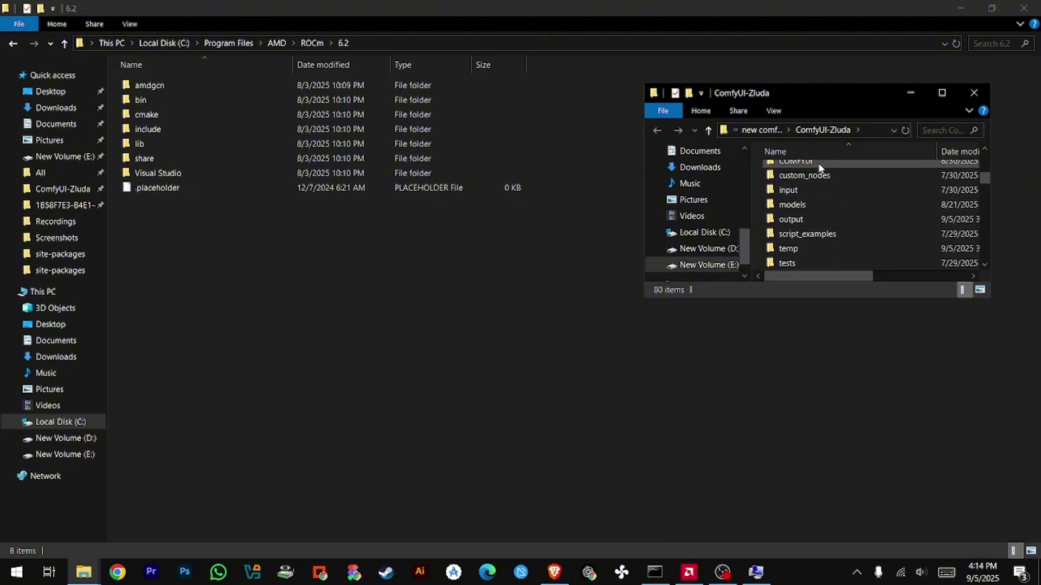
double_click(820, 165)
double_click(813, 186)
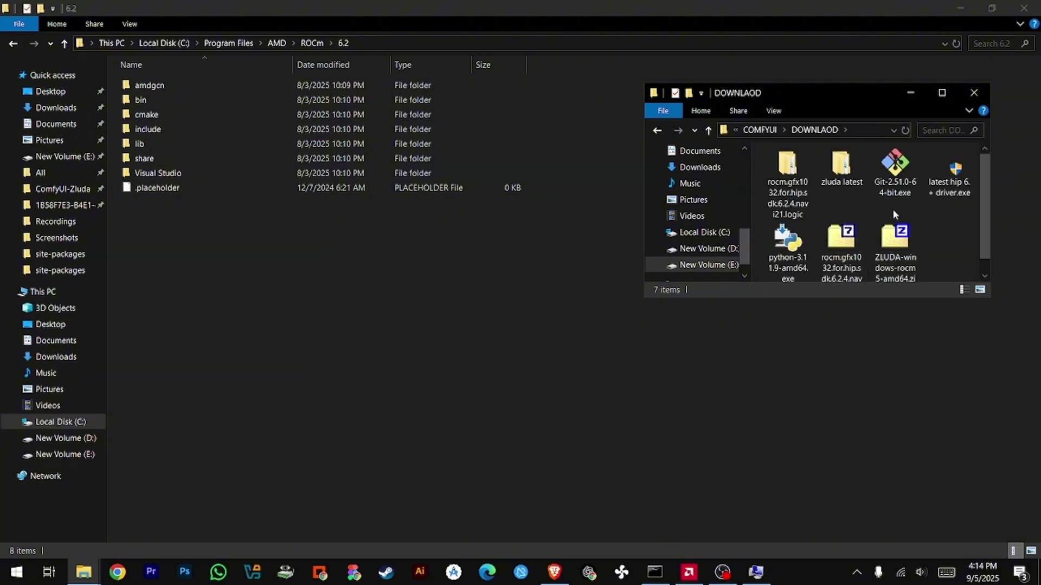
Open the "zluda latest" folder and copy the zluda folder inside it.
double_click(845, 182)
left_click(780, 178)
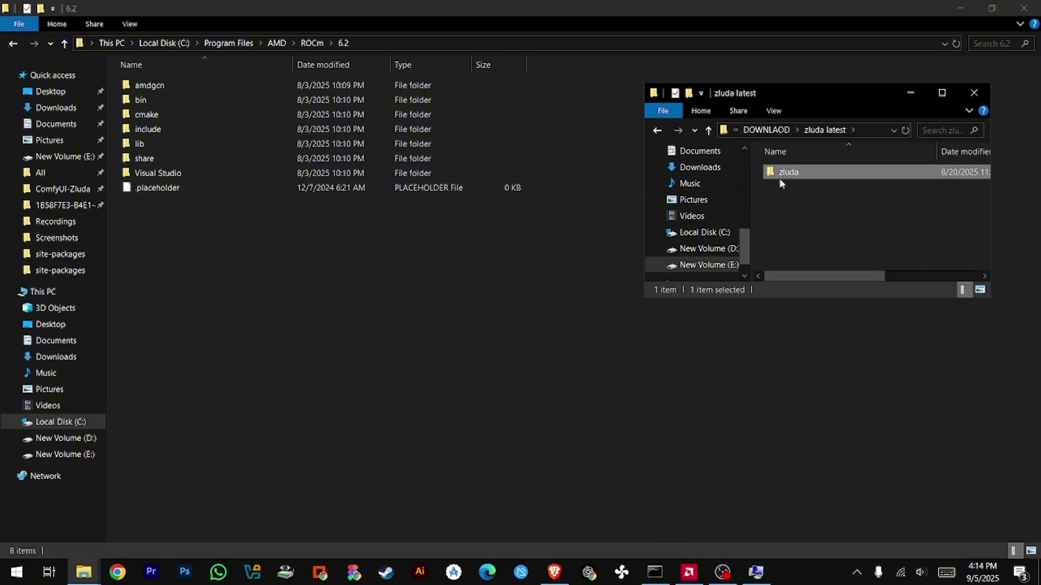
right_click(796, 182)
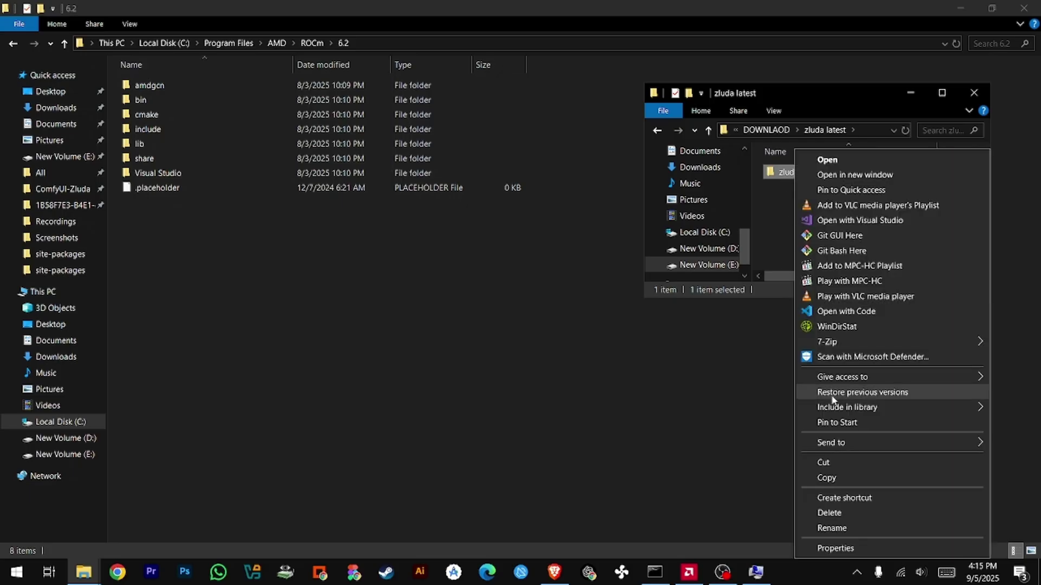
left_click(842, 470)
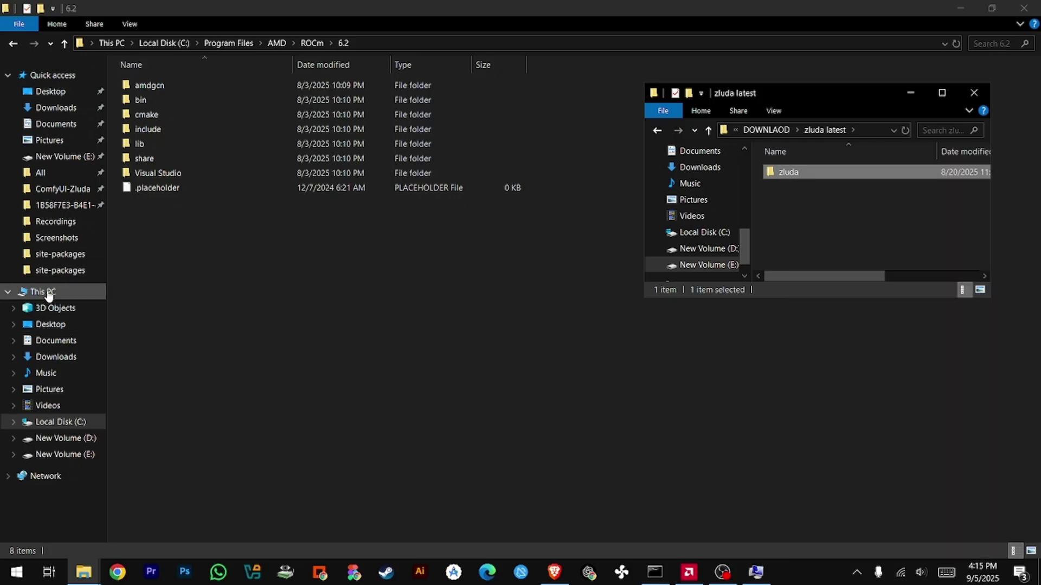
Open another File Explorer window, go to Local Disk (C:) and open the ZLUDA folder.
right_click(84, 572)
left_click(88, 498)
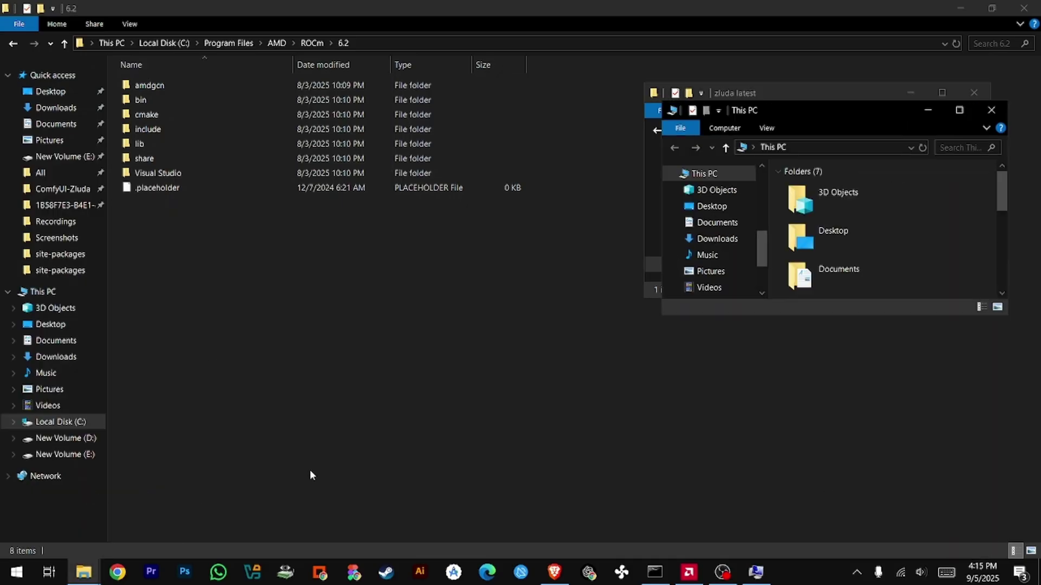
scroll(841, 225, "down", 5)
double_click(893, 212)
scroll(873, 243, "down", 5)
scroll(871, 243, "up", 2)
scroll(845, 252, "down", 3)
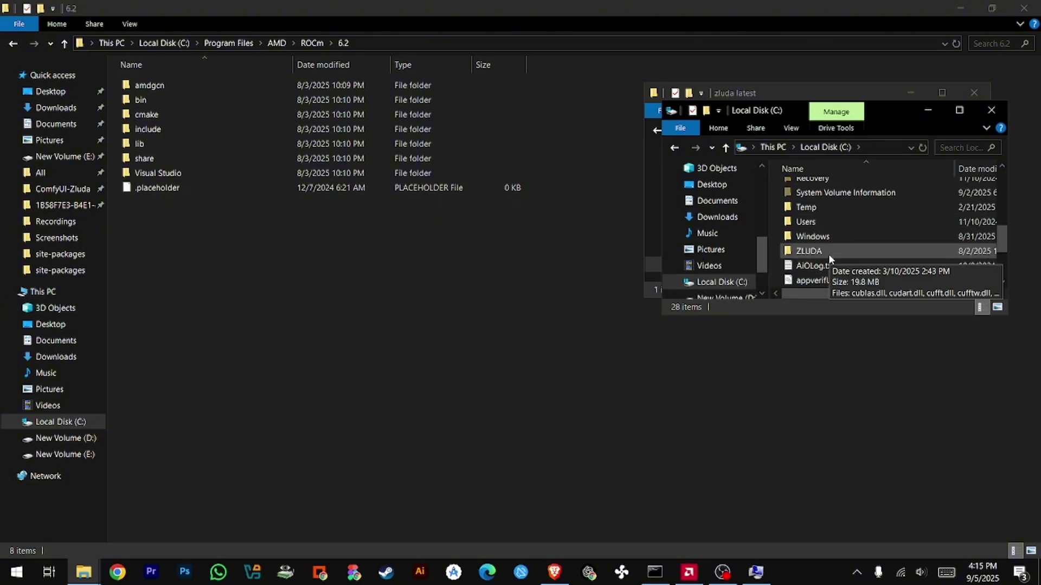
double_click(809, 251)
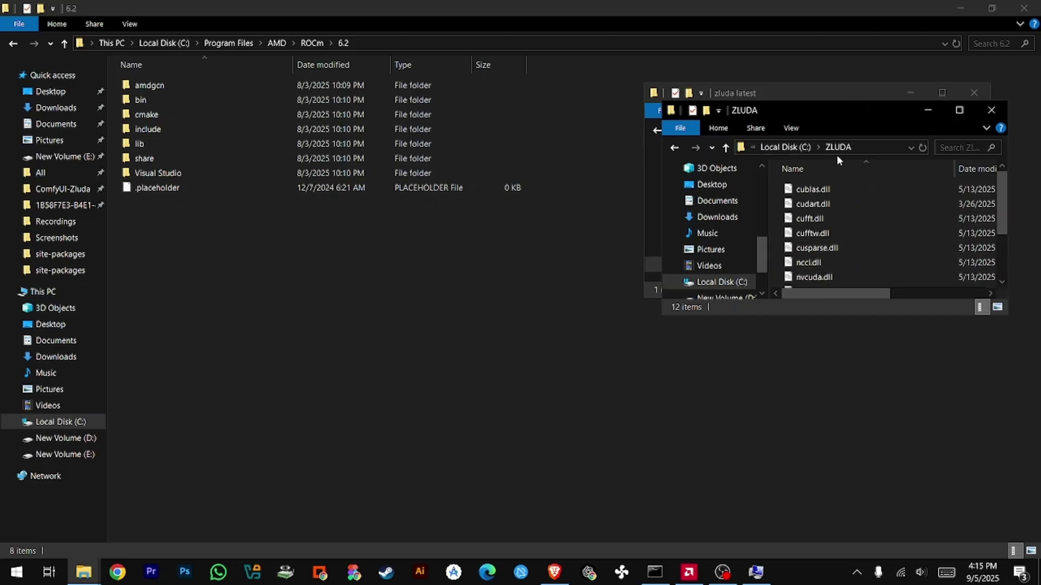
Look through the ZLUDA files, reopen the folder from Local Disk (C:) and select its full path, C:\ZLUDA.
scroll(835, 233, "down", 2)
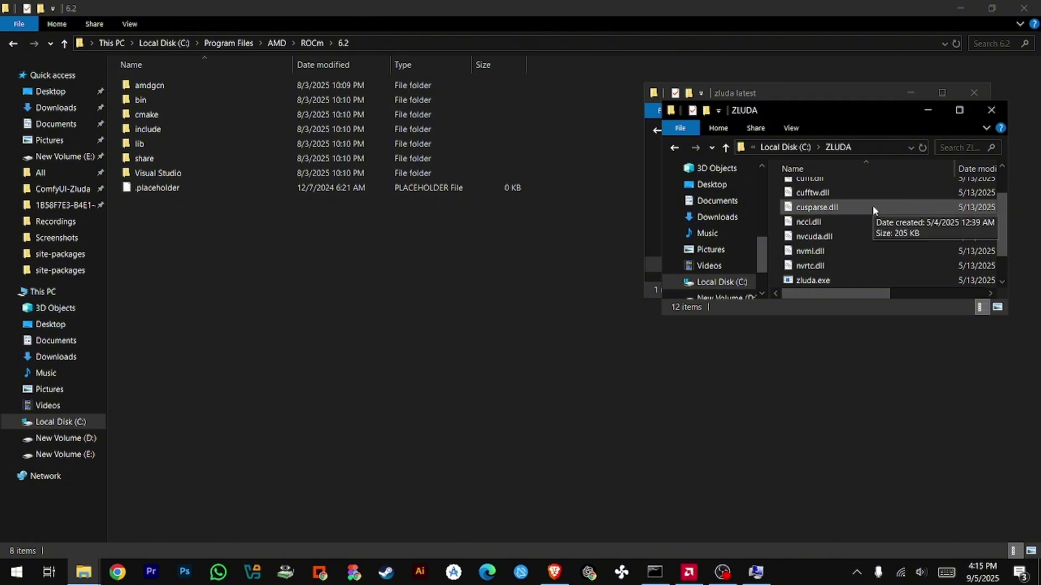
scroll(824, 242, "down", 1)
scroll(883, 242, "up", 2)
left_click(806, 152)
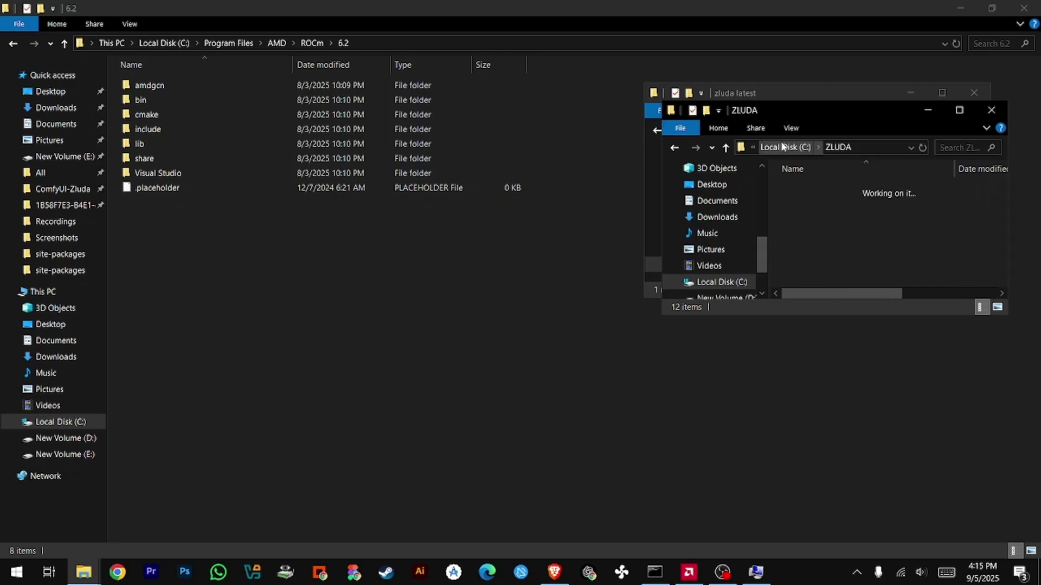
left_click(862, 148)
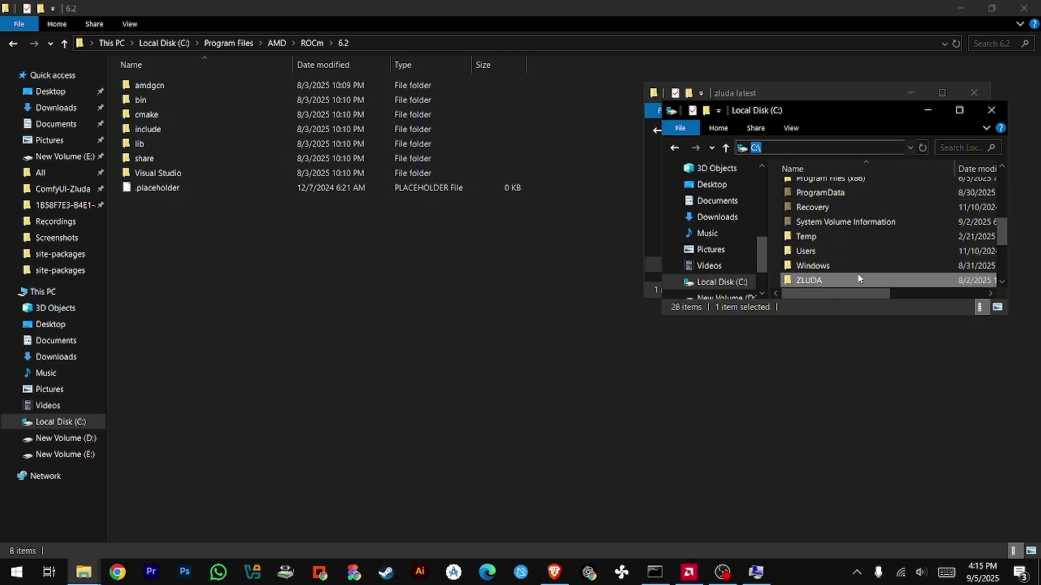
double_click(876, 280)
left_click(870, 148)
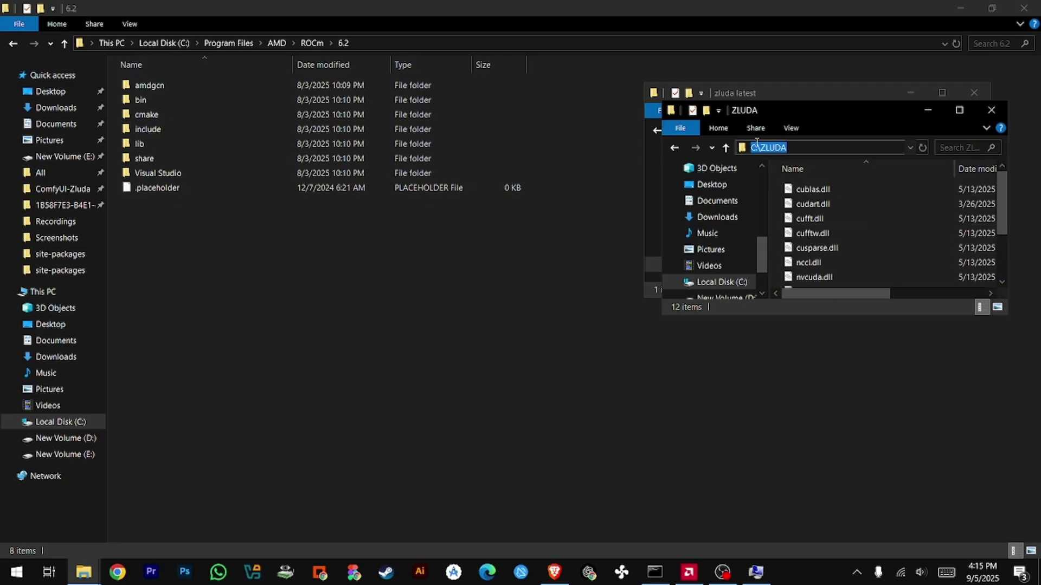
Return to the Path variable editor, start a blank new entry, then drop it and select the existing C:\ZLUDA entry.
left_click(756, 572)
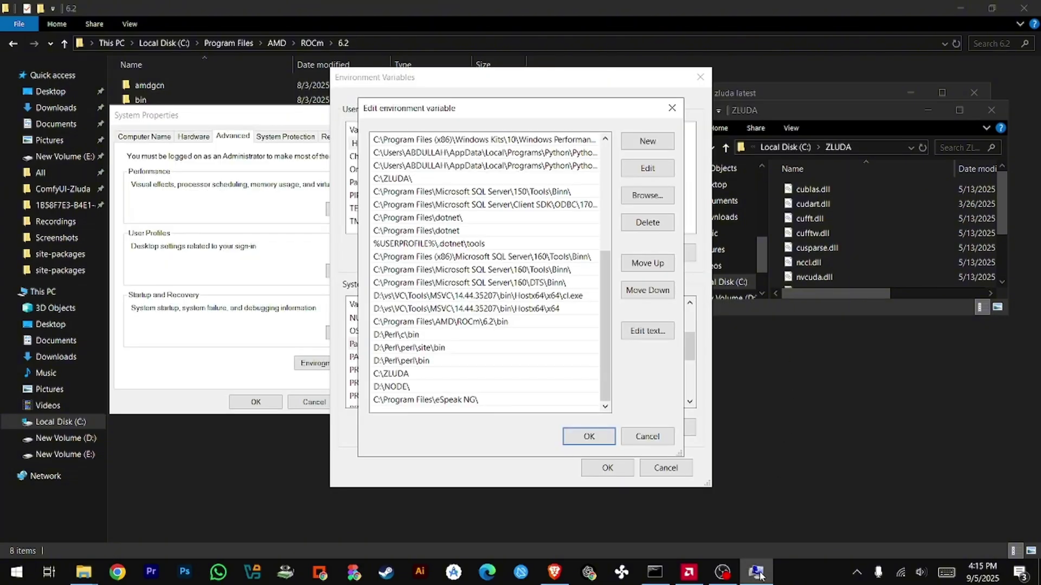
left_click(647, 140)
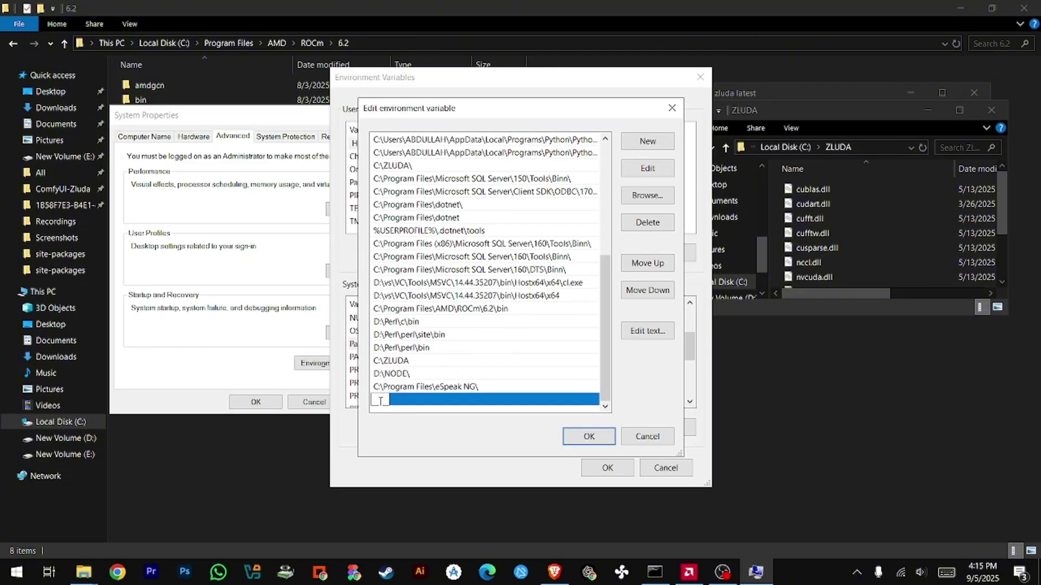
left_click(410, 362)
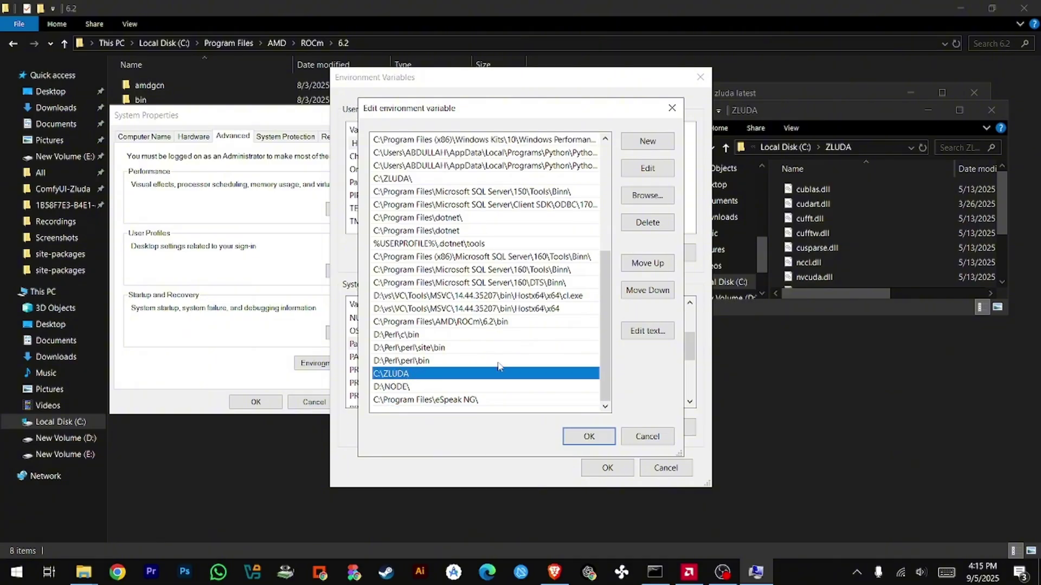
Bring the ROCm 6.2 window to the front, look inside its lib folder and return to the 6.2 folder.
left_click(283, 477)
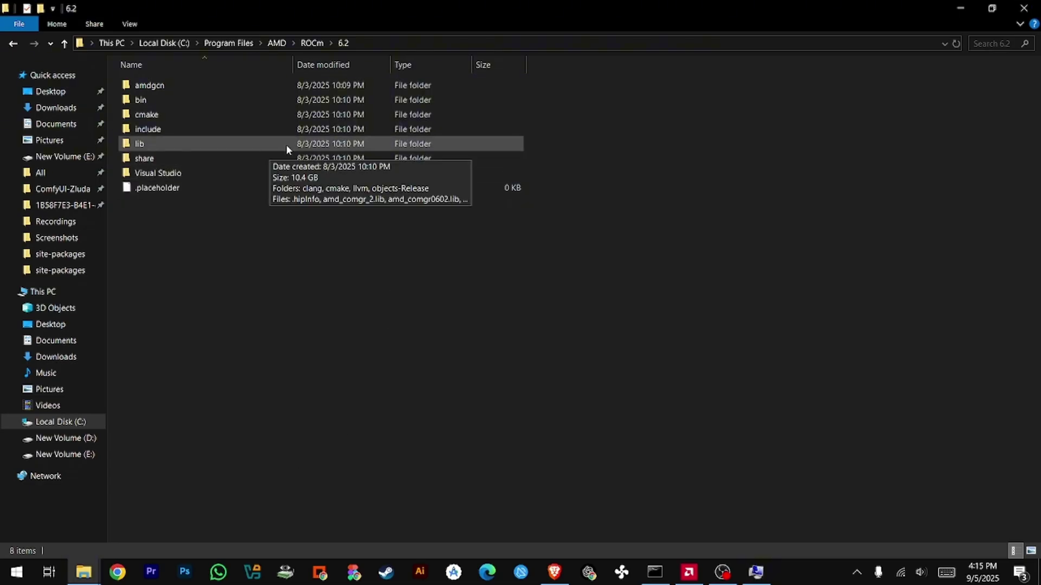
left_click(261, 144)
double_click(262, 144)
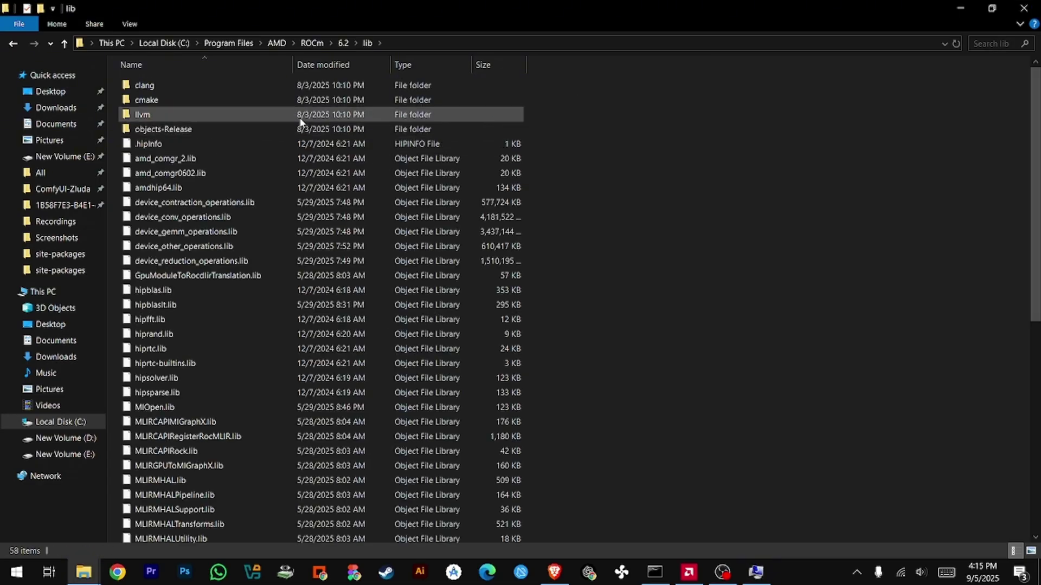
left_click(342, 43)
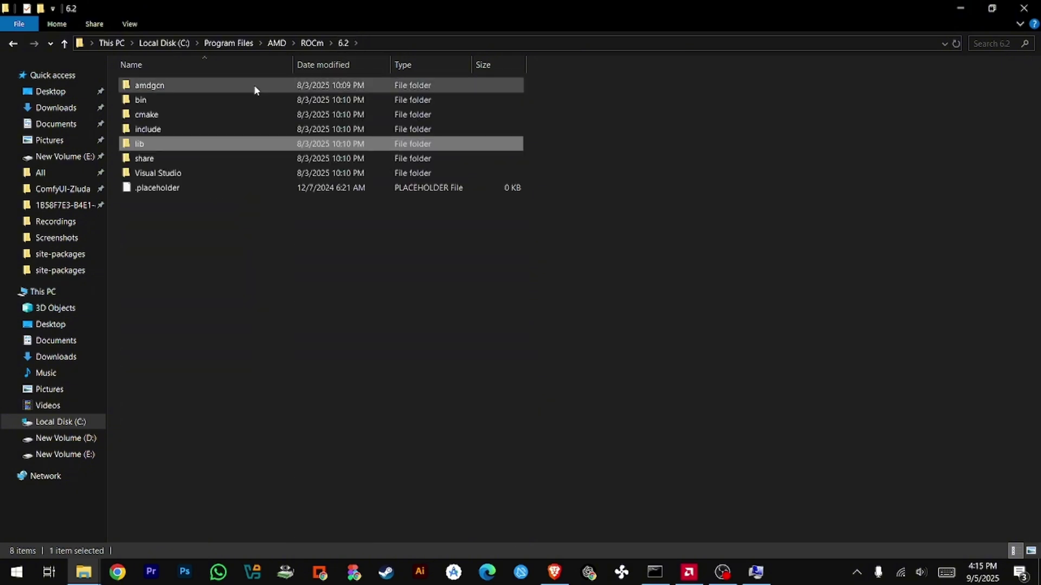
Open the bin folder inside ROCm 6.2 and copy its full path, C:\Program Files\AMD\ROCm\6.2\bin.
double_click(227, 98)
left_click(416, 43)
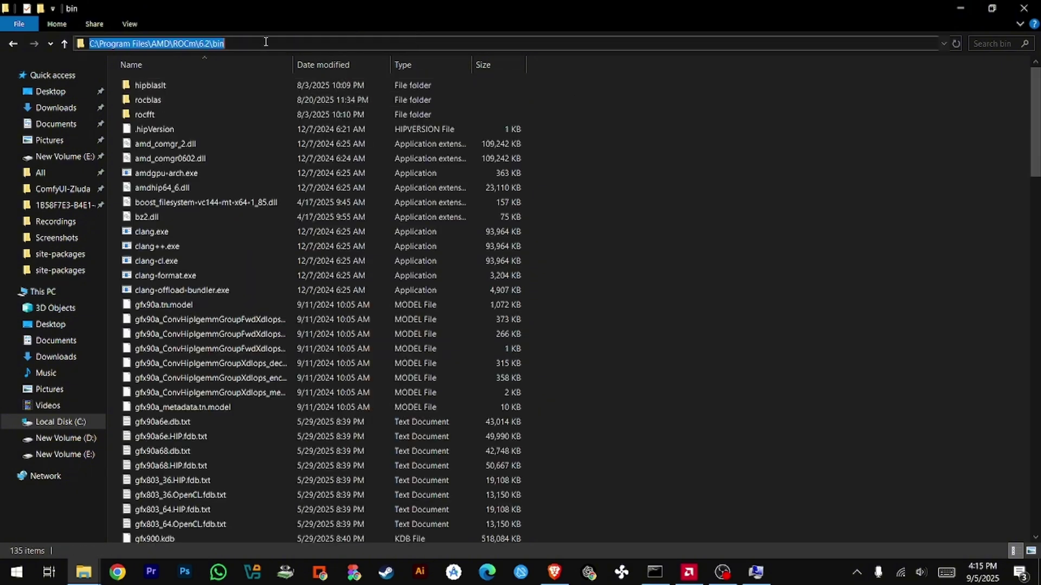
right_click(206, 39)
left_click(232, 79)
Return to the Path variable editor and add C:\Program Files\AMD\ROCm\6.2\bin as a new entry.
left_click(757, 572)
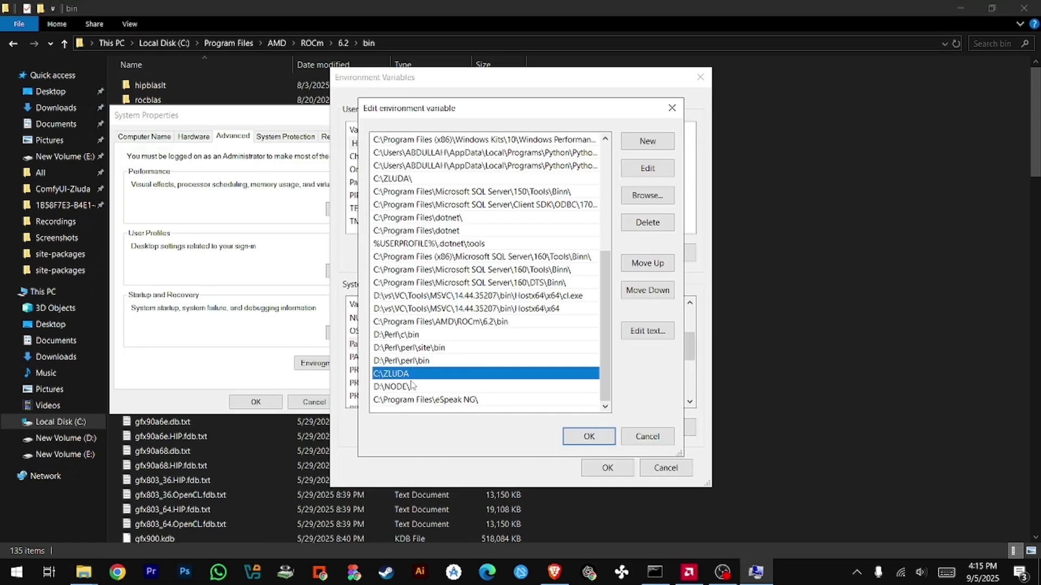
key("alt+n")
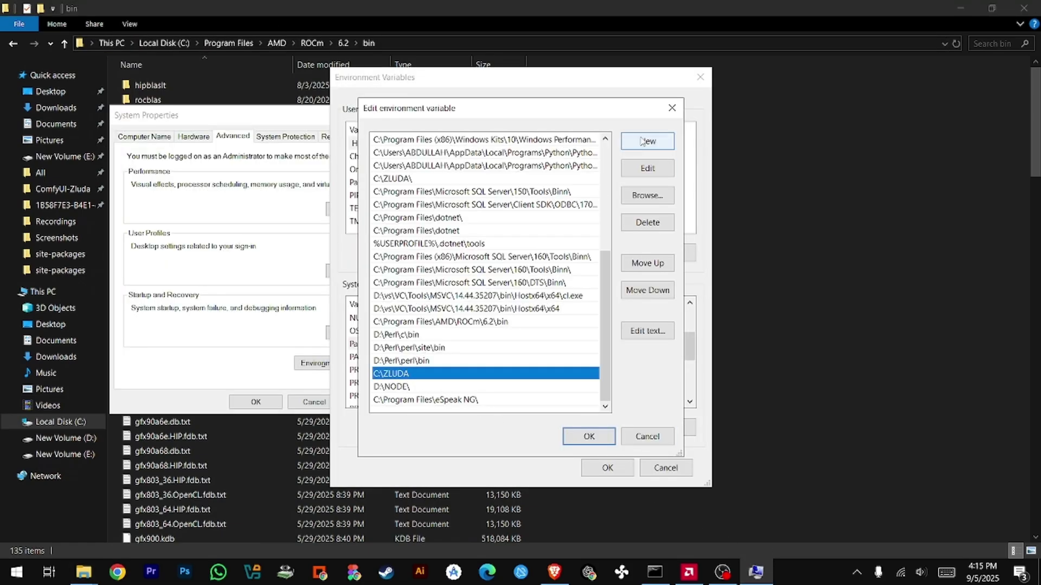
right_click(384, 405)
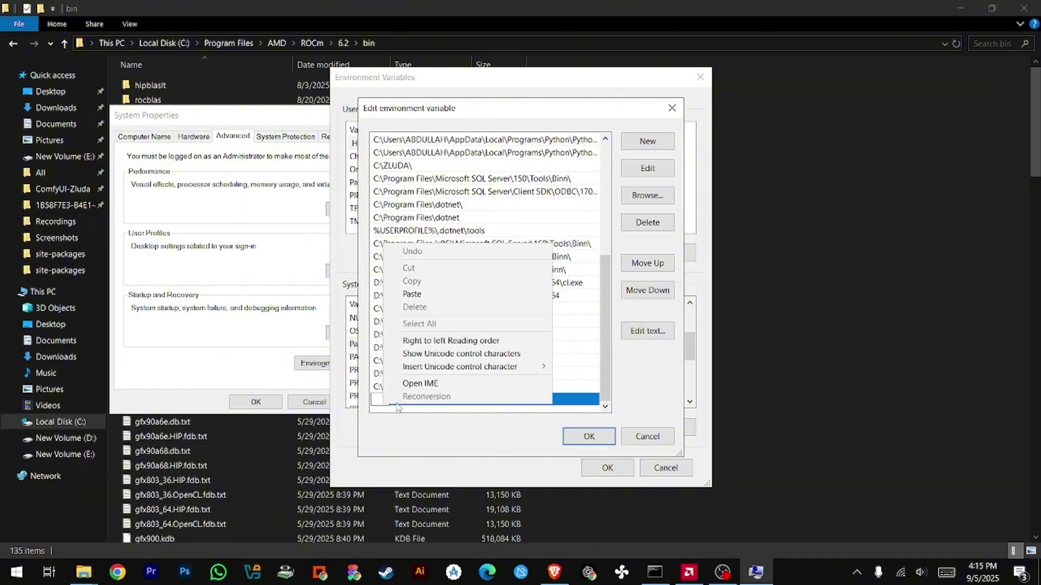
left_click(426, 311)
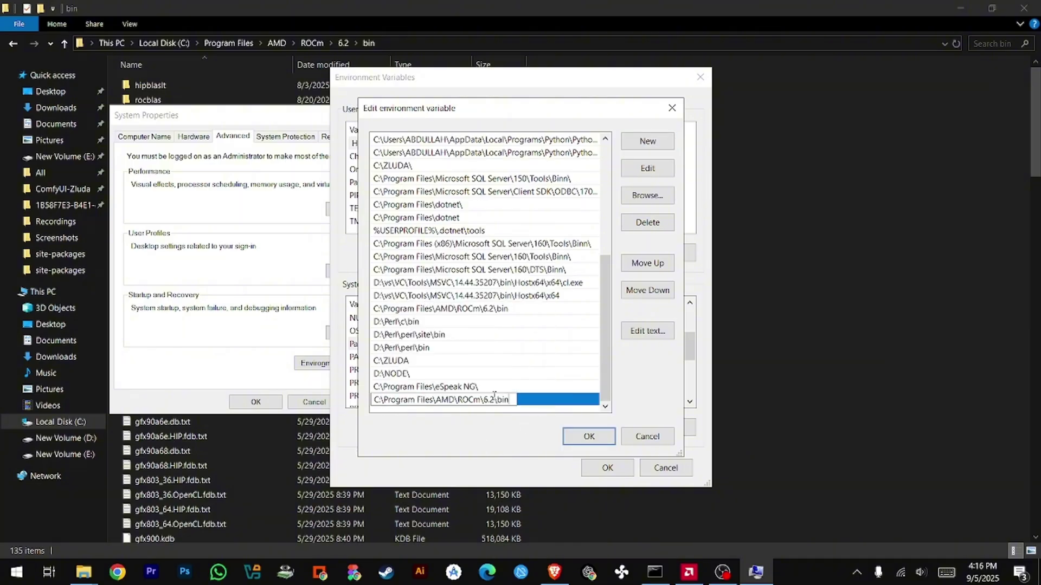
Check the existing C:\ZLUDA and ROCm 6.2 bin entries, then cancel the Path editor, Environment Variables and System Properties without saving.
left_click(409, 366)
left_click(486, 310)
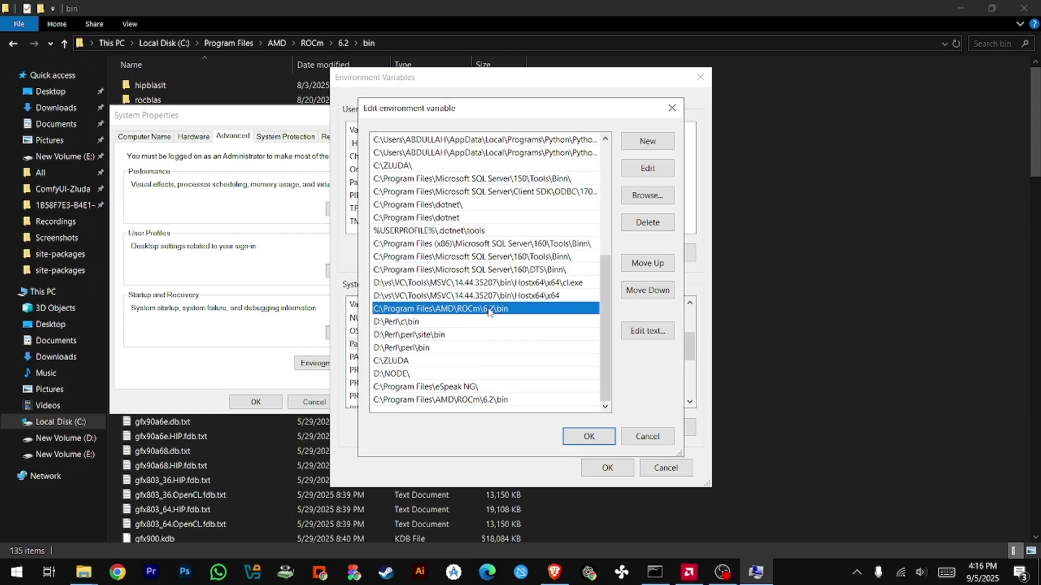
left_click(395, 361)
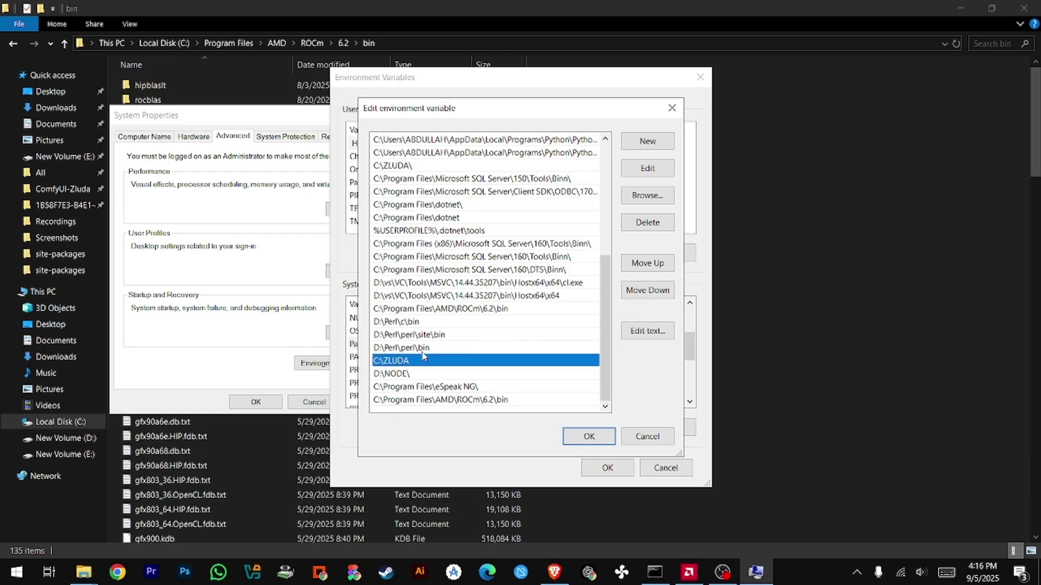
left_click(471, 312)
left_click(653, 437)
left_click(666, 467)
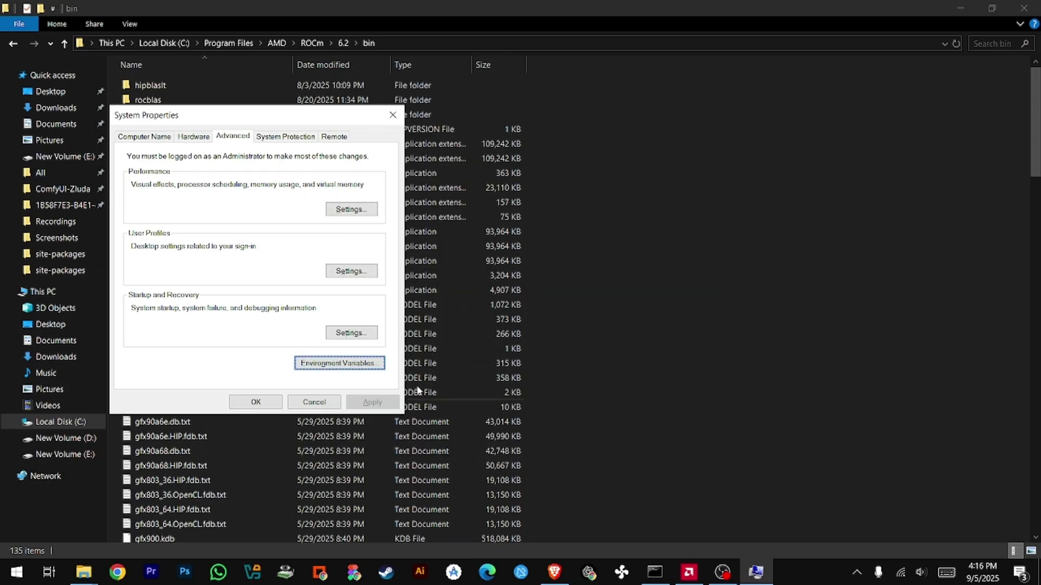
left_click(314, 402)
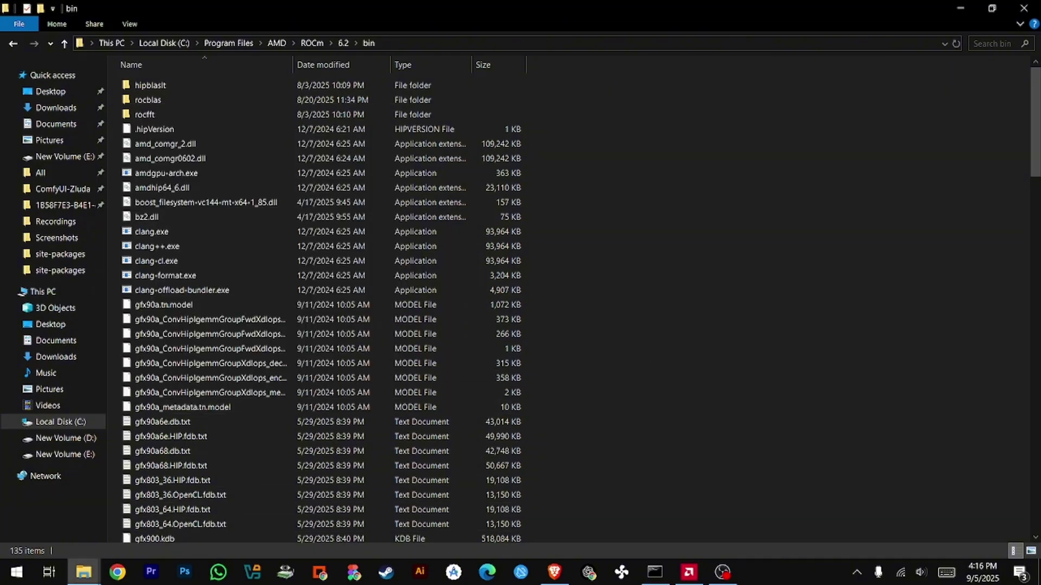
Bring the zluda latest Explorer window to the front, maximize it and go up to the COMFYUI folder.
mouse_move(83, 572)
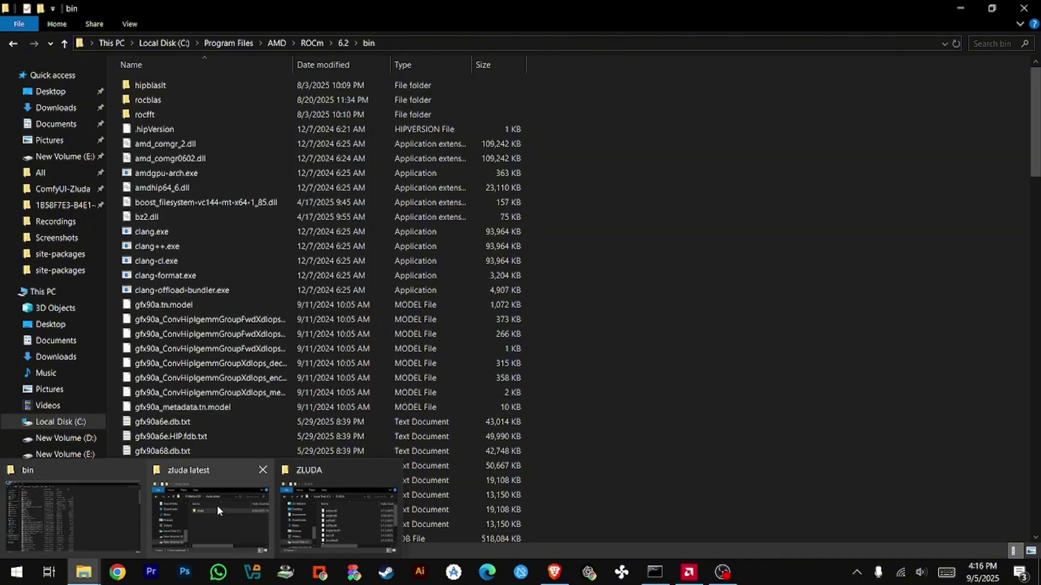
left_click(336, 515)
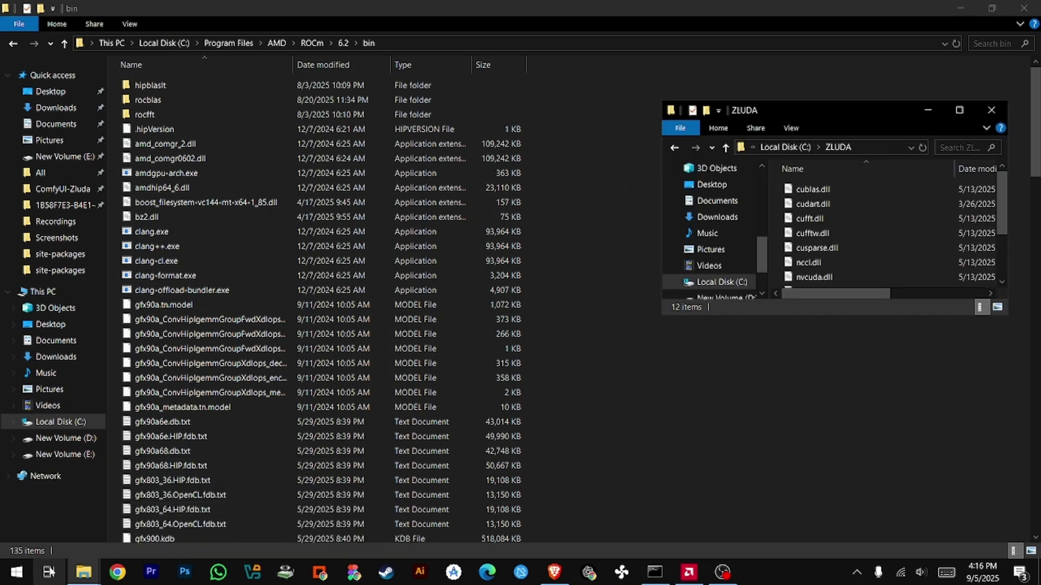
mouse_move(83, 572)
left_click(189, 542)
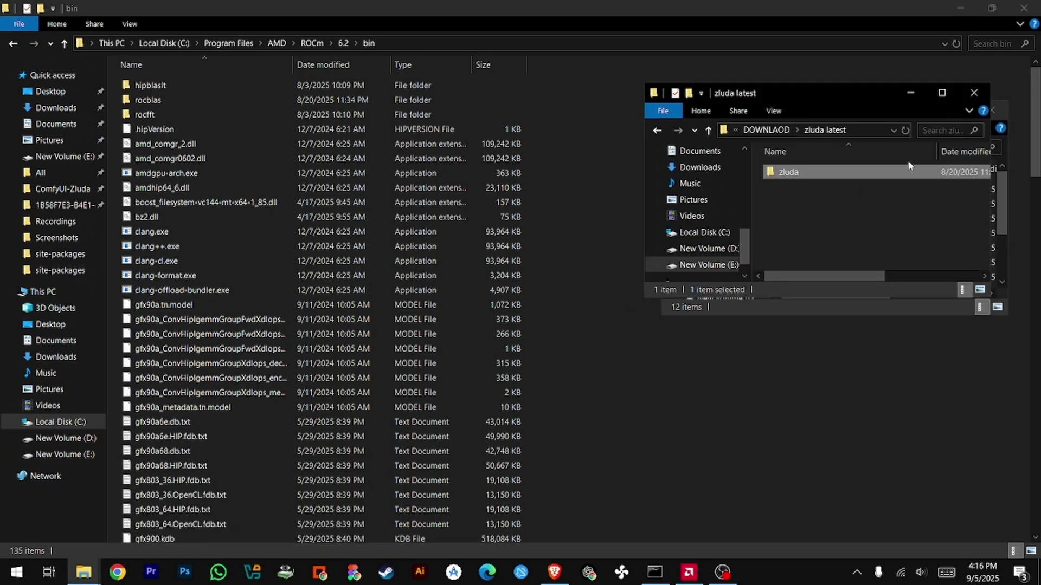
left_click(949, 94)
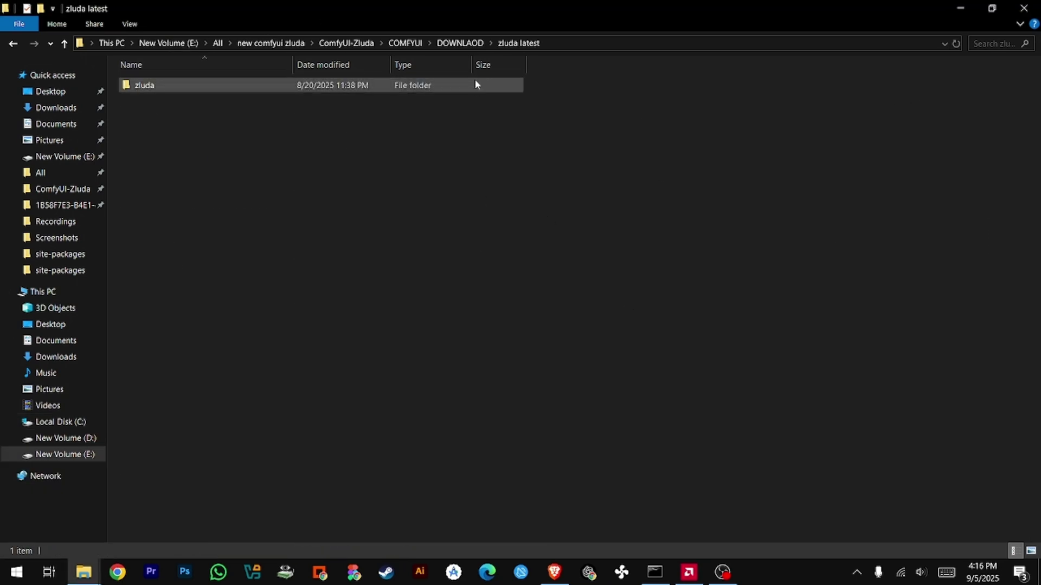
left_click(445, 43)
left_click(405, 43)
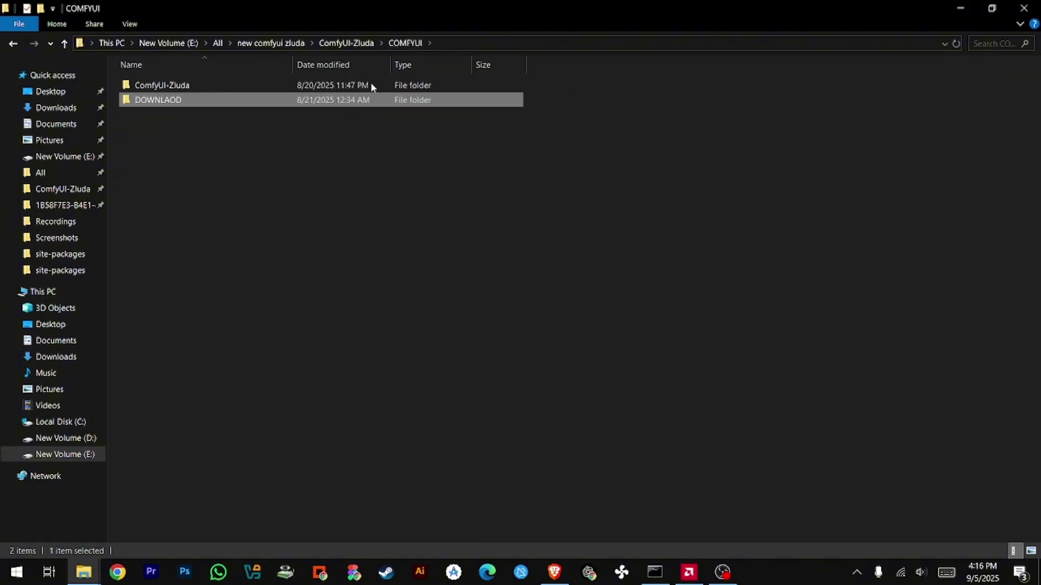
left_click(480, 40)
left_click(312, 177)
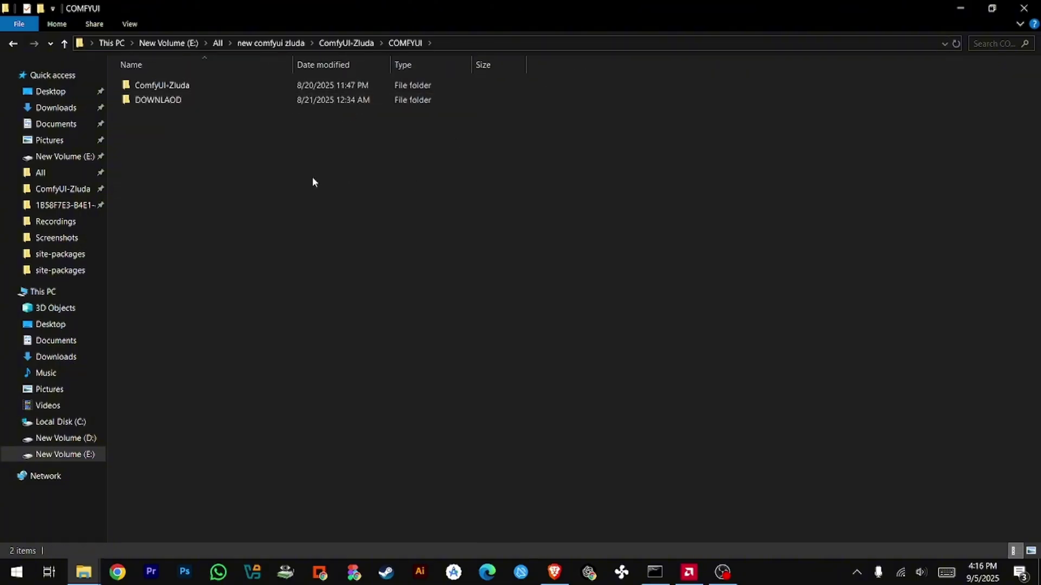
Look inside the ComfyUI-Zluda folder under COMFYUI, check the GitHub repository's clone options in Brave and return to File Explorer.
double_click(176, 86)
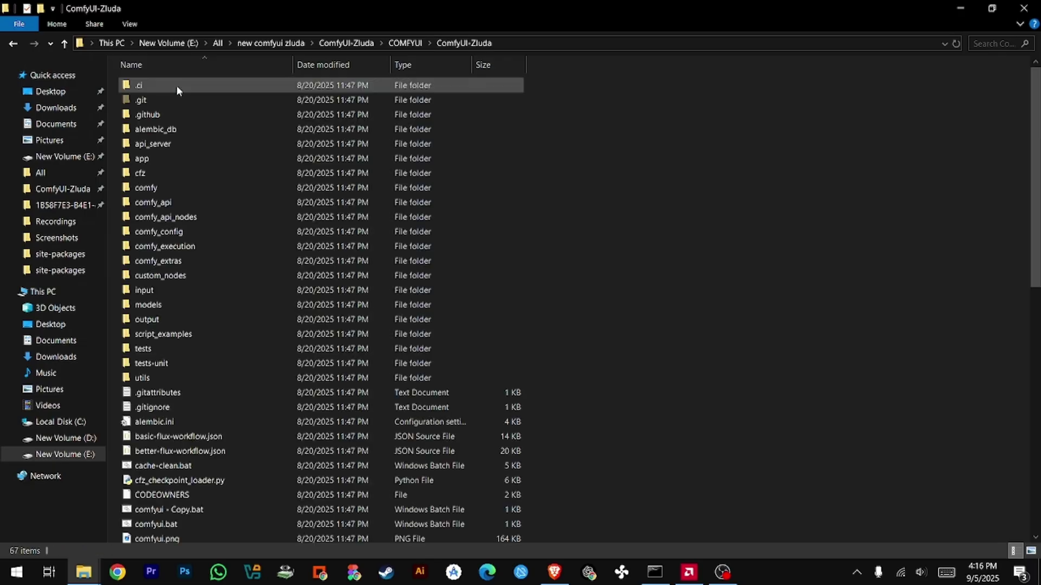
left_click(390, 44)
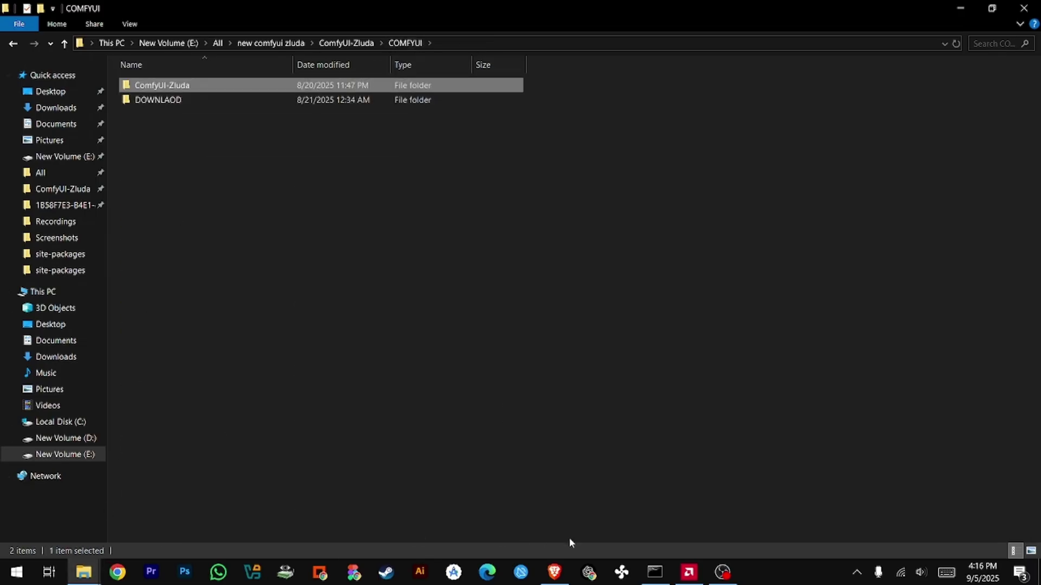
left_click(554, 572)
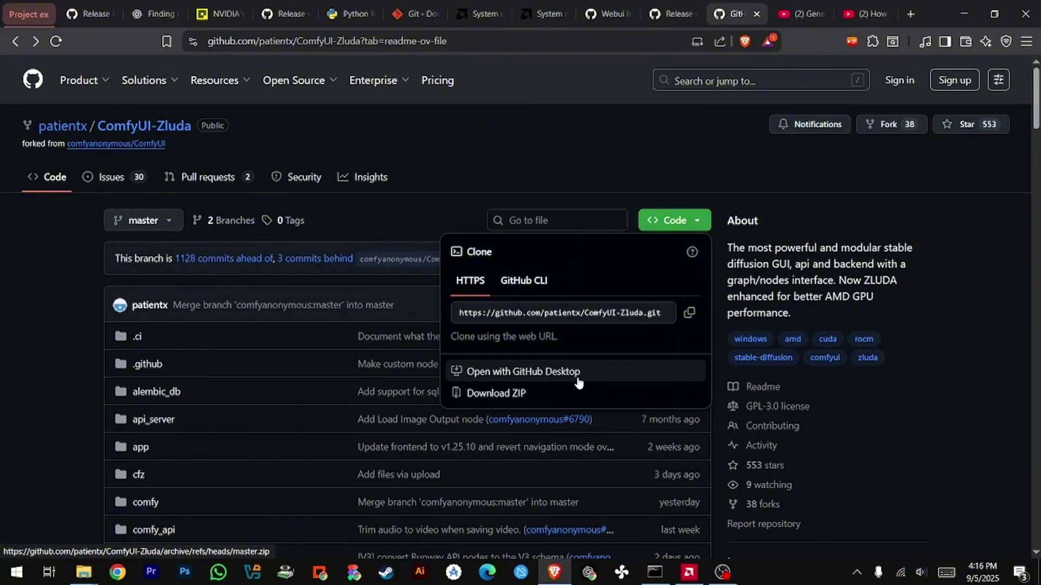
key("alt+Tab")
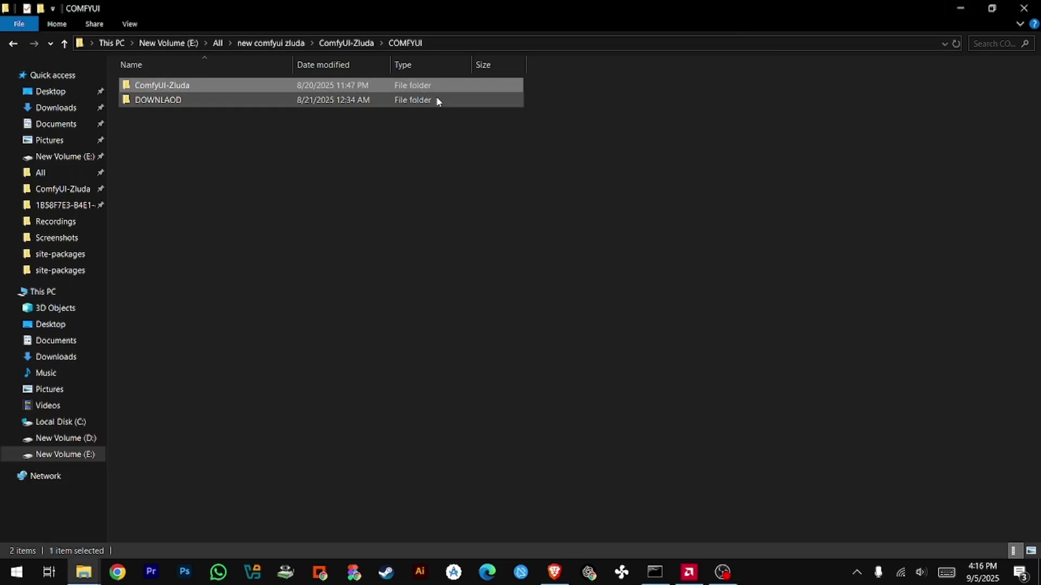
Go back to the main ComfyUI-Zluda folder under new comfyui zluda and open a Command Prompt in it.
left_click(506, 41)
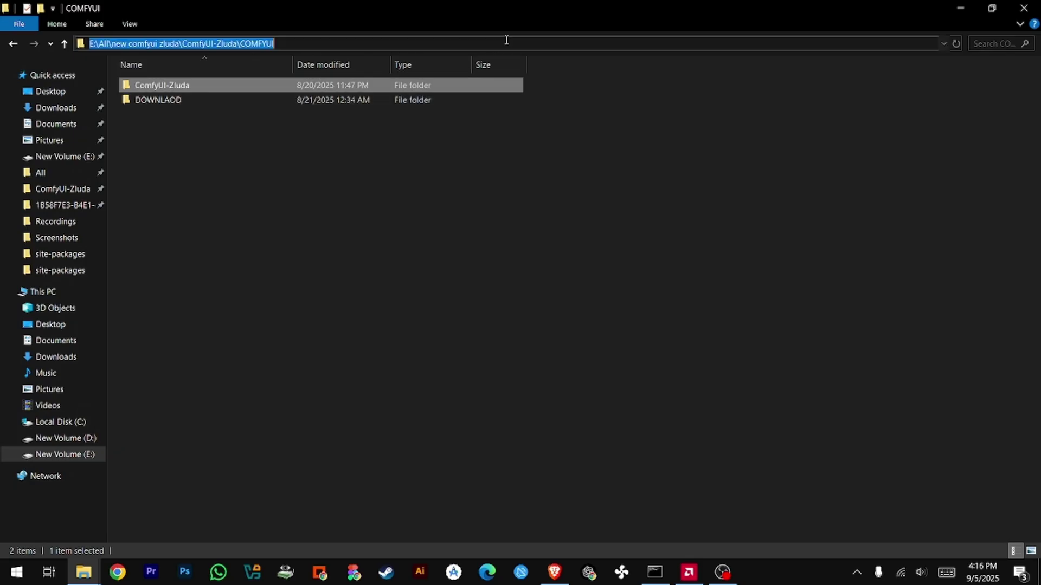
key("alt+Left")
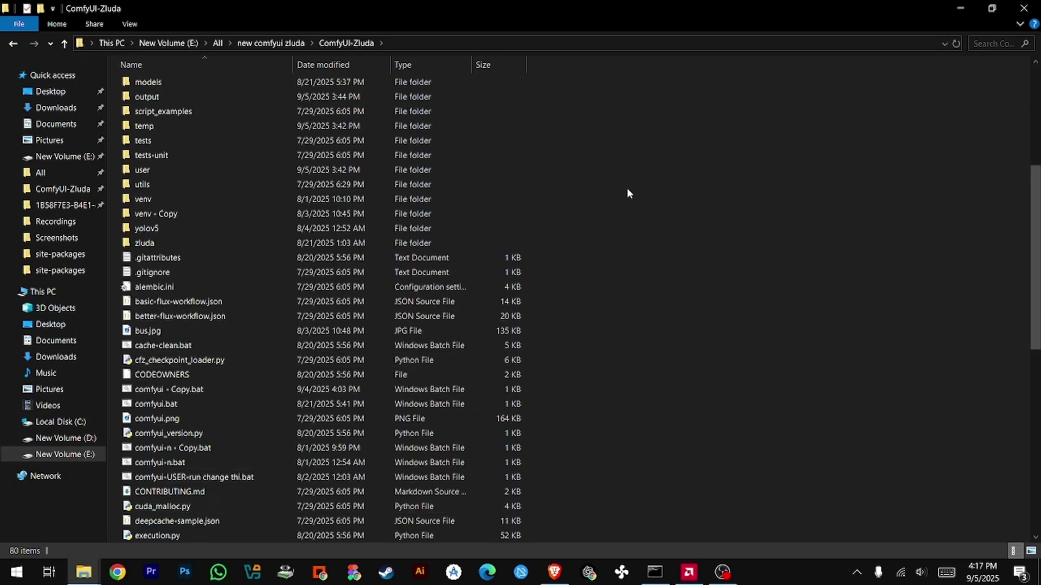
left_click(494, 43)
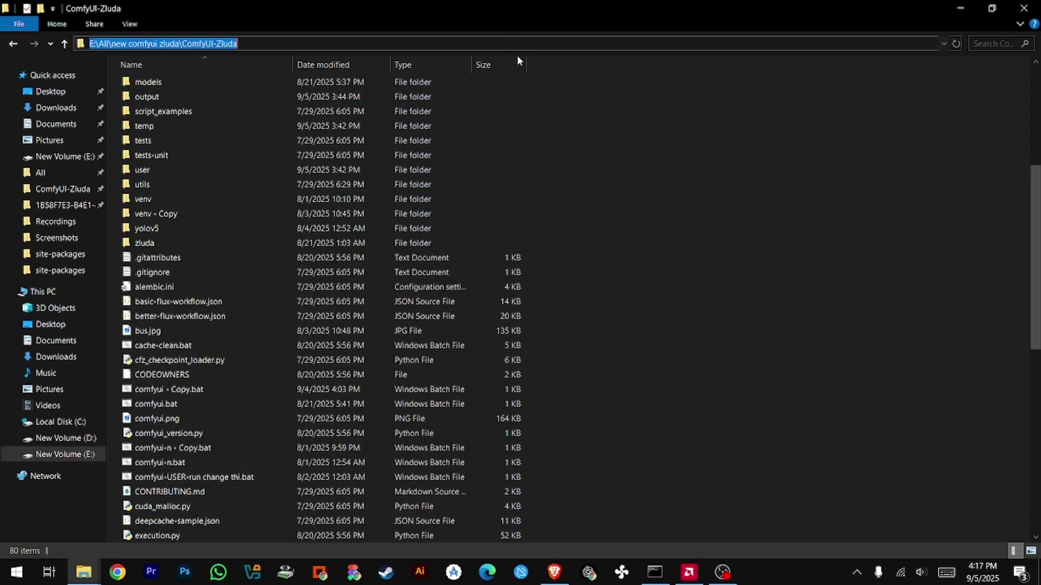
type("CMD")
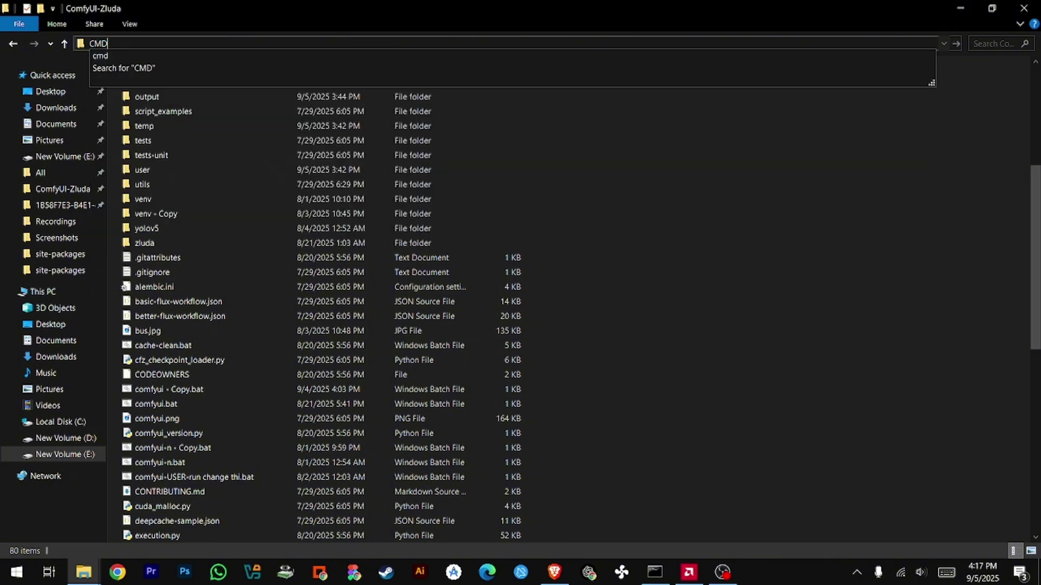
key("Return")
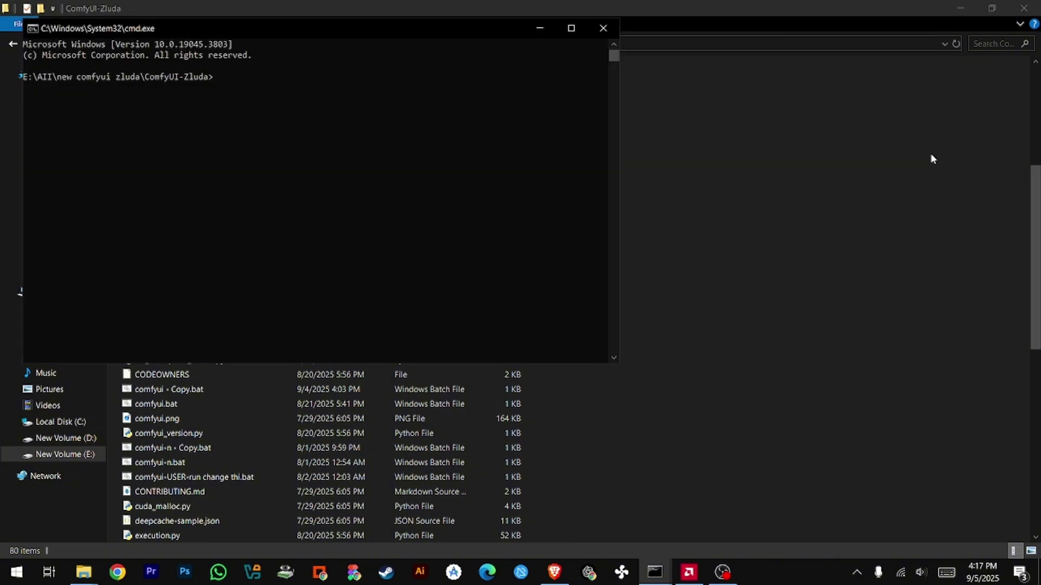
Write the command install.bat at the ComfyUI-Zluda prompt, correcting the mistyped start.
type("input")
key("BackSpace")
key("BackSpace")
key("BackSpace")
type("stall.bat")
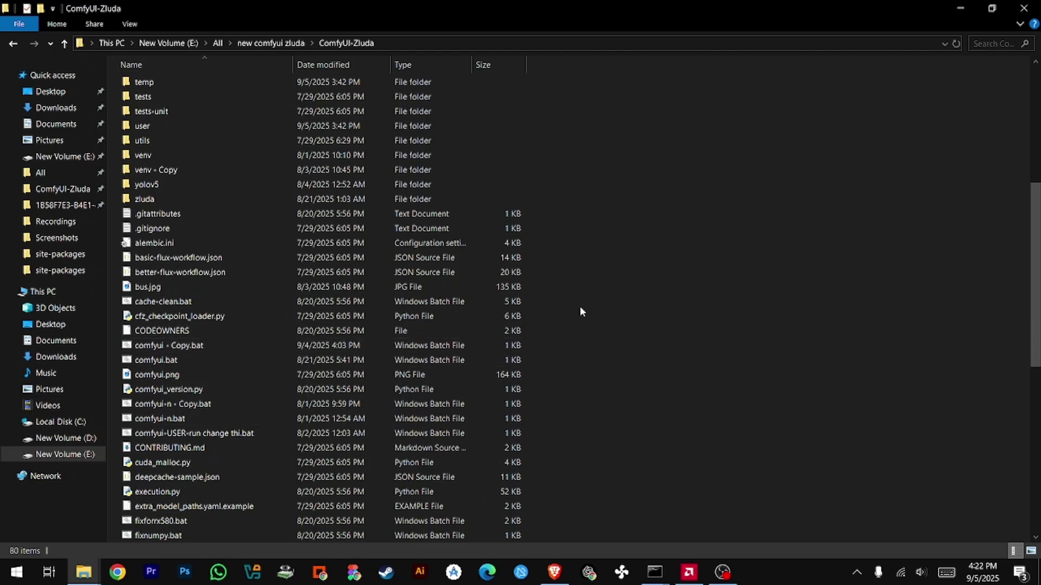
Open comfyui - Copy.bat for editing in Notepad, maximize it and review the full COMMANDLINE_ARGS line.
left_click(199, 353)
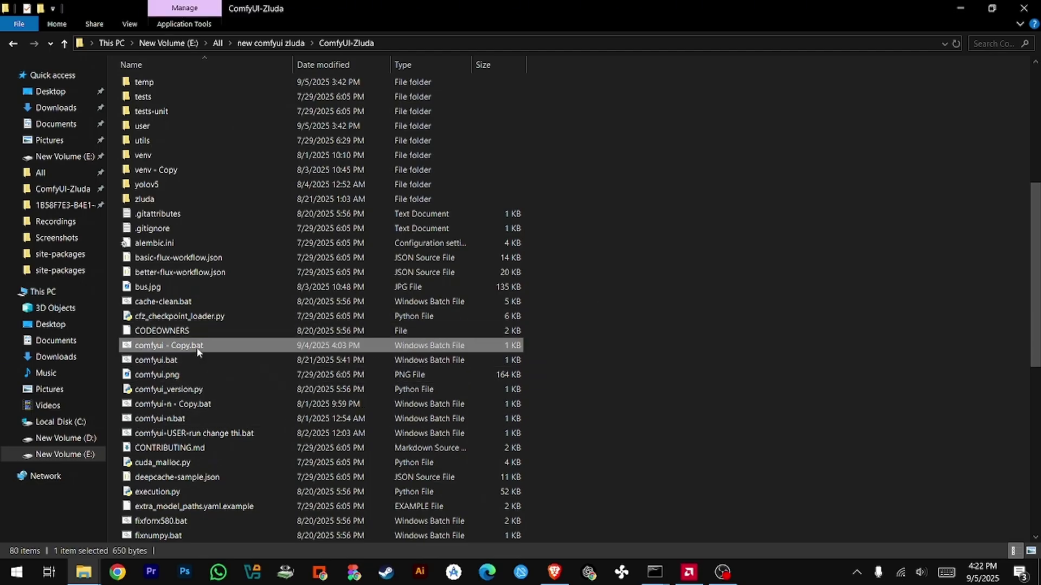
right_click(198, 353)
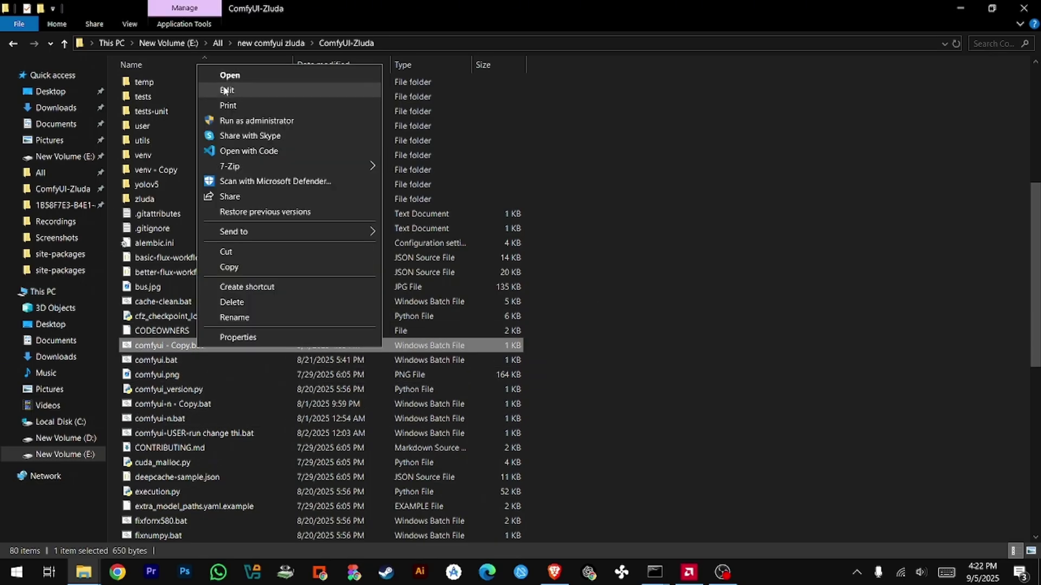
left_click(205, 90)
left_click_drag(663, 162, 588, 157)
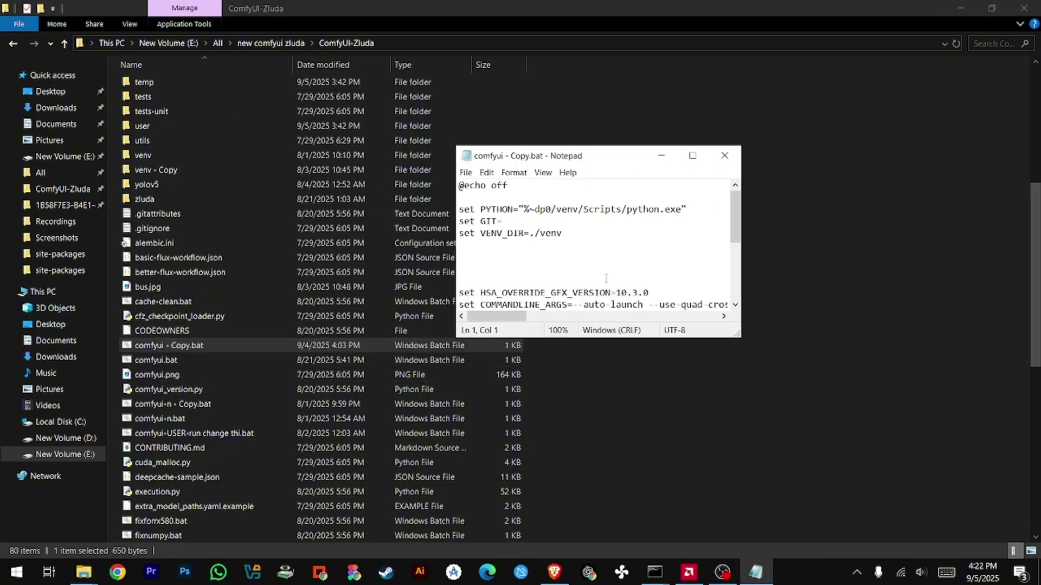
scroll(622, 295, "down", 1)
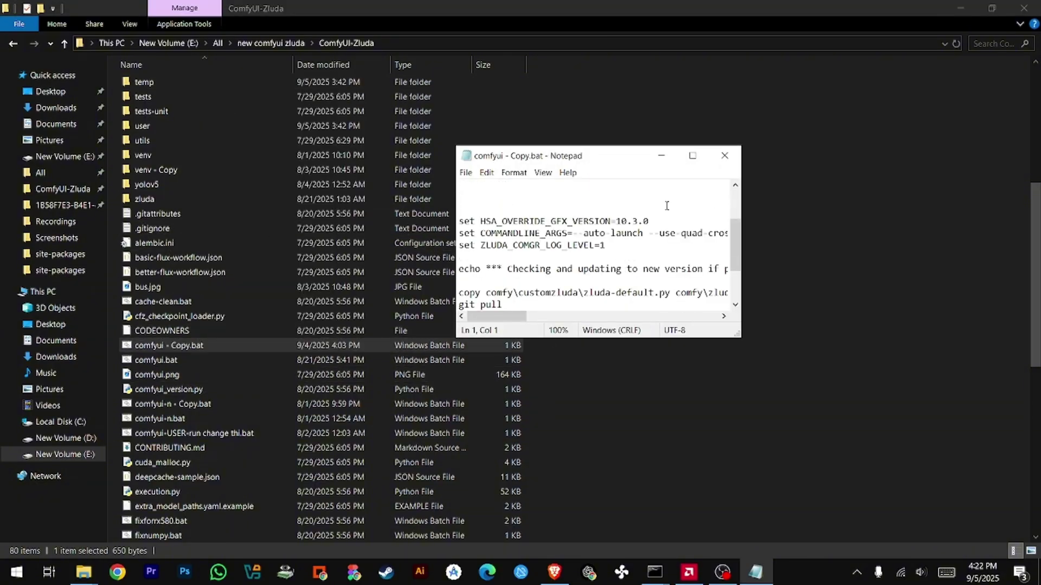
left_click(693, 155)
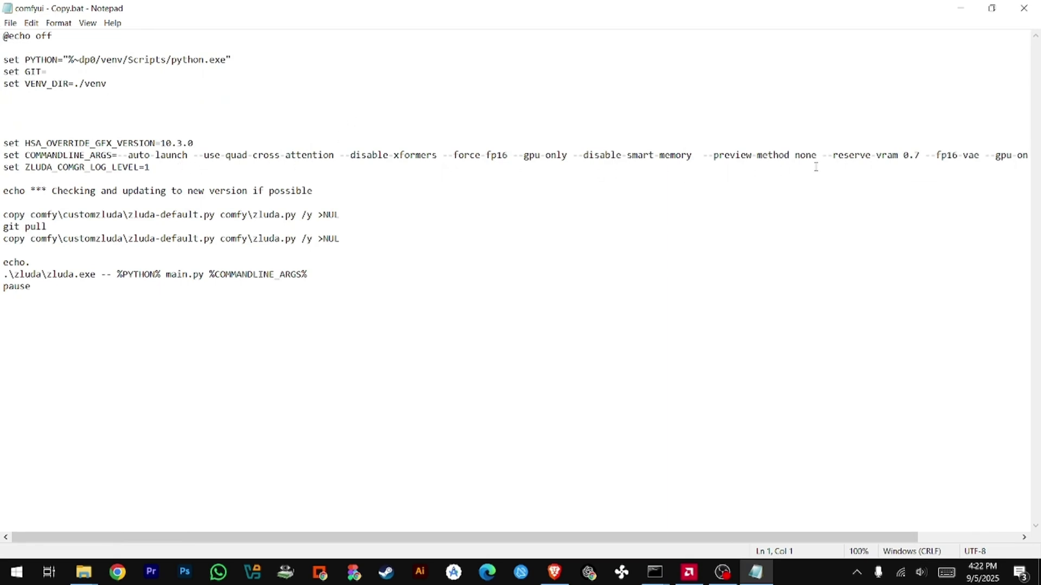
left_click_drag(293, 540, 456, 529)
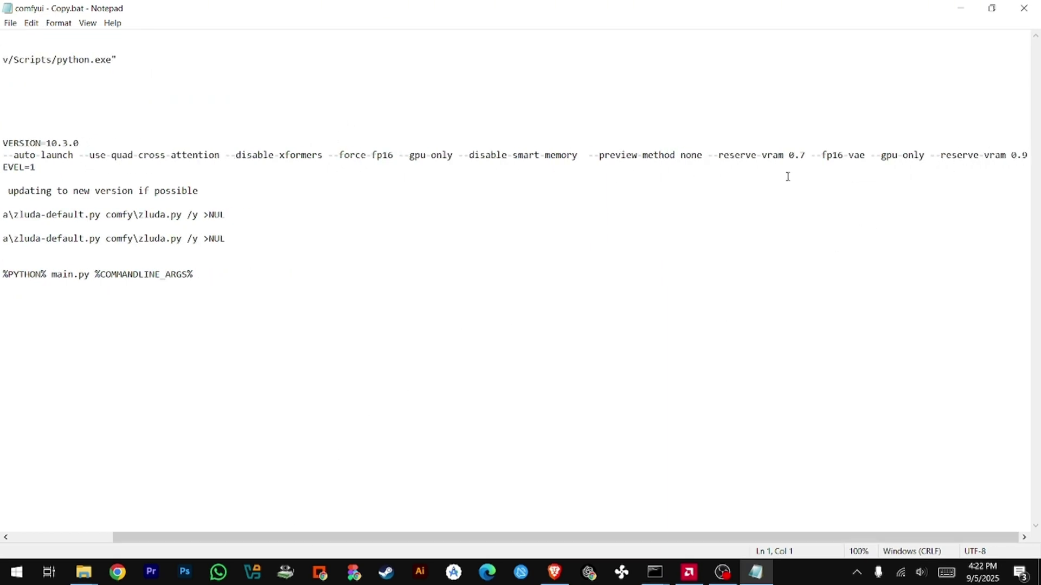
left_click_drag(529, 536, 387, 535)
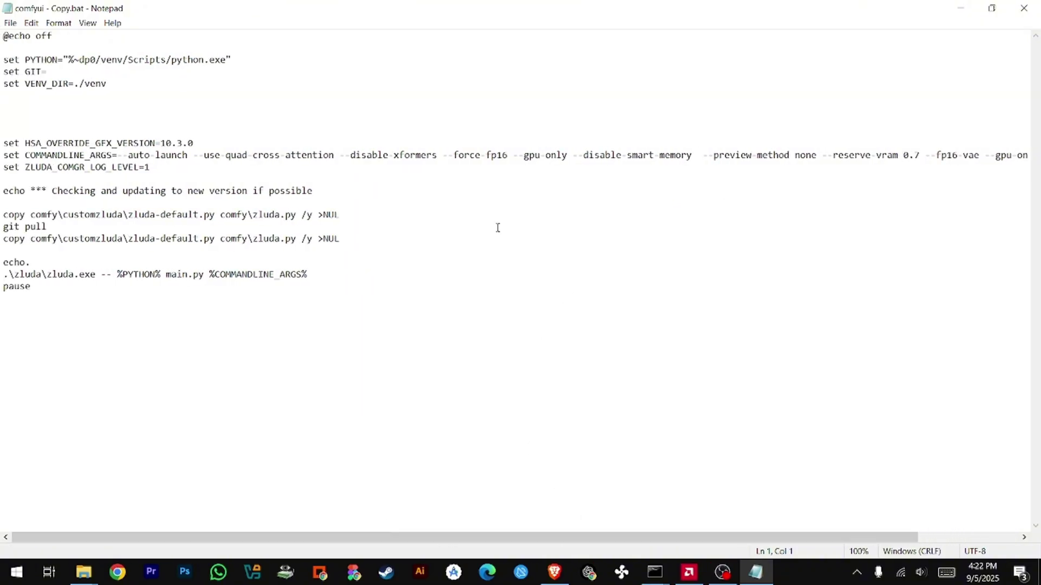
left_click_drag(520, 538, 611, 537)
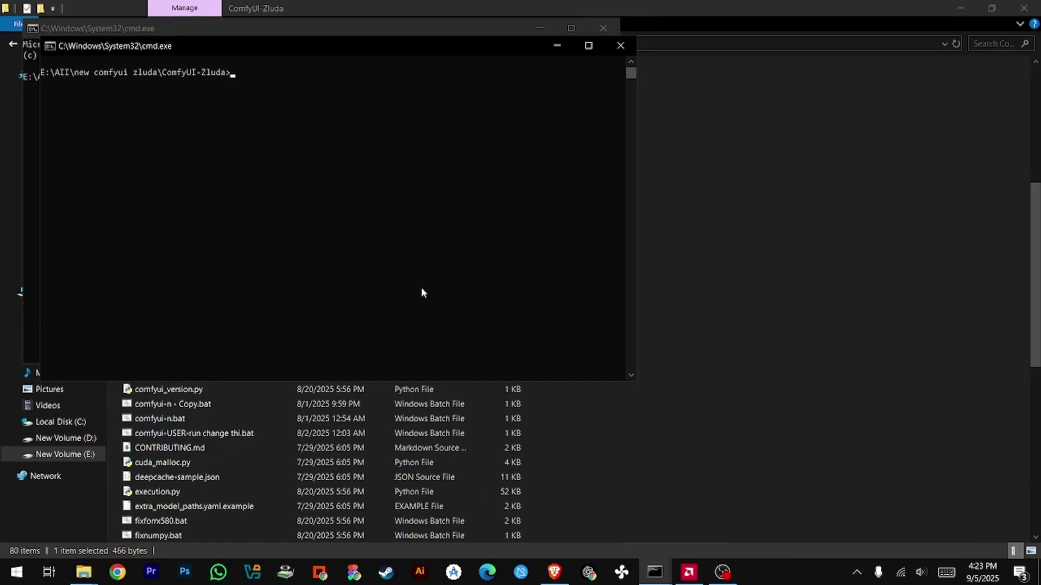
Run comfyui - Copy.bat from the ComfyUI-Zluda command prompt and highlight the ZLUDA section of its startup output.
type("com")
key("Tab")
key("Return")
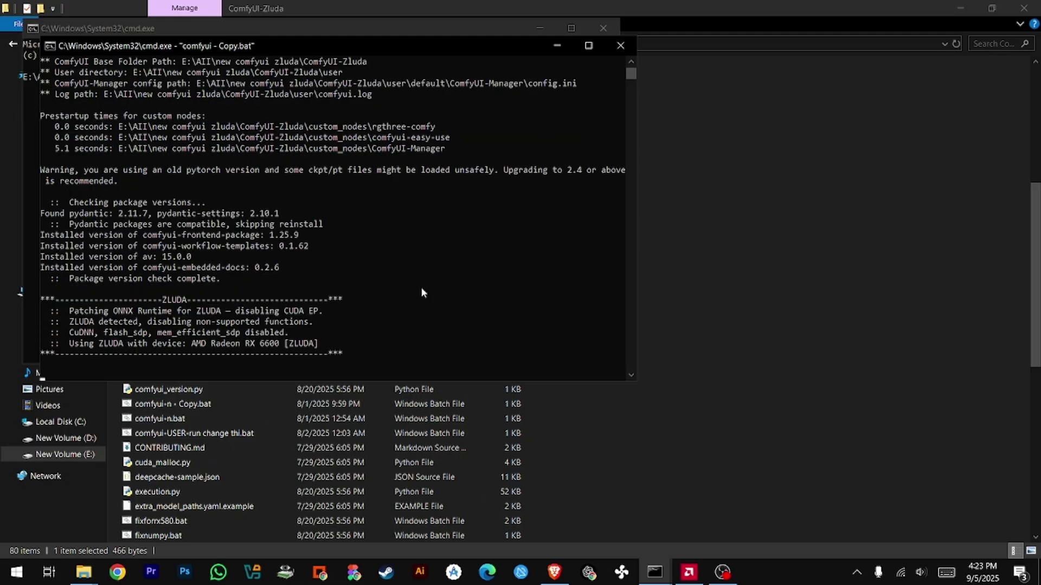
left_click_drag(341, 257, 60, 201)
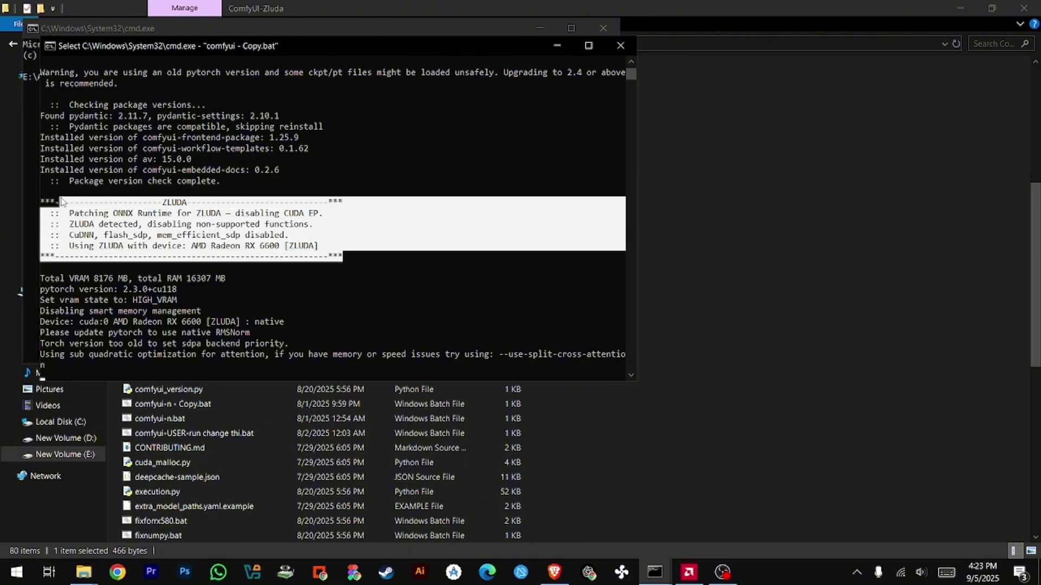
Highlight the memory management and device lines in the console's startup output, and clear the selection so the launch continues.
left_click(398, 246)
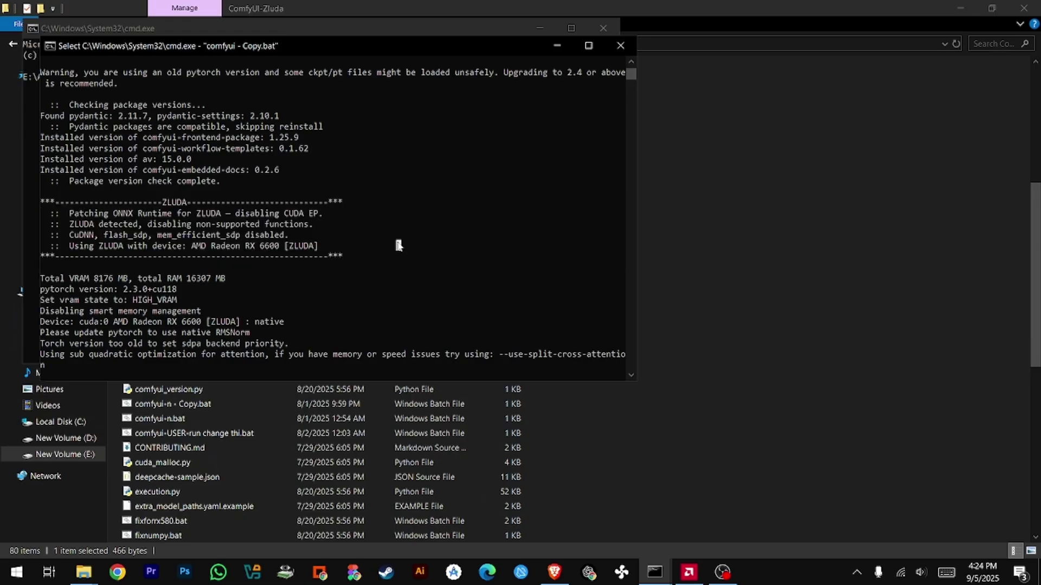
left_click_drag(307, 323, 50, 311)
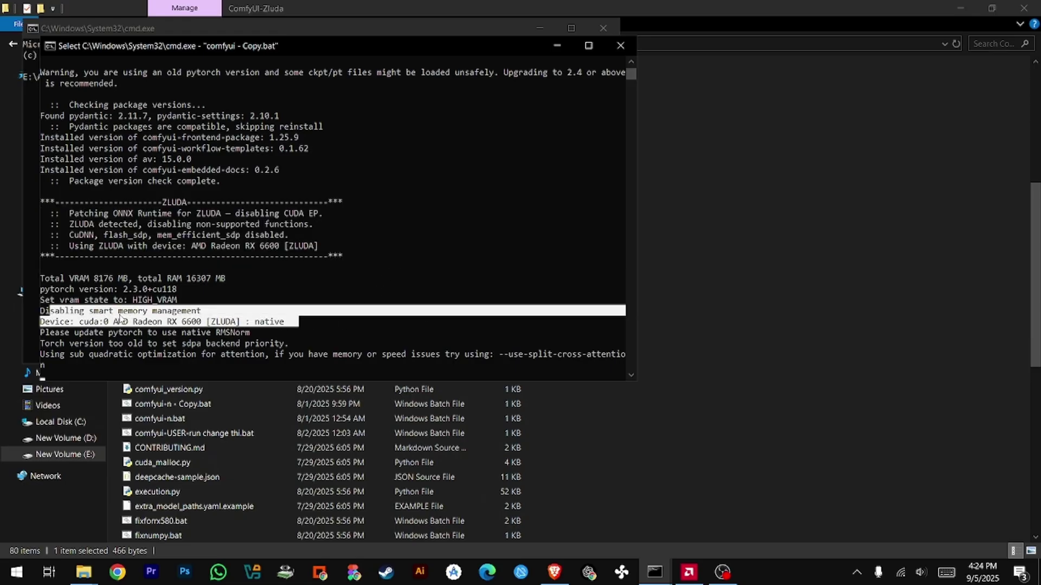
left_click(516, 262)
scroll(516, 265, "down", 3)
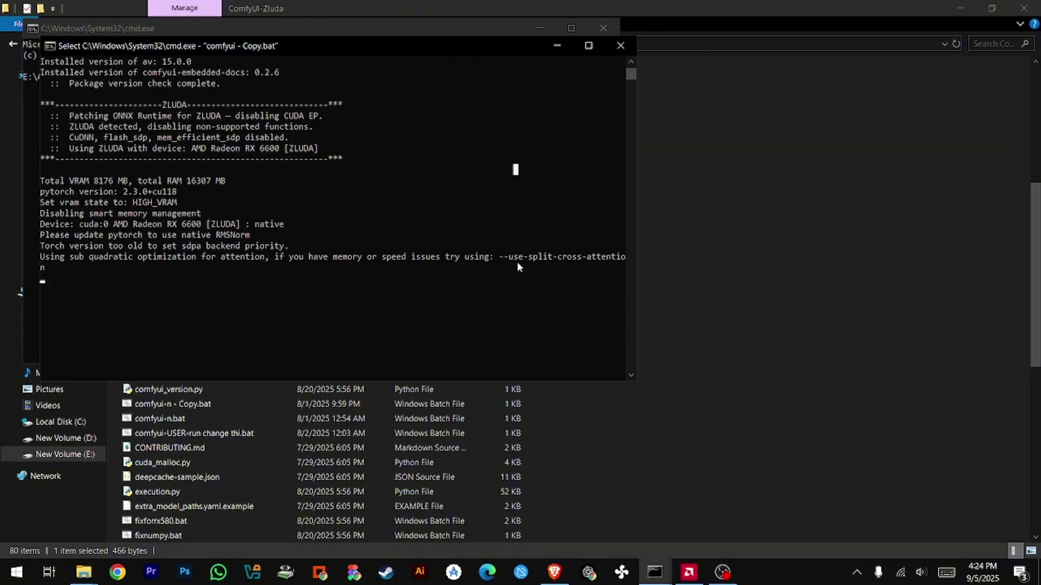
left_click(491, 278)
right_click(491, 277)
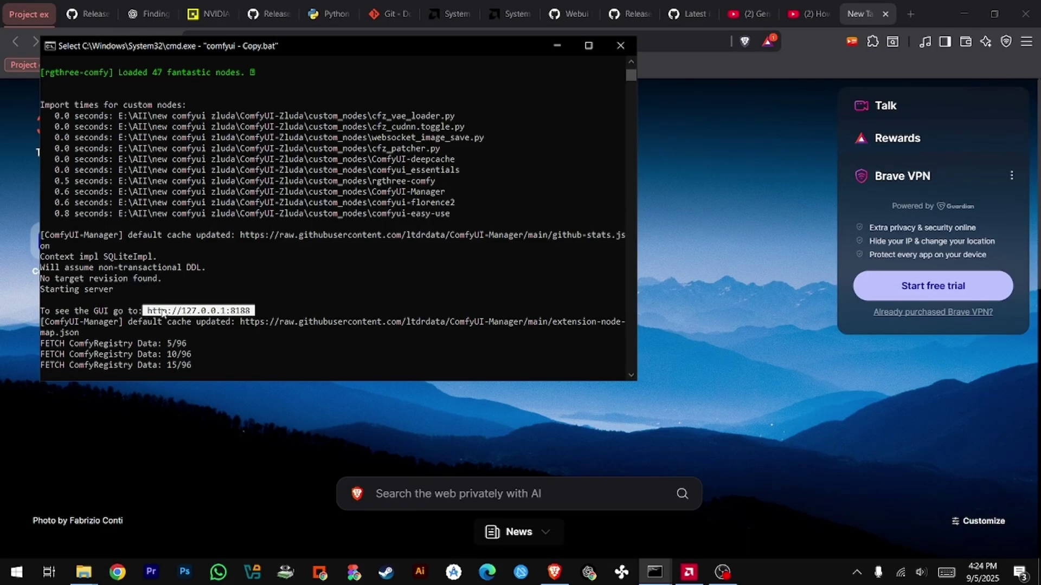
right_click(162, 313)
left_click(613, 41)
right_click(614, 42)
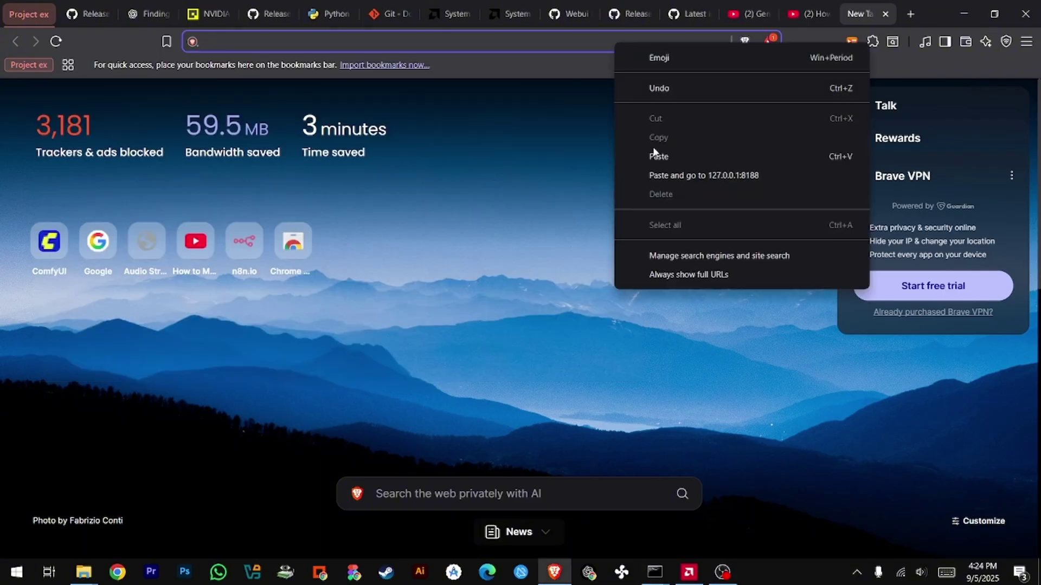
left_click(661, 177)
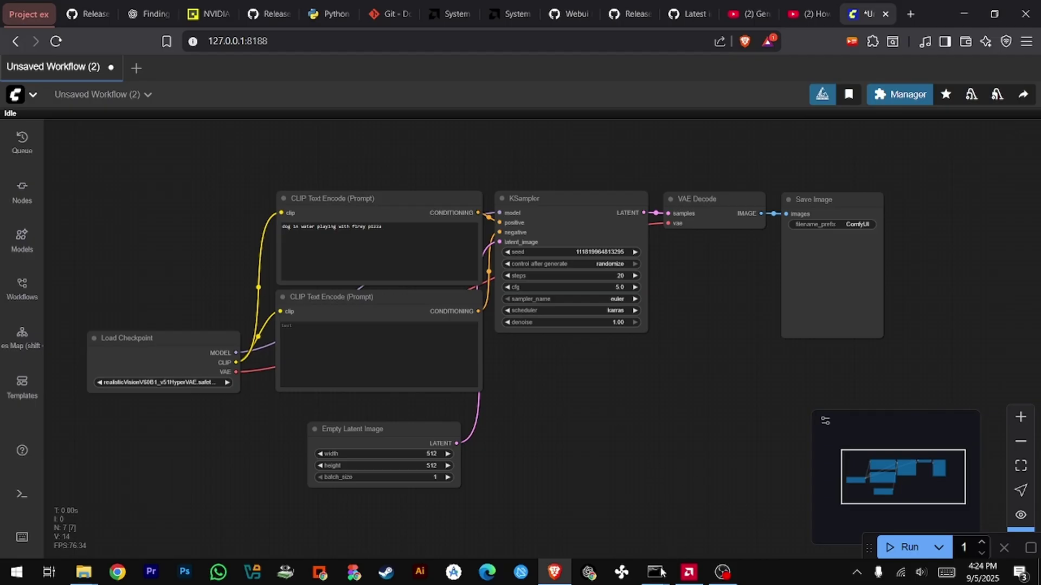
Run the current ComfyUI workflow, bring the console in front beneath the nodes to follow progress, and minimize the AMD tuning window.
mouse_move(656, 573)
left_click(794, 473)
key("ctrl+Return")
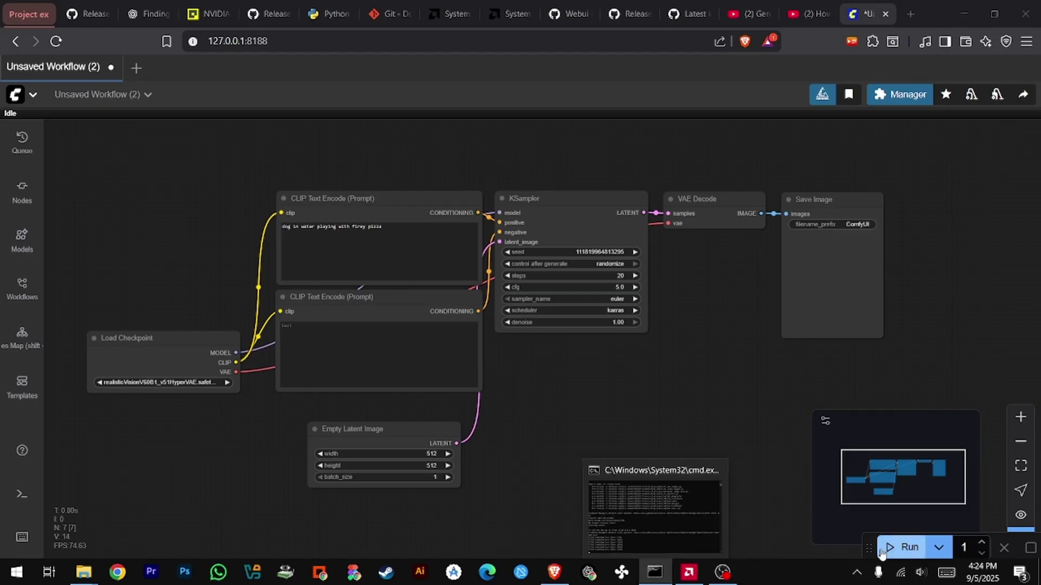
left_click(656, 575)
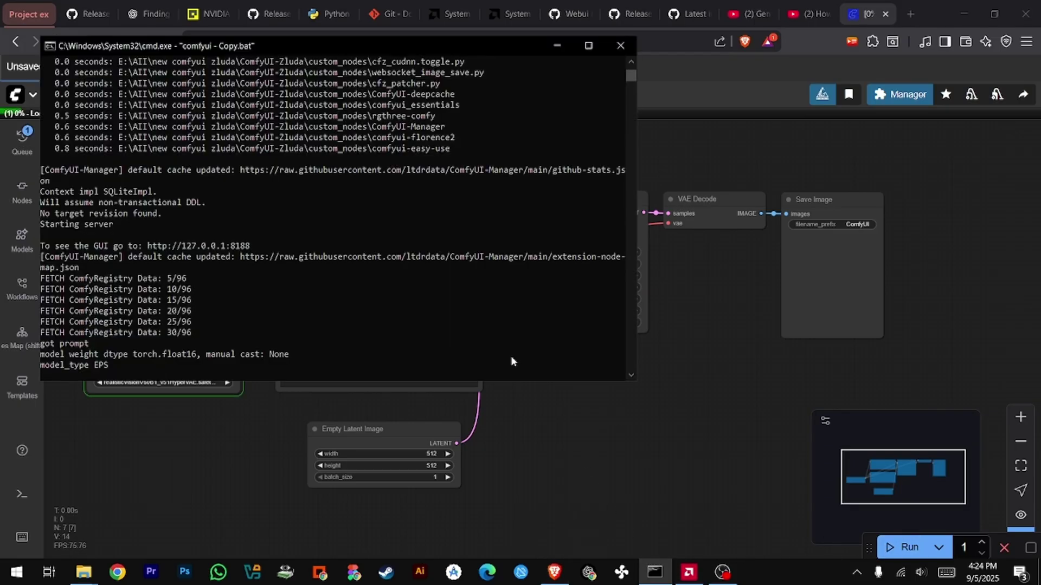
left_click_drag(471, 47, 719, 424)
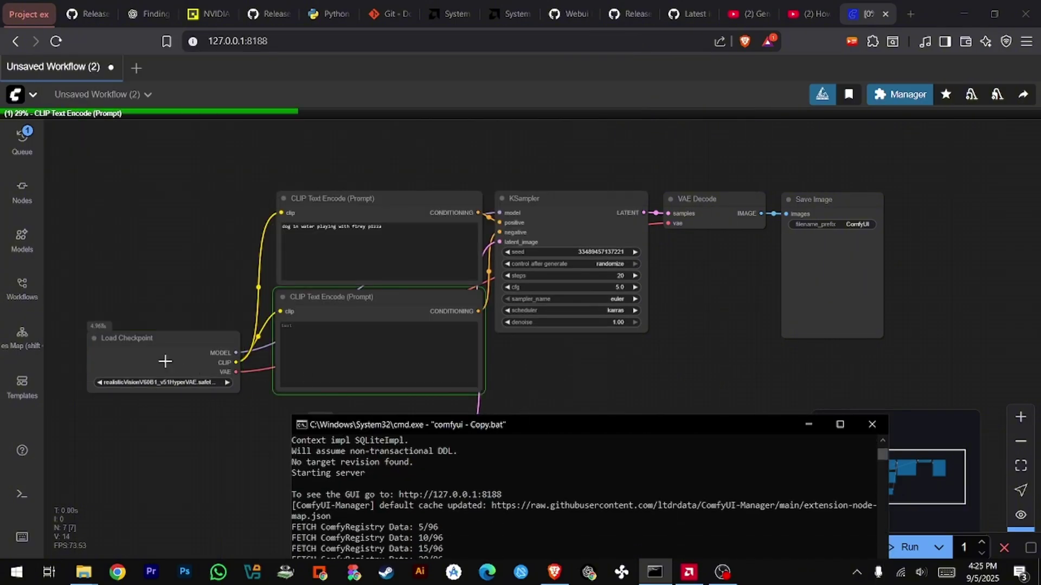
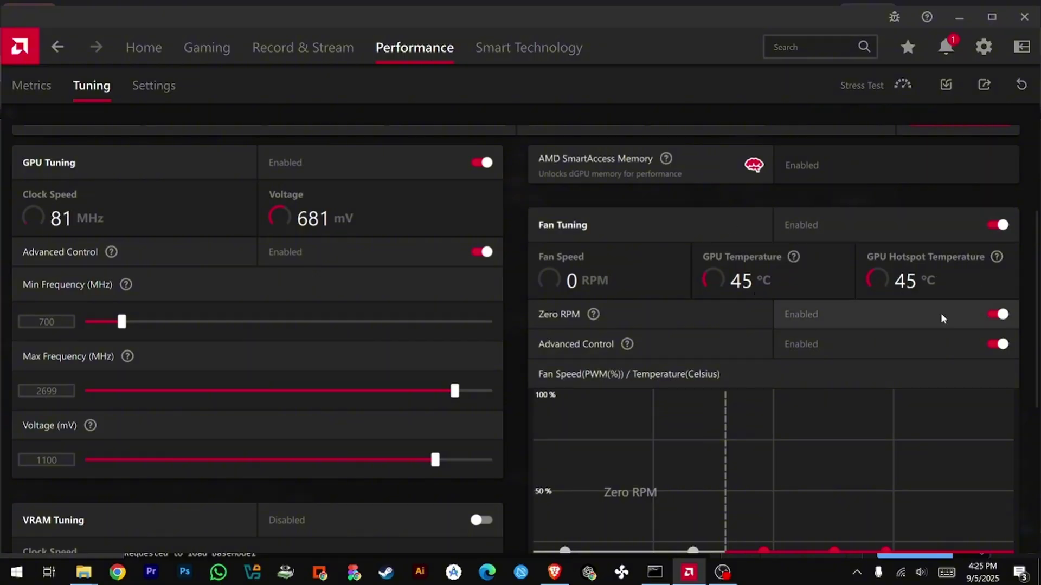
left_click(968, 18)
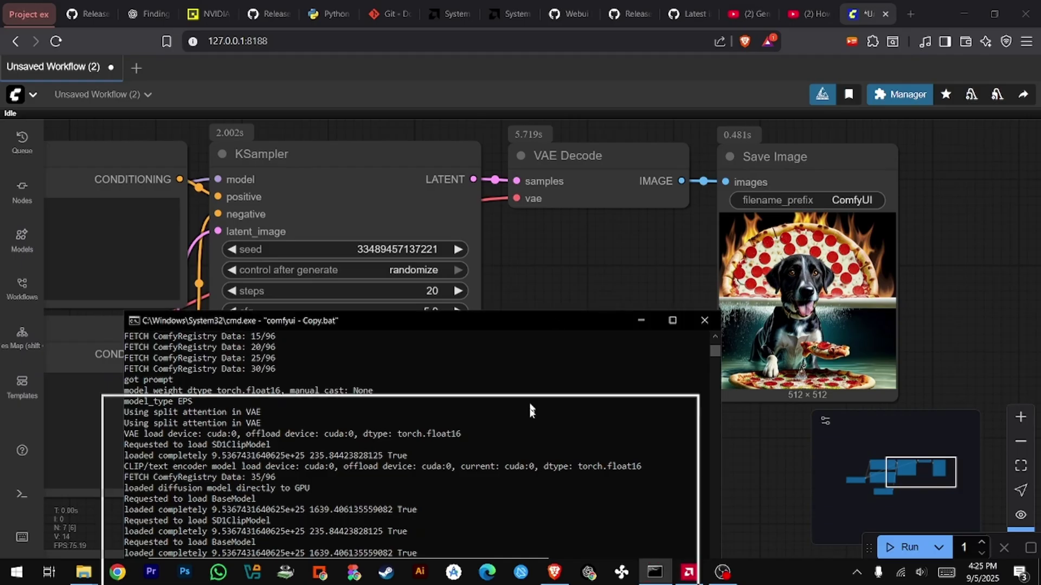
Replace the positive prompt with "sun on bike" and run the workflow again.
left_click_drag(552, 324, 552, 494)
left_click_drag(465, 414, 699, 413)
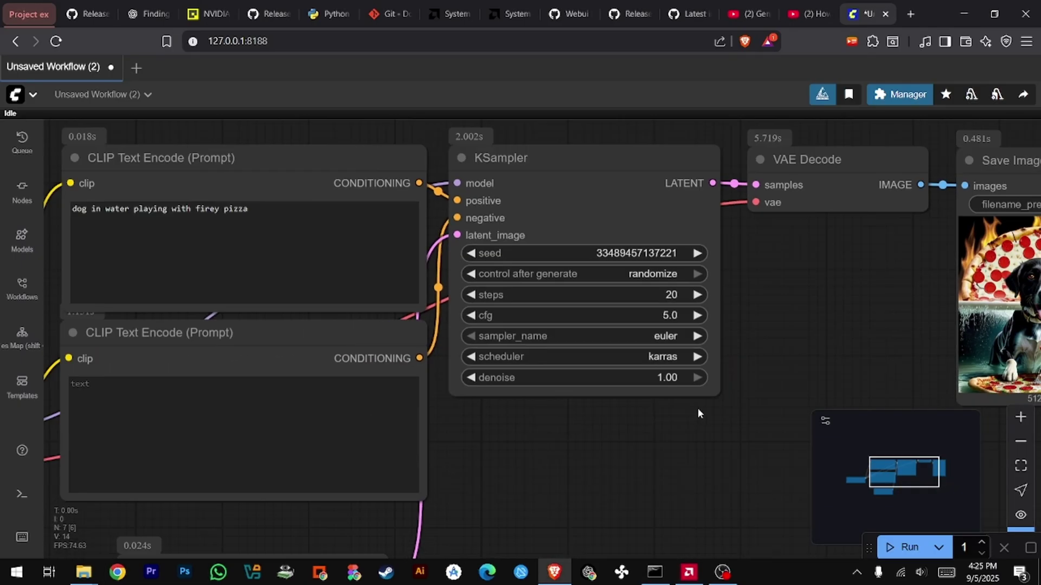
left_click(316, 225)
key("ctrl+a")
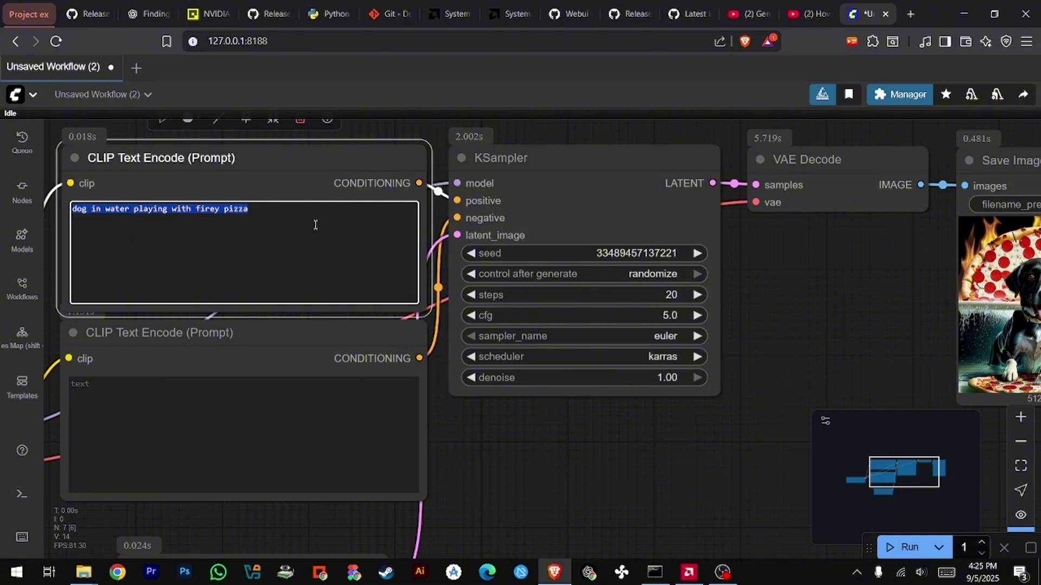
key("BackSpace")
type("sun on")
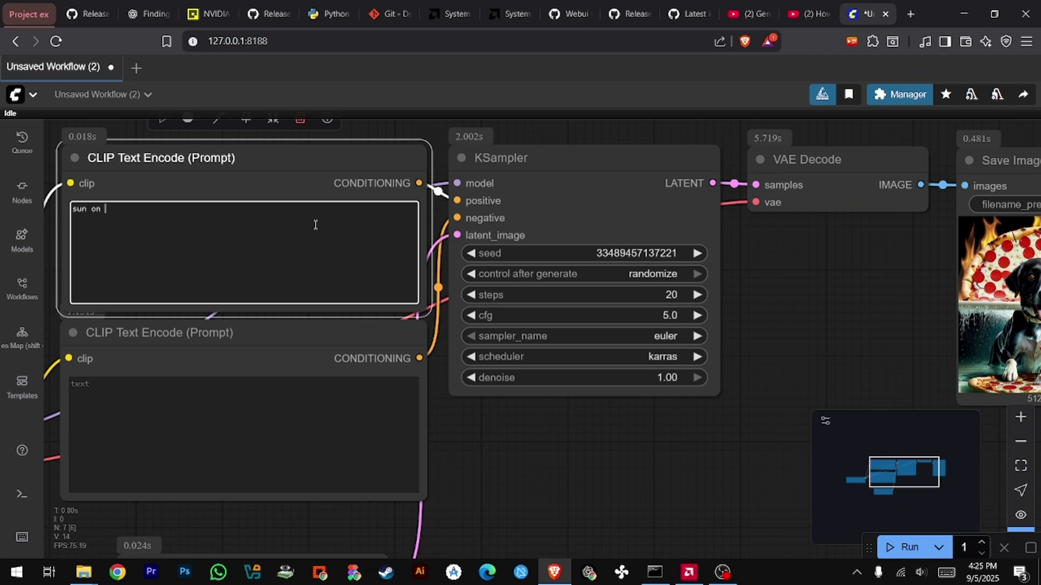
type(" bike")
scroll(428, 284, "up", 2)
scroll(651, 385, "down", 5)
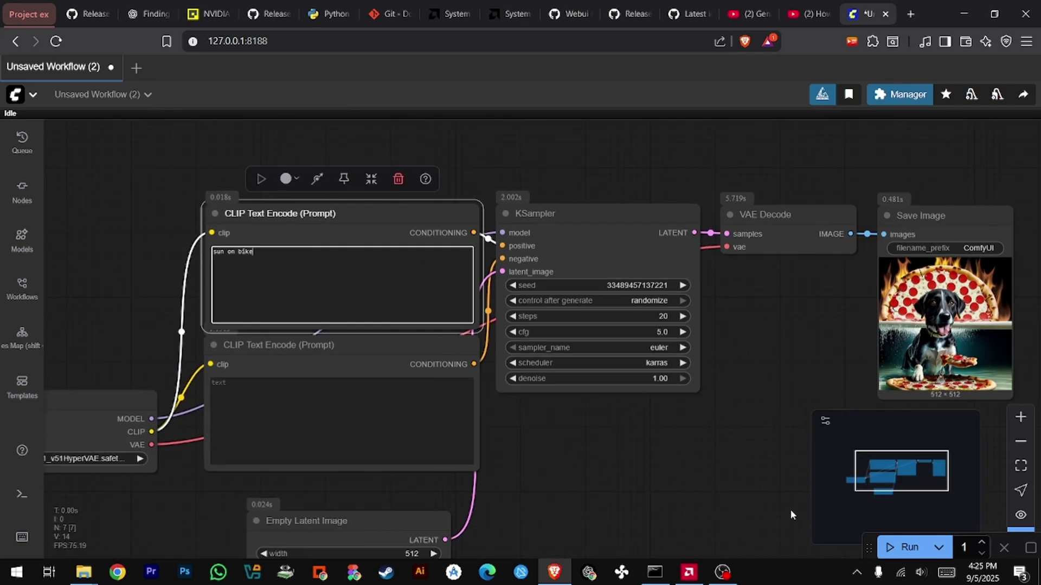
left_click(903, 547)
scroll(662, 494, "down", 1)
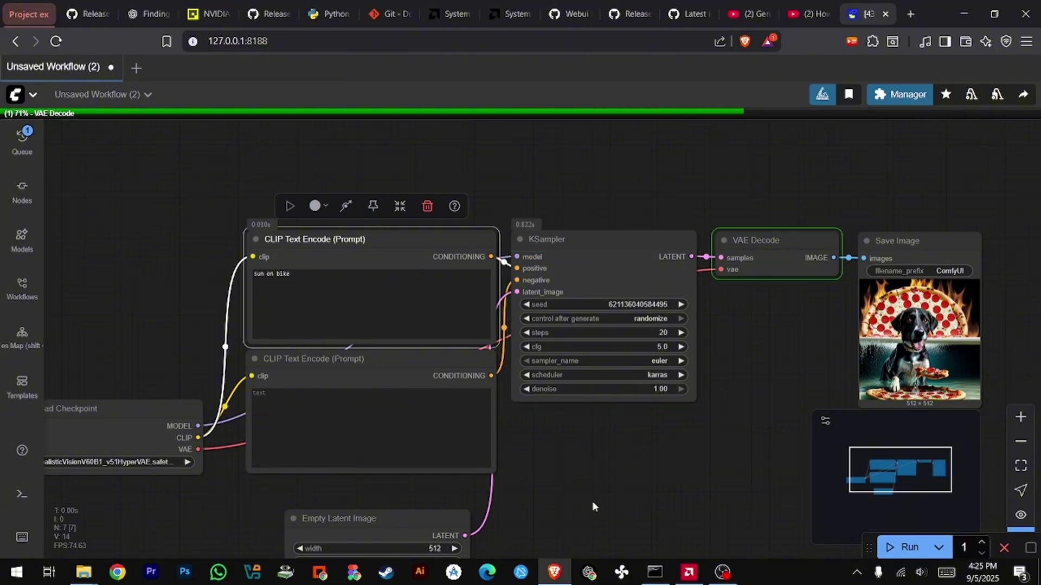
View the available models in the Load Checkpoint node's checkpoint list and close it.
left_click_drag(592, 501, 684, 481)
left_click(191, 447)
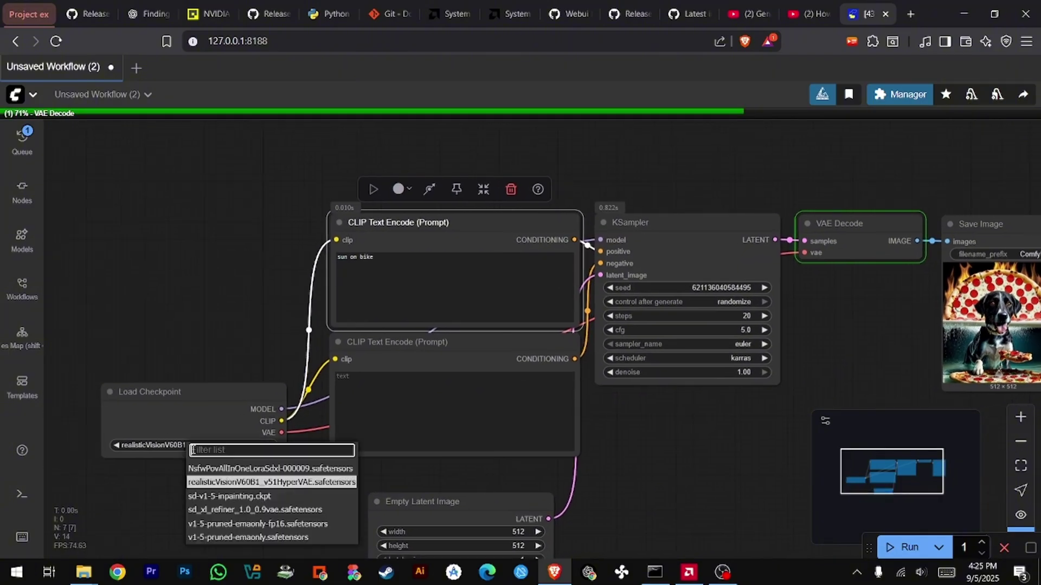
left_click(152, 482)
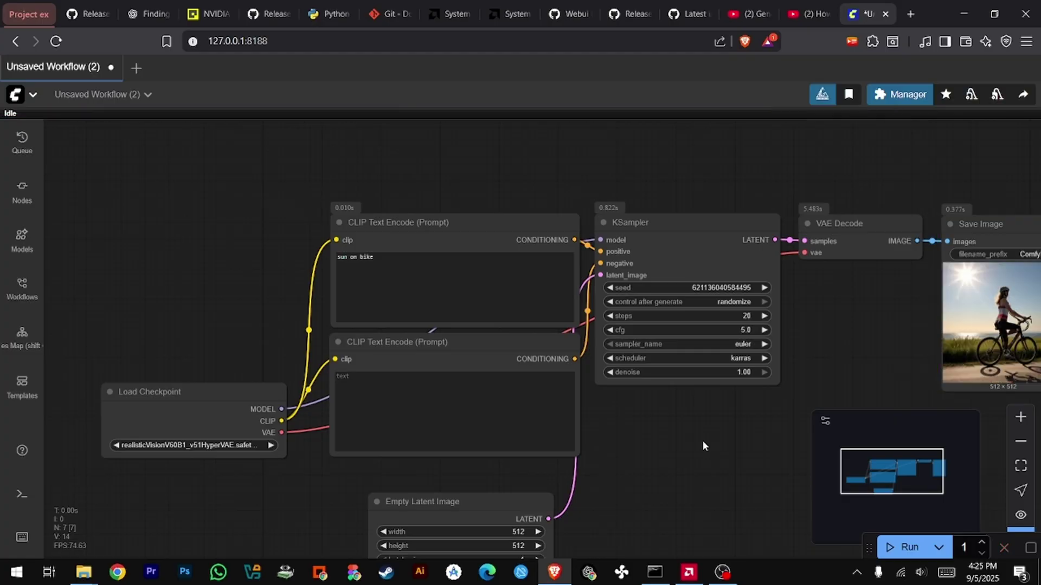
Examine the generated image in the Save Image node up close, and return to an overview of the whole workflow.
left_click_drag(703, 442, 500, 428)
scroll(824, 365, "up", 9)
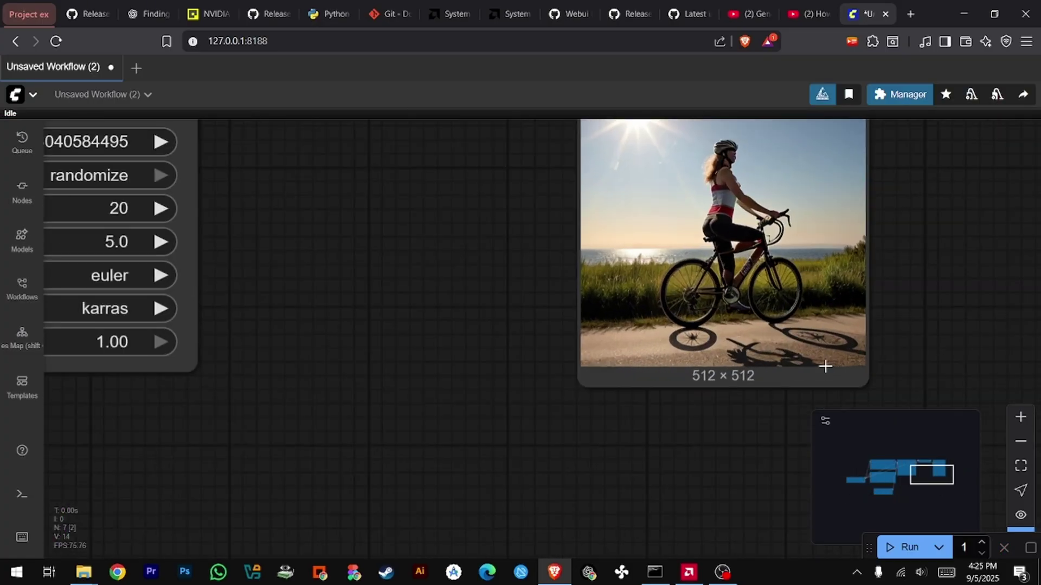
left_click_drag(523, 258, 486, 429)
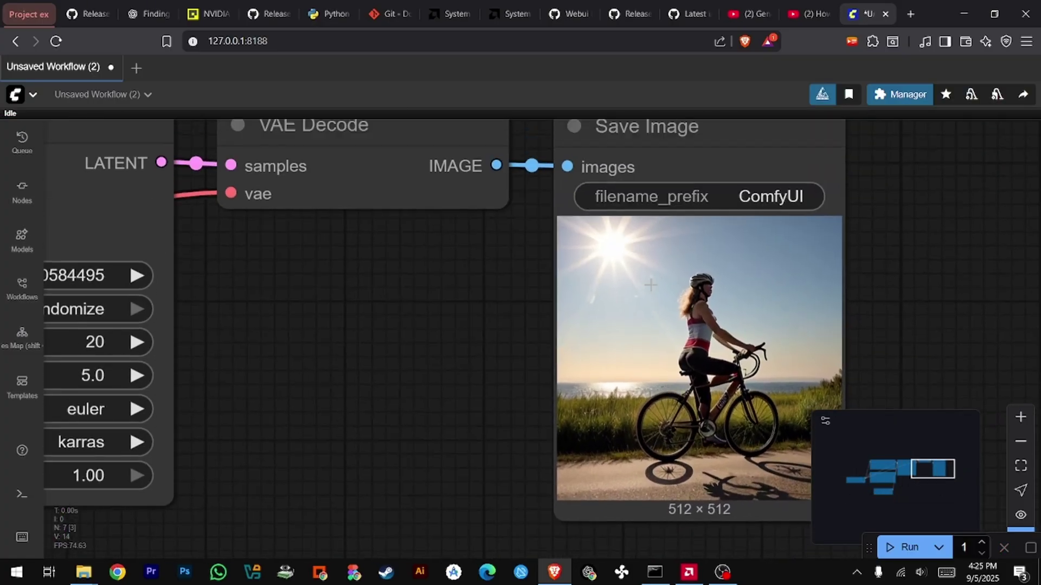
scroll(710, 431, "up", 3)
scroll(710, 431, "up", 1)
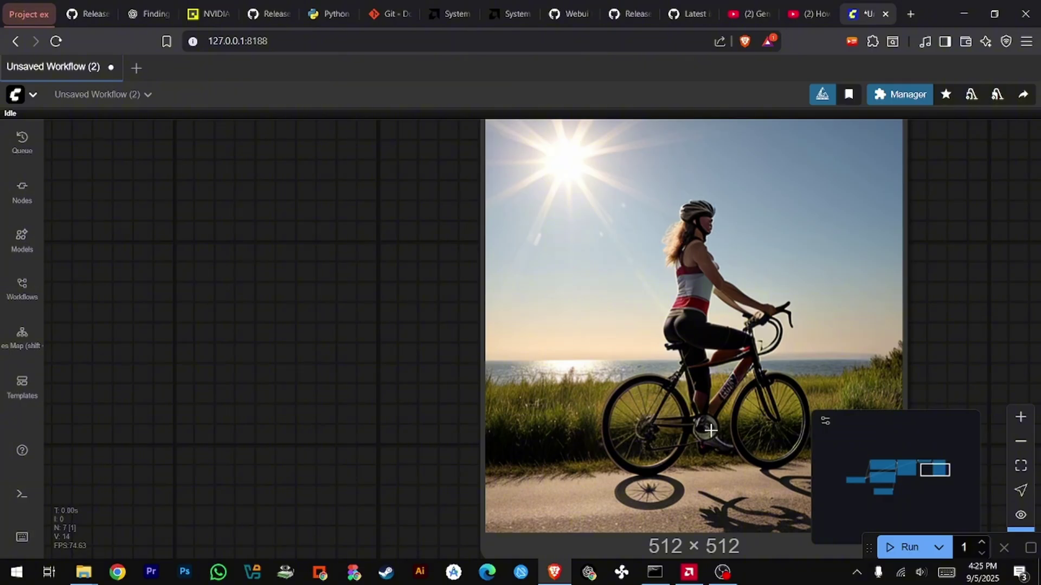
scroll(710, 431, "down", 6)
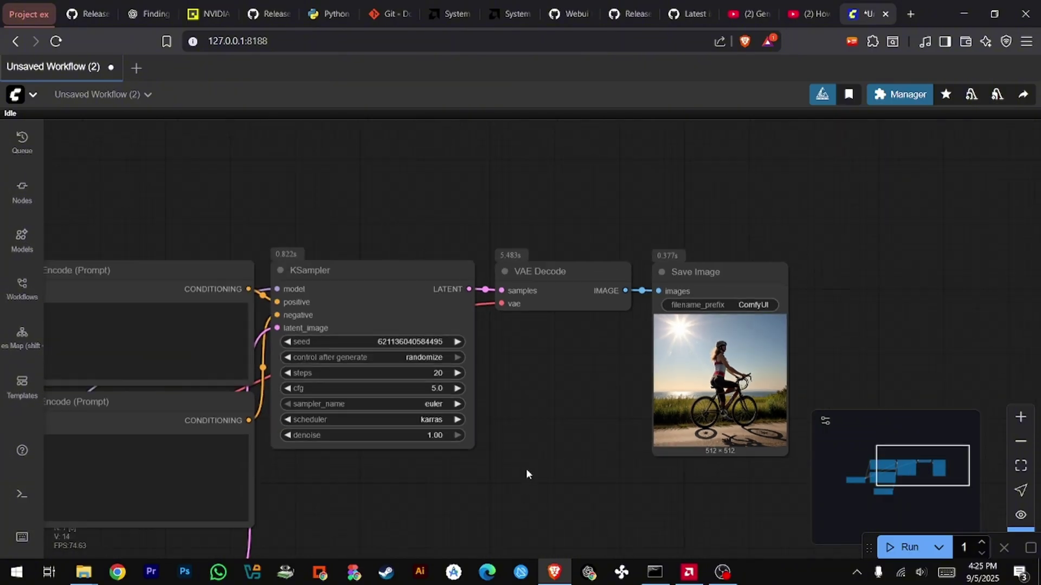
left_click_drag(636, 434, 718, 414)
scroll(623, 433, "down", 2)
left_click_drag(594, 472, 655, 408)
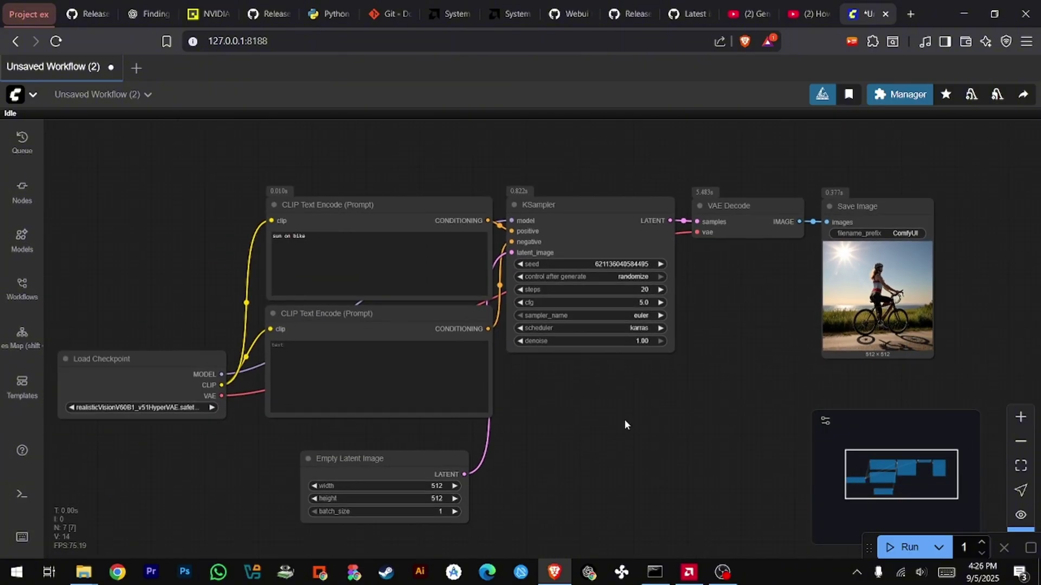
scroll(624, 419, "down", 1)
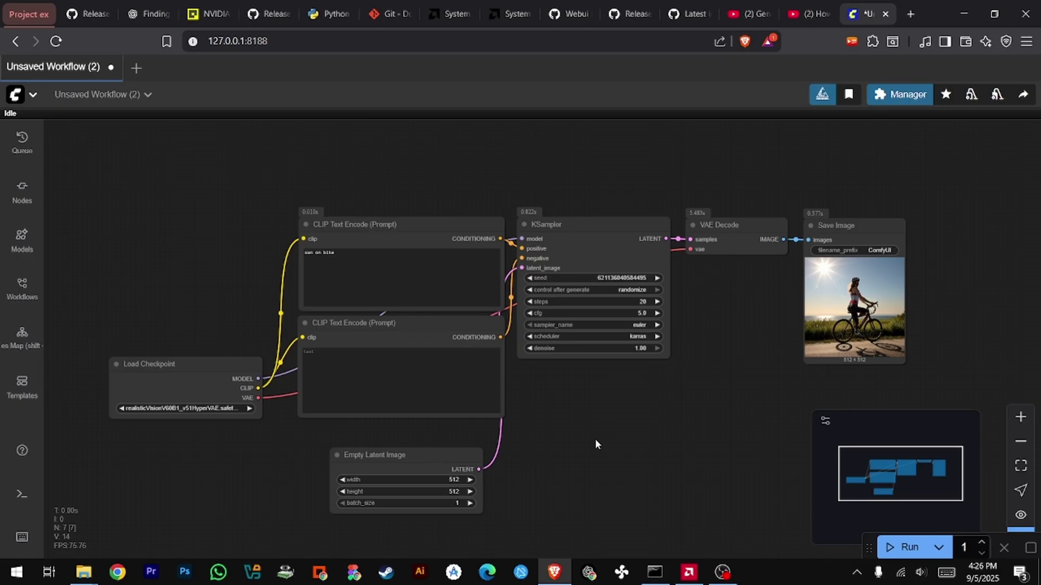
Bring the comfyui - Copy.bat console in front of the workflow and review its generation speed and execution time output.
left_click(655, 572)
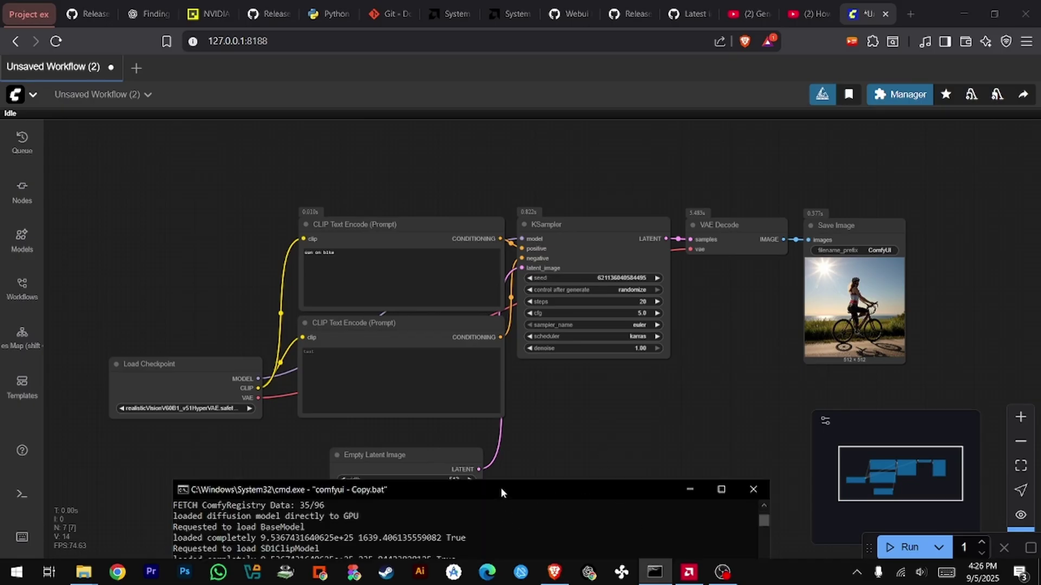
left_click_drag(500, 487, 480, 438)
left_click(401, 271)
left_click(509, 183)
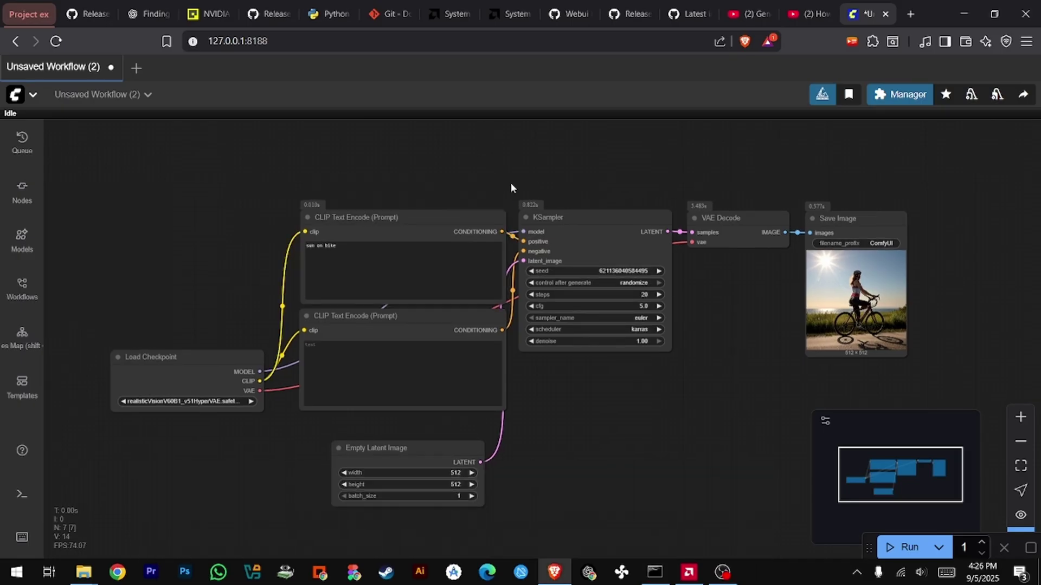
left_click(655, 572)
left_click(623, 312)
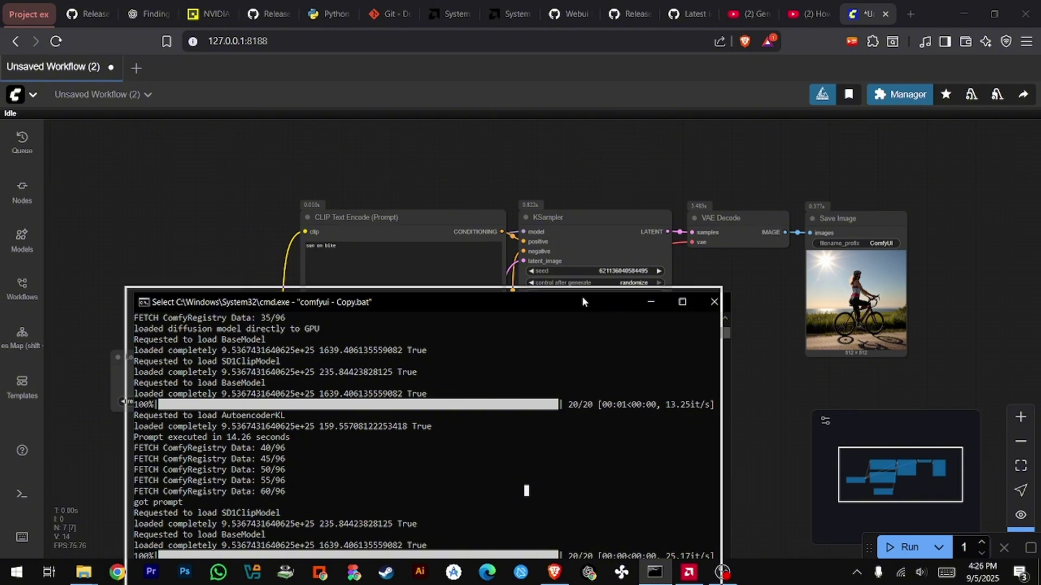
left_click_drag(582, 296, 600, 128)
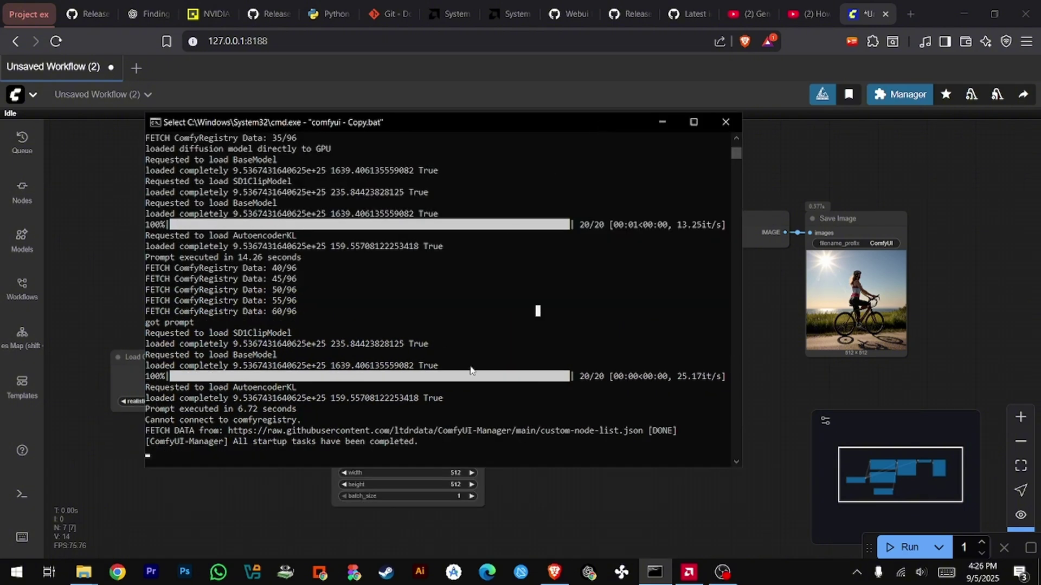
key("Escape")
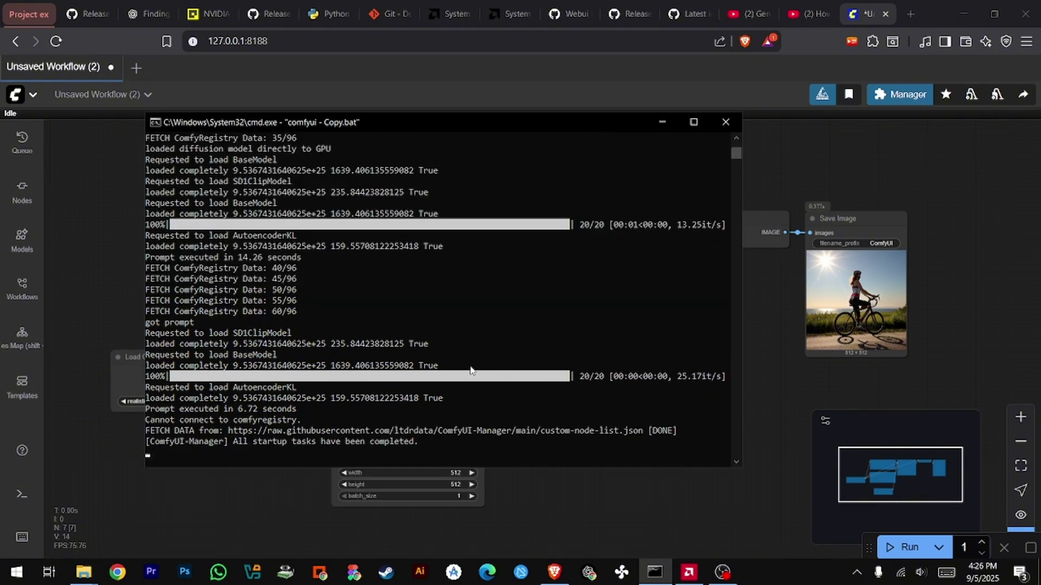
Stop the ComfyUI server in the console and confirm terminating the batch job.
key("ctrl+c")
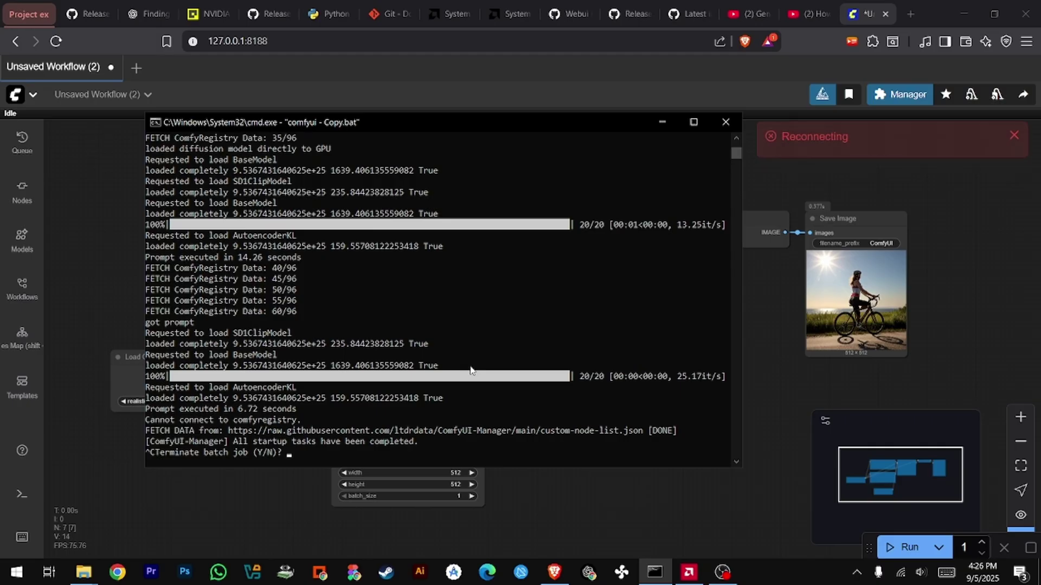
type("y")
key("Return")
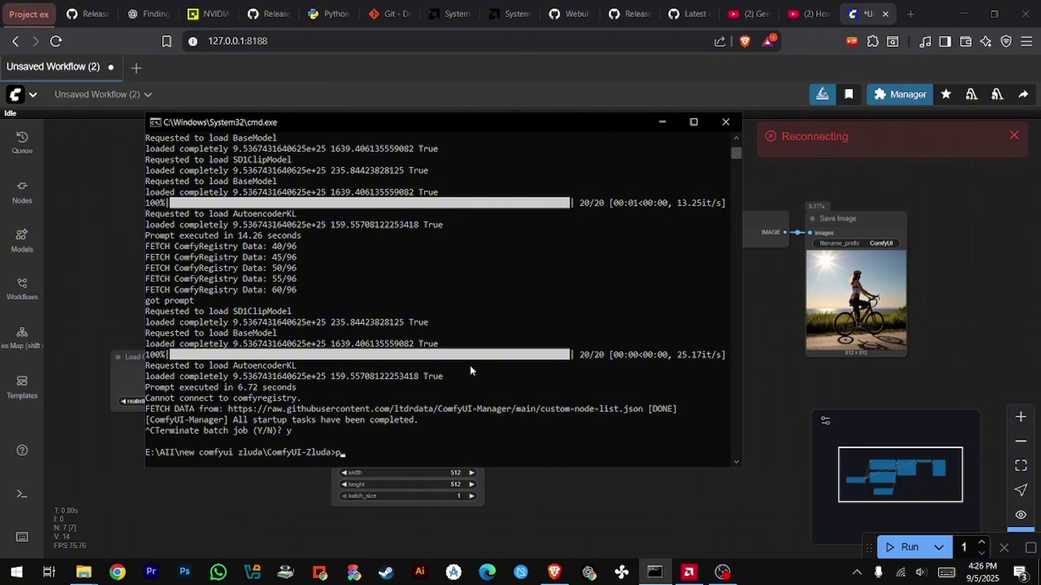
Run patchzluda2.bat from the ComfyUI-Zluda command prompt.
key("ctrl+v")
key("Tab")
key("Return")
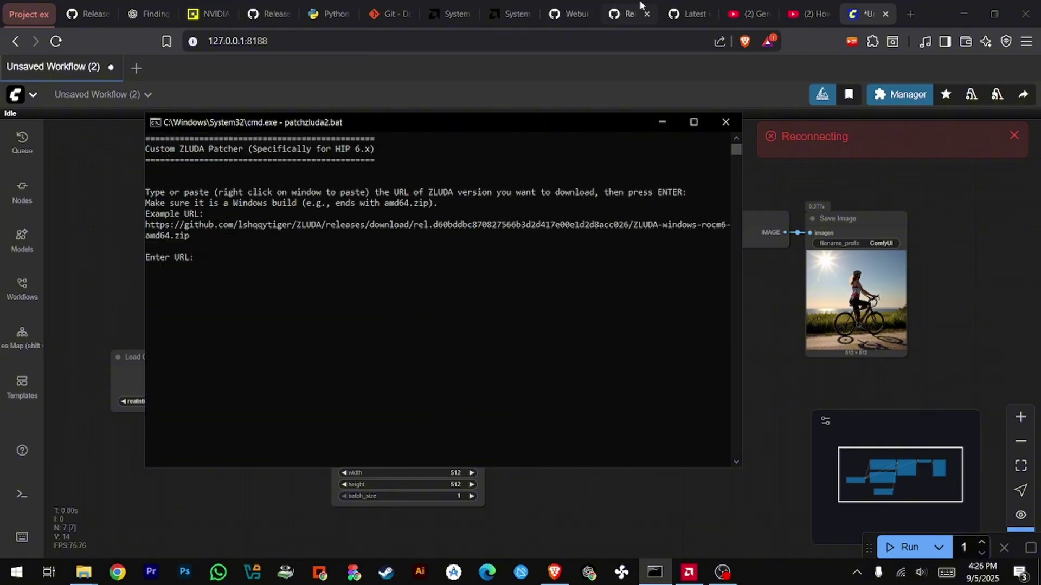
Copy the download link address of ZLUDA-windows-rocm6-amd64.zip from the ZLUDA v3.9.5 release page on GitHub.
left_click(667, 7)
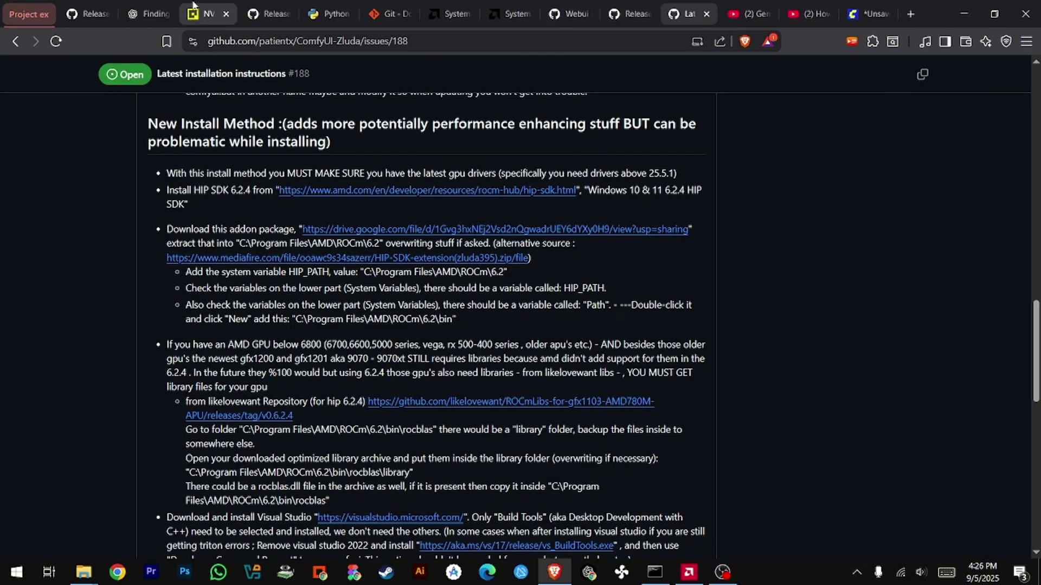
left_click(266, 14)
scroll(415, 347, "down", 2)
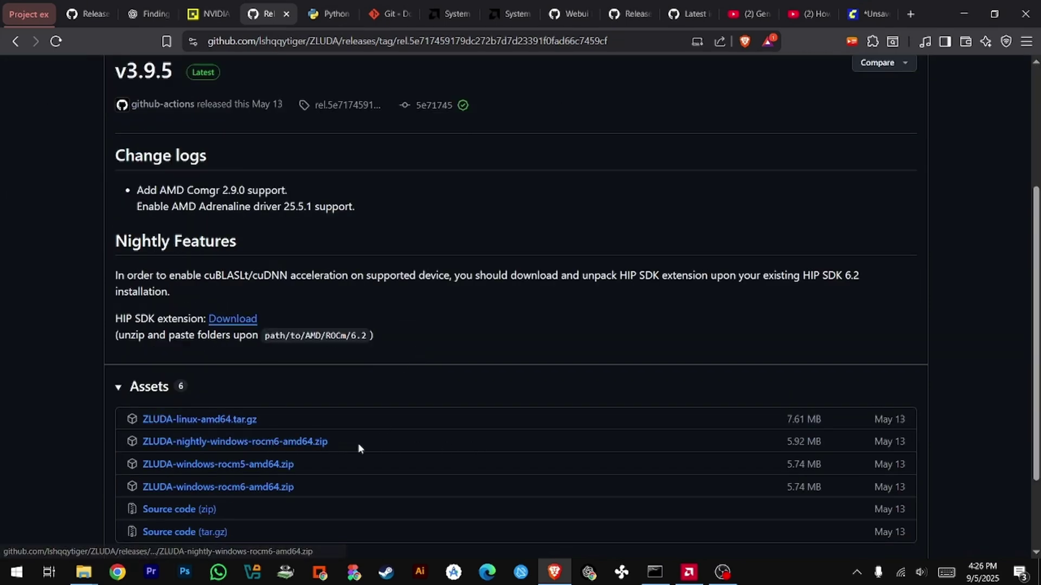
right_click(253, 488)
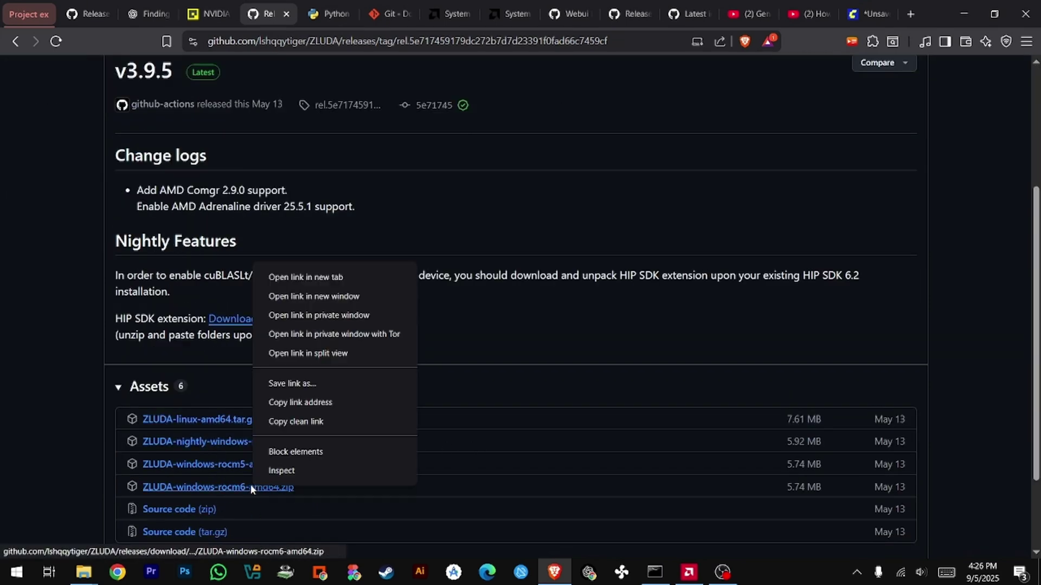
left_click(339, 401)
left_click(730, 572)
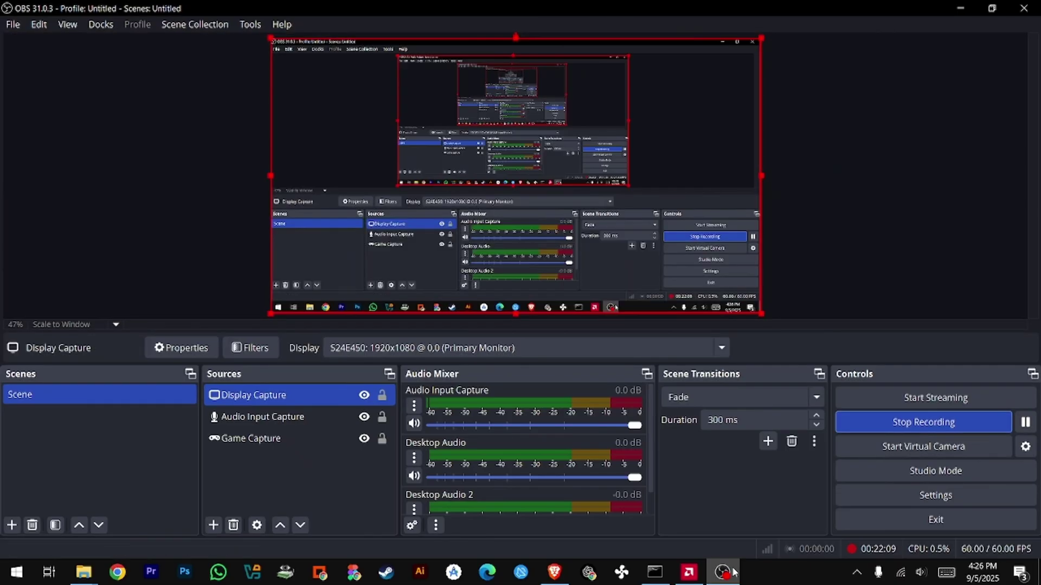
left_click(729, 573)
Cancel patchzluda2.bat at its URL prompt in the console, confirm terminating the batch job, and minimize the console.
left_click(655, 572)
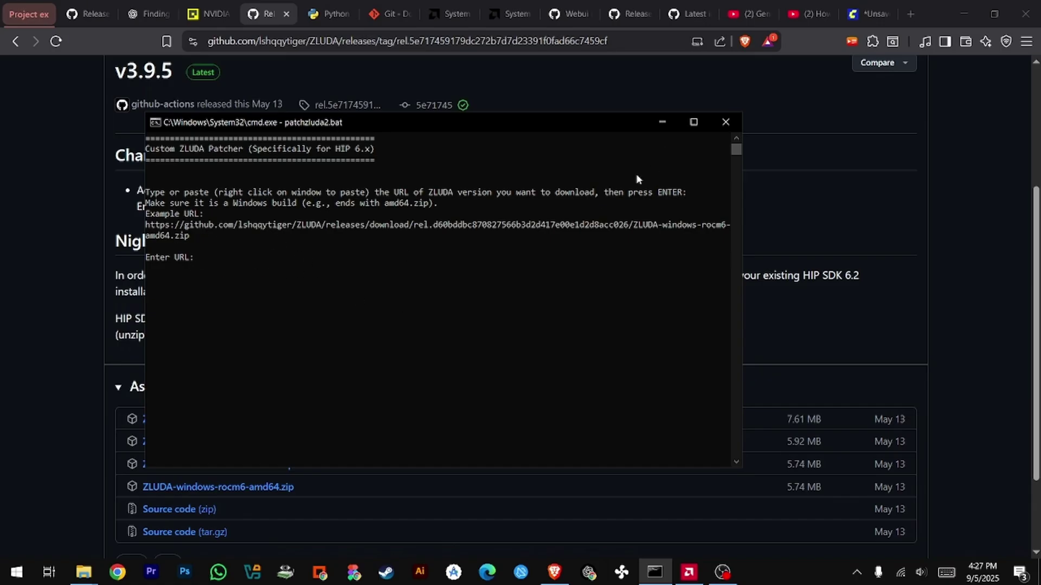
key("ctrl+c")
type("y")
key("Return")
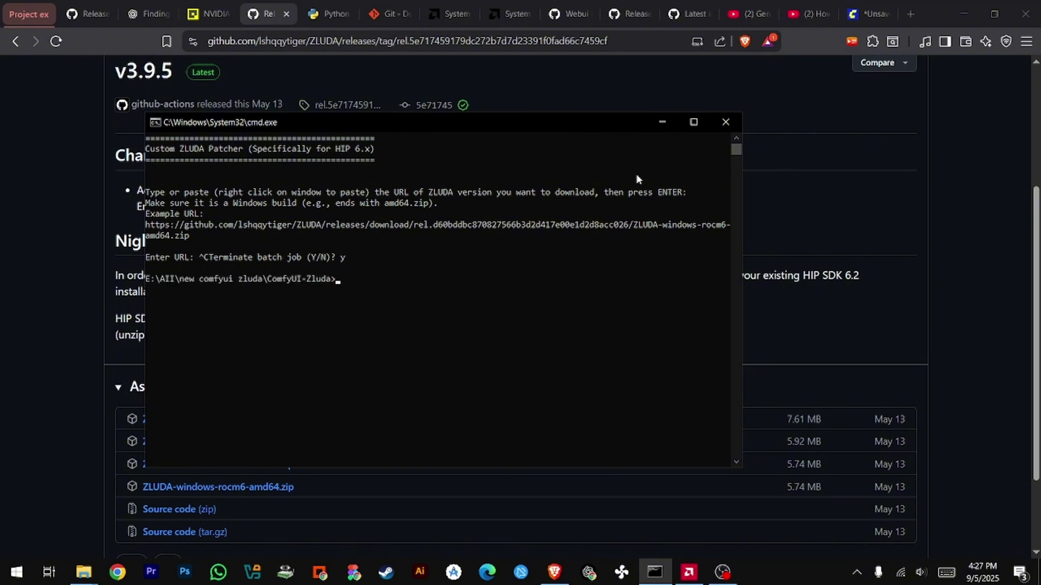
left_click(662, 122)
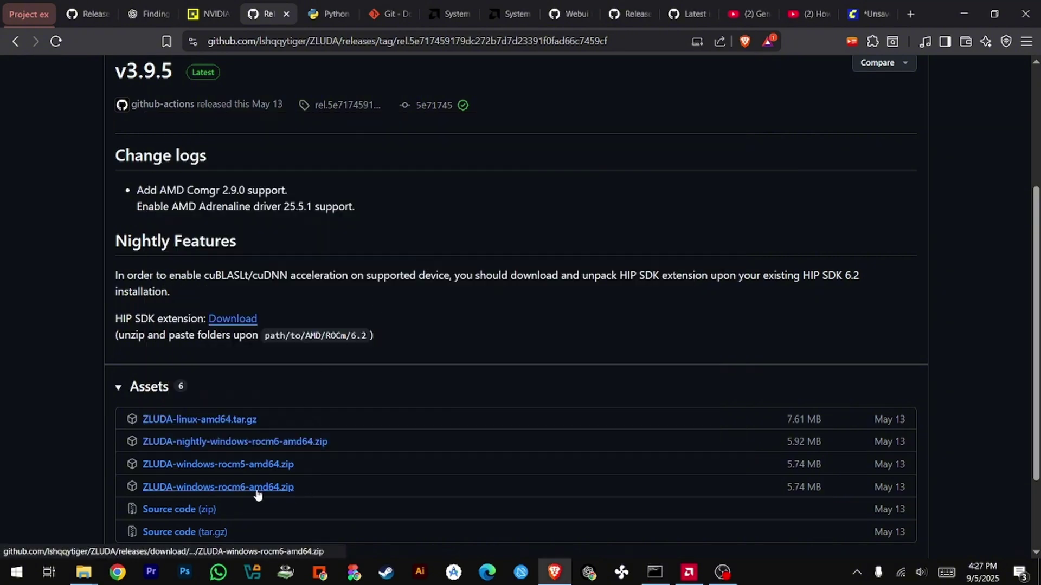
Review the DLL files in the ZLUDA folder on Local Disk (C:) and minimize its window.
mouse_move(83, 572)
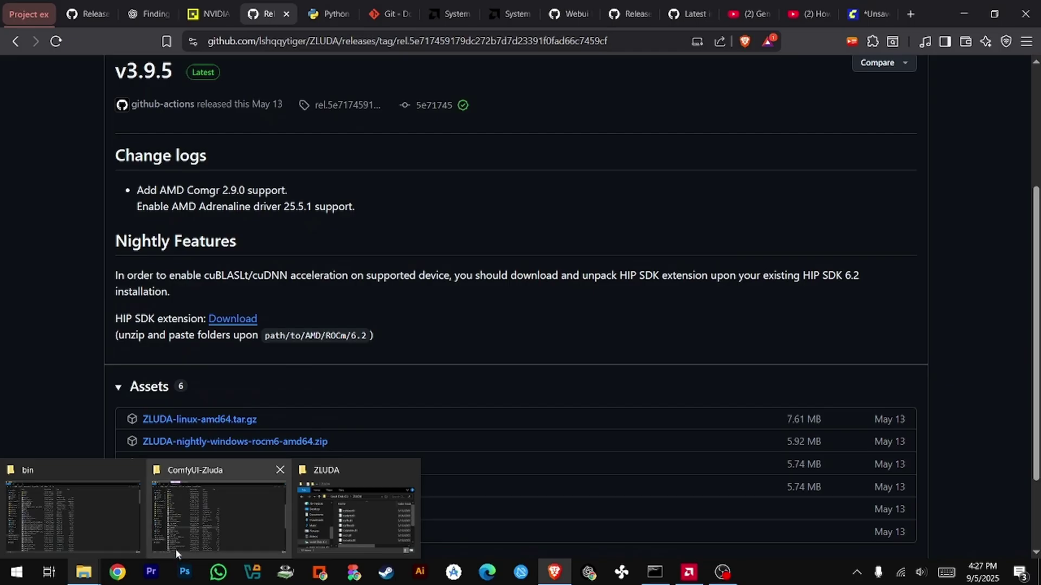
left_click(357, 523)
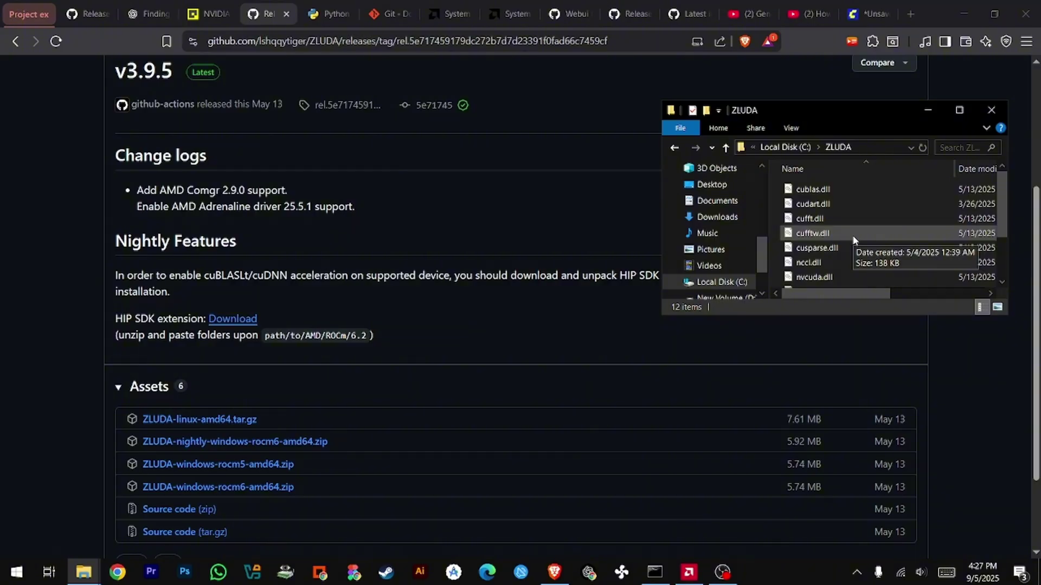
left_click(925, 114)
In the ComfyUI-Zluda folder, check the size on disk of the venv - Copy folder, and select the original venv folder.
mouse_move(91, 579)
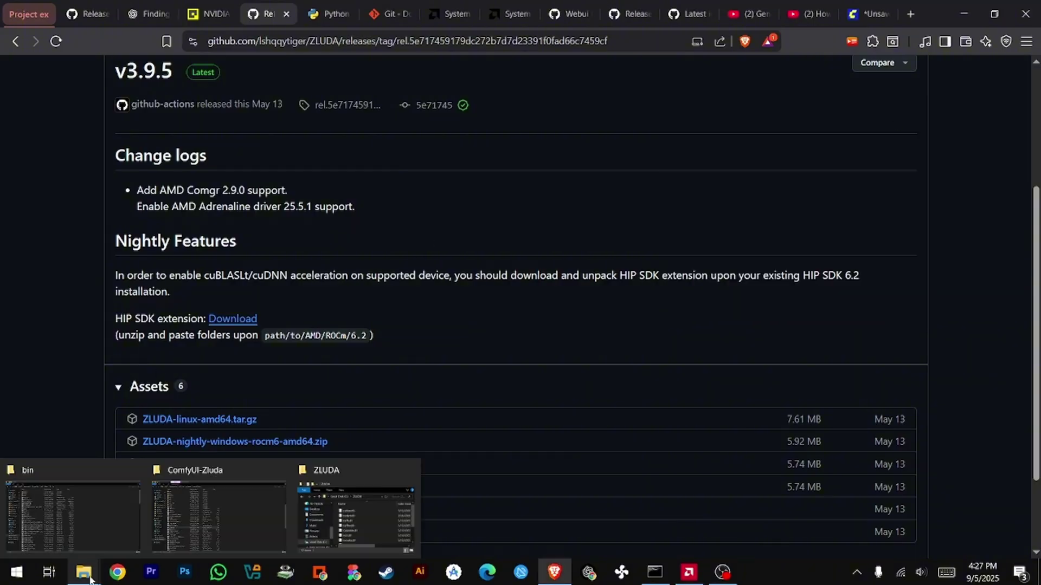
left_click(181, 532)
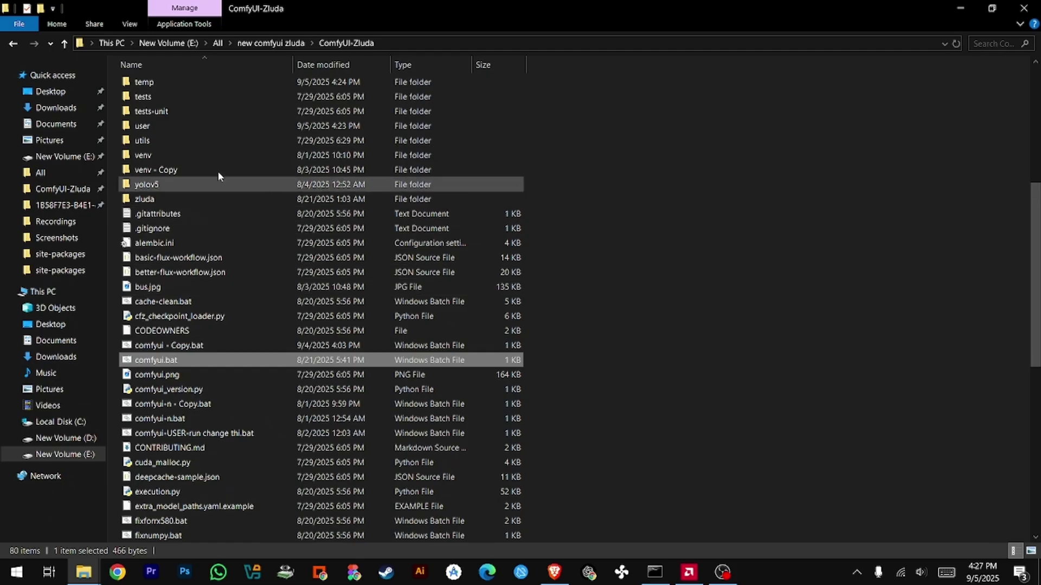
left_click(177, 156)
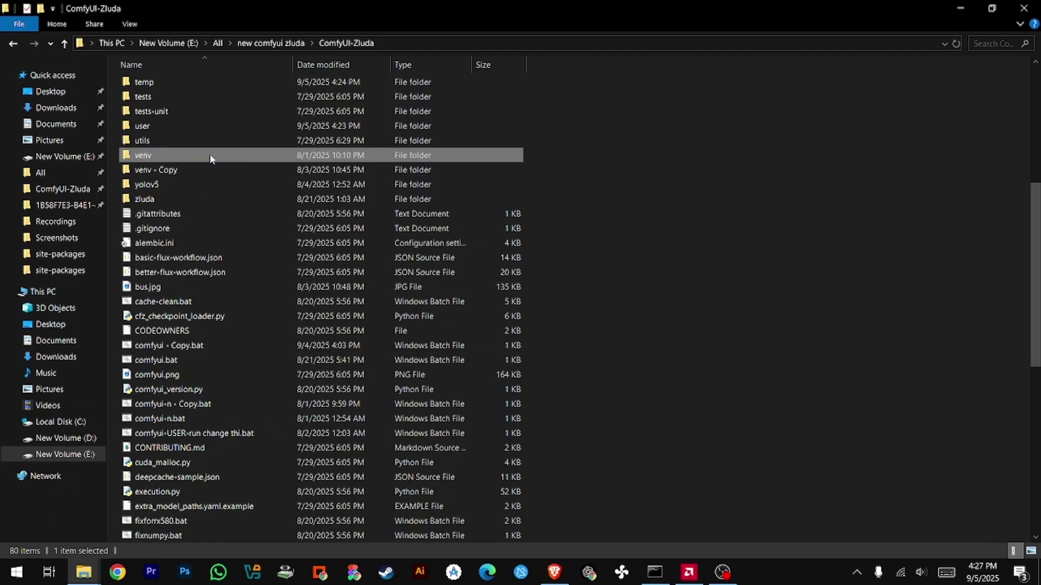
left_click(155, 173)
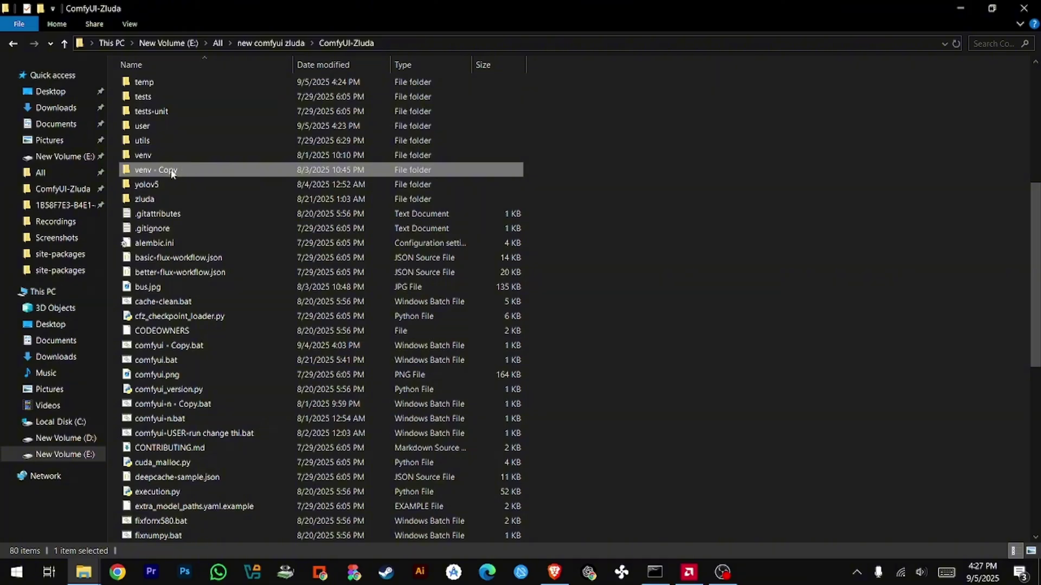
right_click(171, 173)
left_click(230, 546)
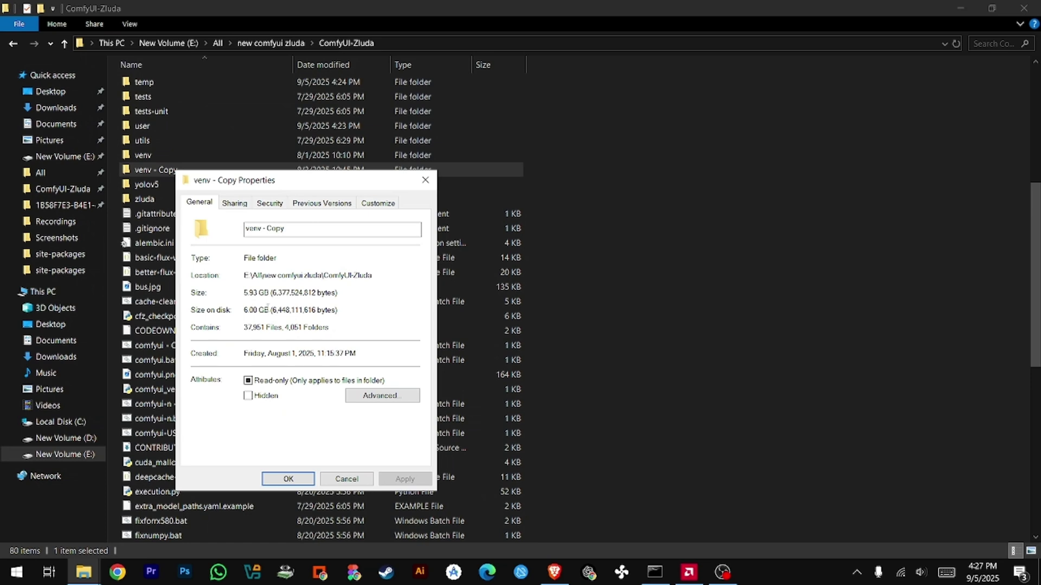
left_click_drag(267, 309, 244, 282)
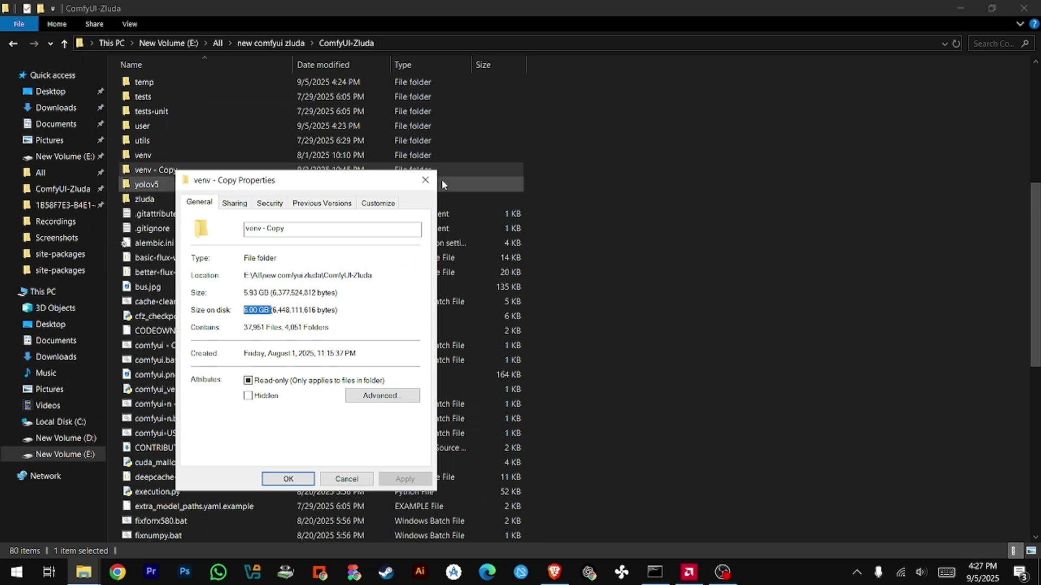
left_click(426, 180)
left_click(162, 155)
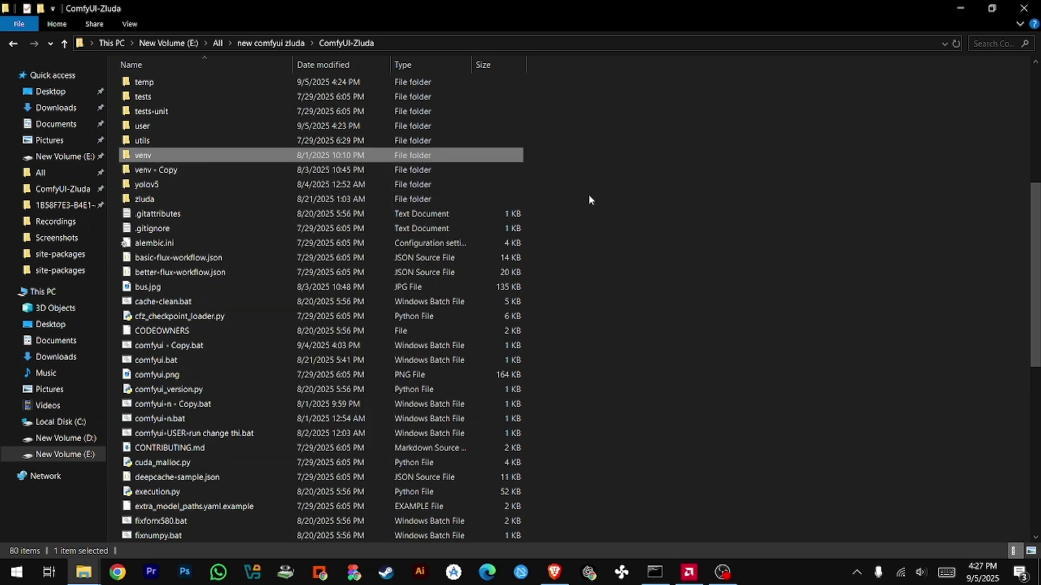